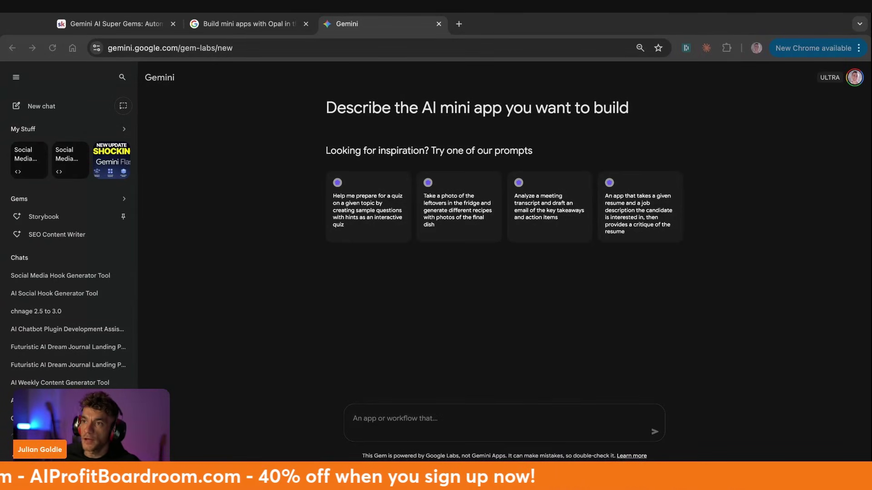
Step: Open the Gems manager, review the Labs Gems and start a new Gem under My Gems from Labs
left_click(60, 202)
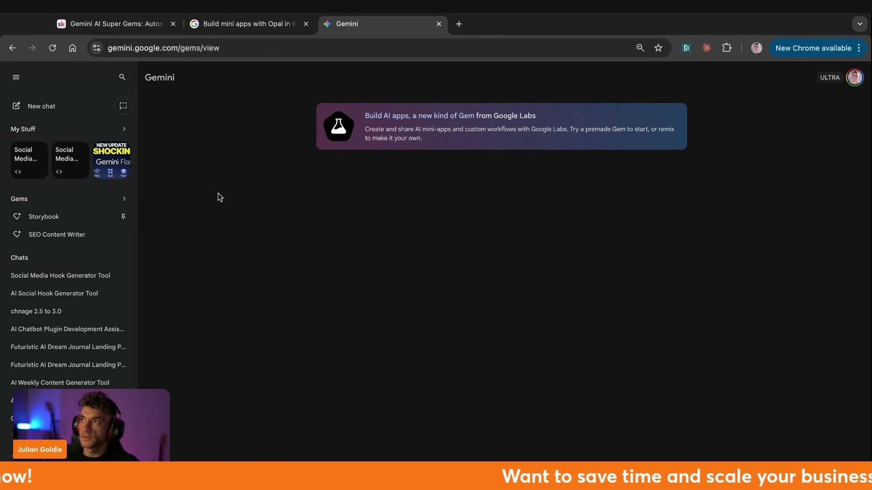
triple_click(405, 113)
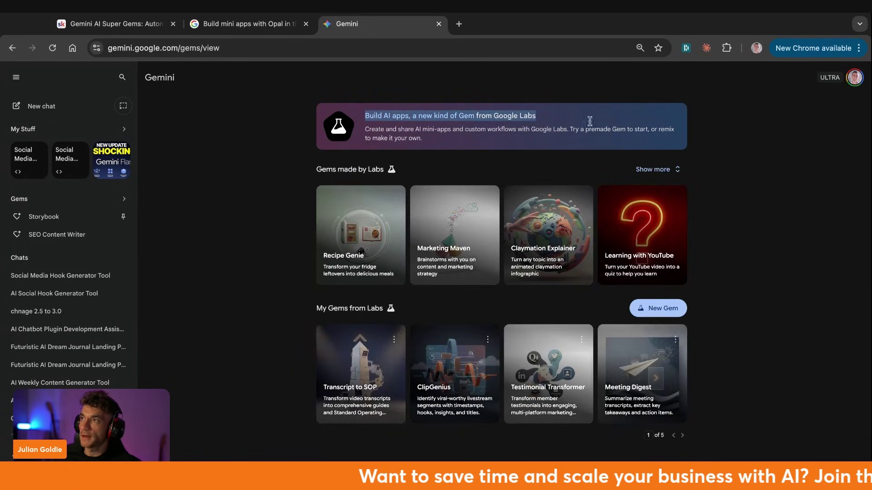
triple_click(464, 127)
left_click(523, 101)
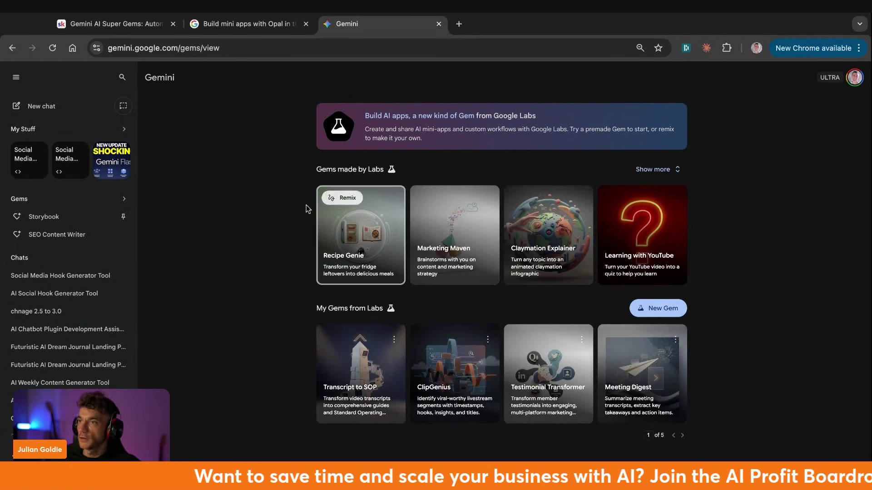
scroll(637, 313, "down", 3)
scroll(637, 313, "up", 3)
left_click(645, 313)
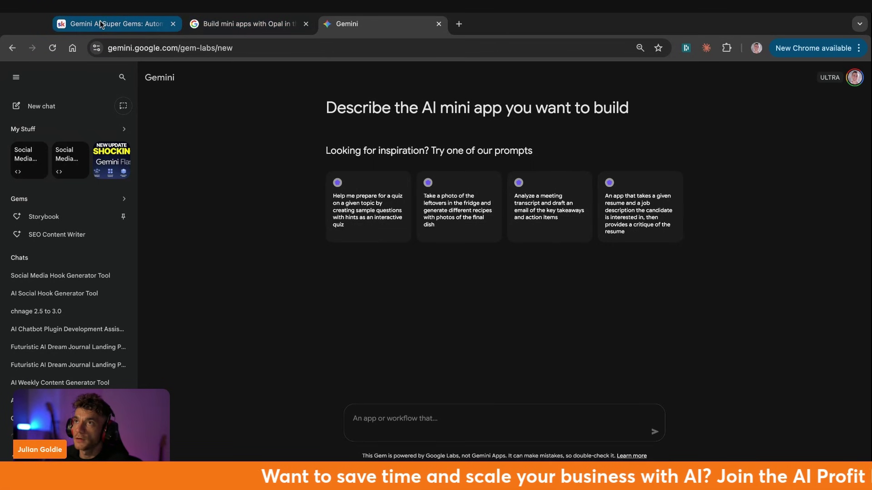
Step: Switch to the Gemini AI Super Gems lesson and copy the SEO Content Brief Generator text from Example 1, including its input and output line
left_click(180, 30)
scroll(433, 360, "down", 15)
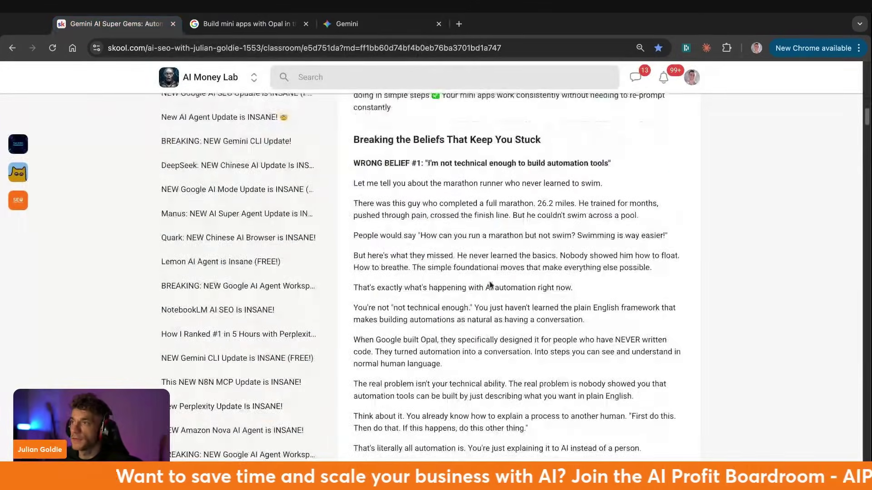
scroll(474, 299, "down", 20)
scroll(473, 298, "down", 20)
scroll(430, 373, "down", 13)
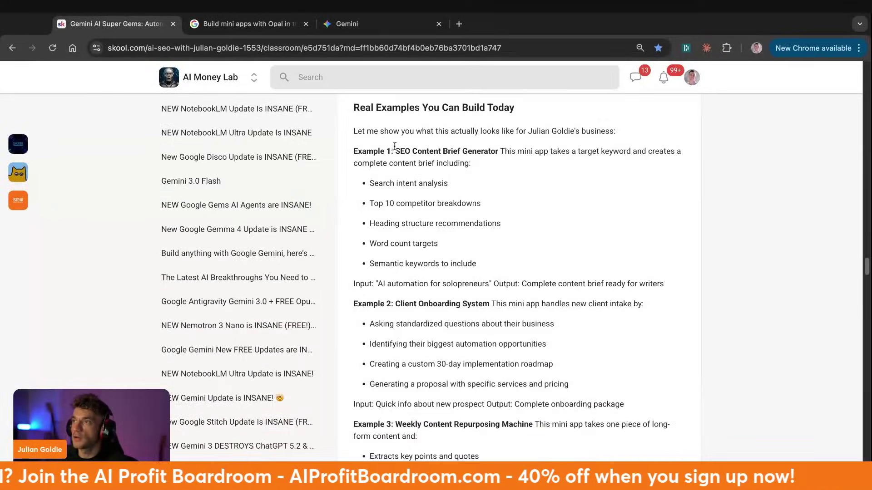
left_click_drag(395, 150, 664, 284)
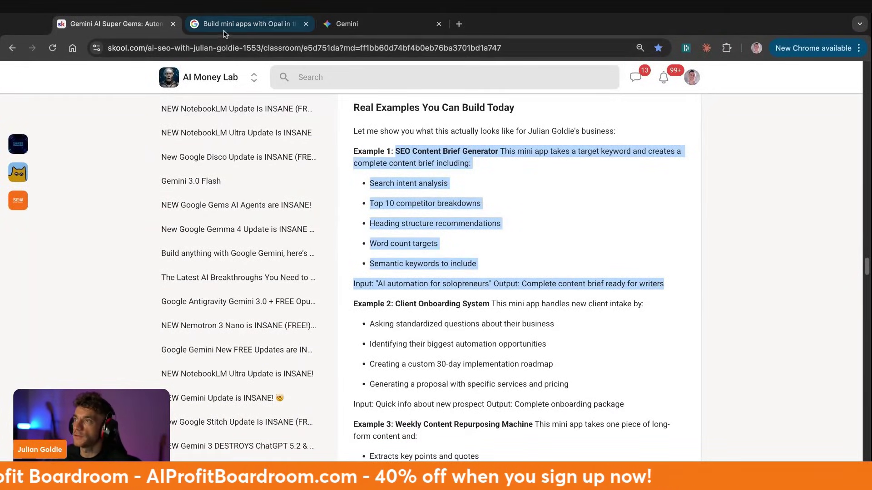
Step: Submit the copied SEO Content Brief Generator description in Gemini as the prompt for the new mini app
left_click(386, 23)
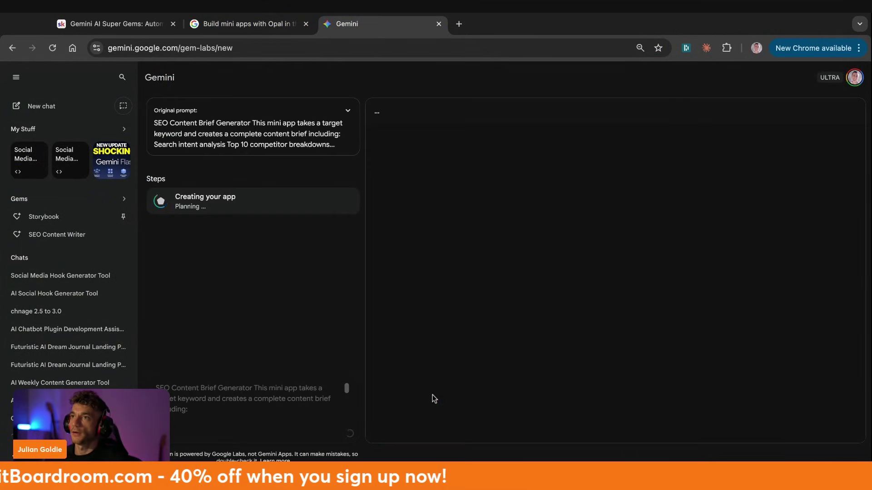
left_click(404, 429)
key("ctrl+v")
key("Return")
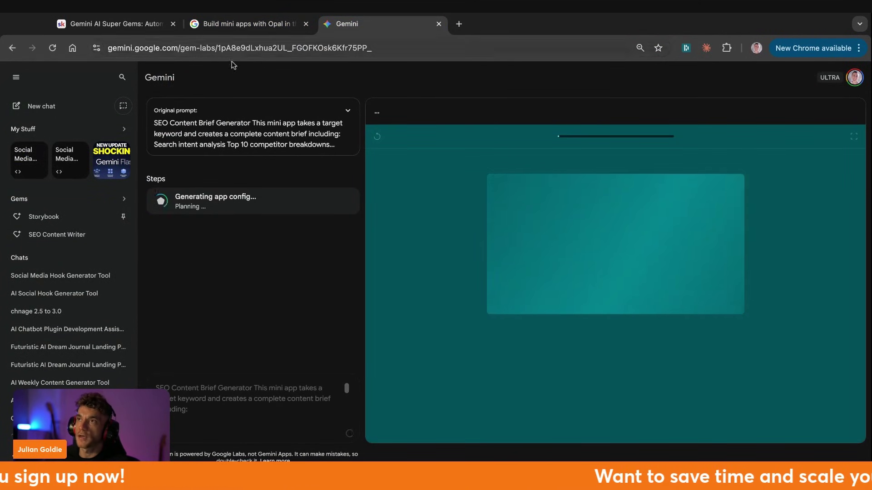
Step: Return to the lesson and examine Example 1's description and its list of content brief components
left_click(111, 24)
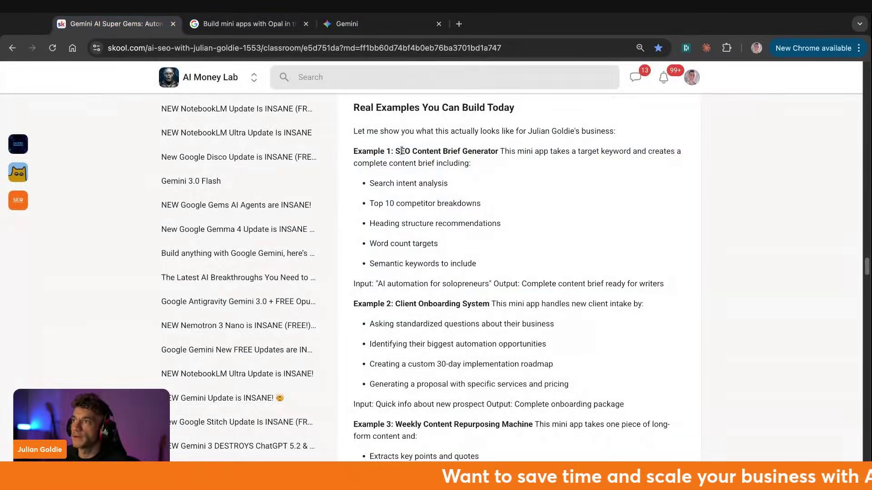
left_click_drag(394, 151, 471, 163)
left_click(521, 192)
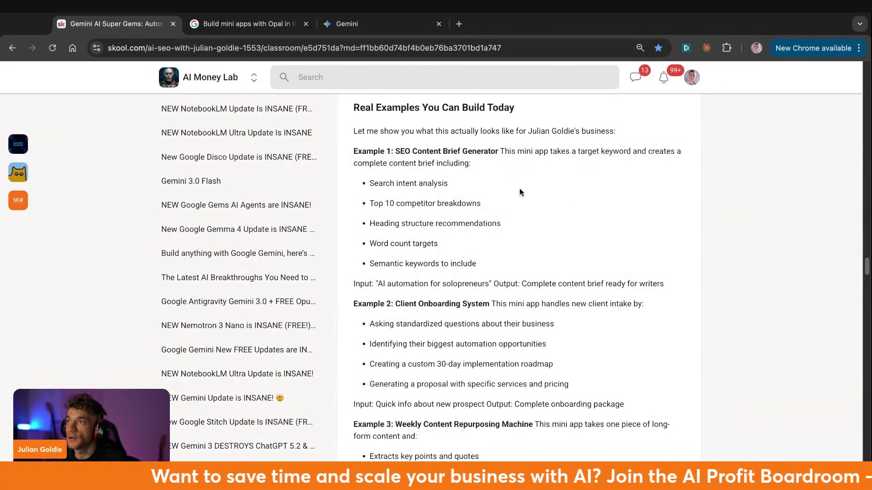
triple_click(464, 191)
triple_click(461, 203)
triple_click(459, 225)
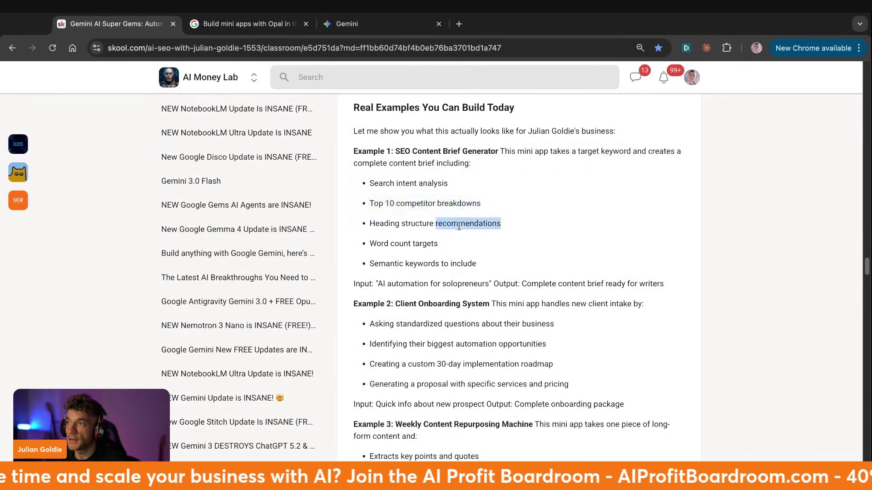
double_click(422, 248)
triple_click(425, 263)
left_click(434, 262)
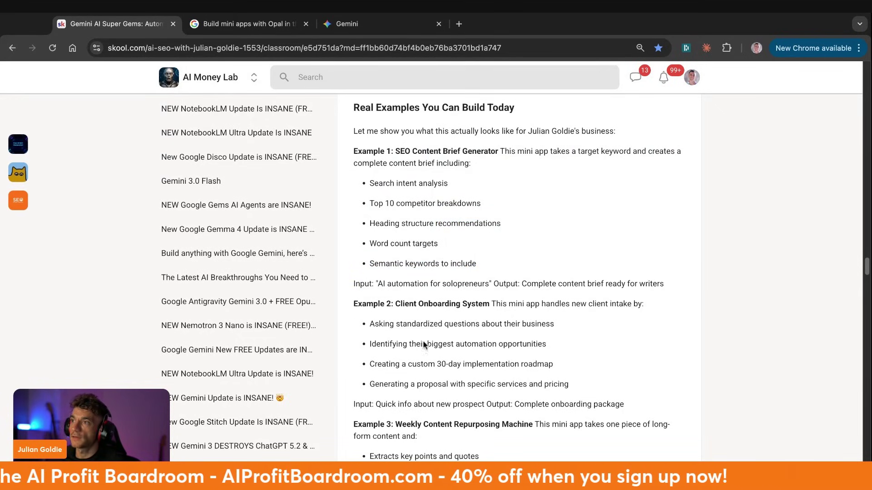
Step: Copy the example keyword "AI automation for solopreneurs" from the lesson and switch back to Gemini
left_click_drag(381, 284, 489, 284)
key("ctrl+c")
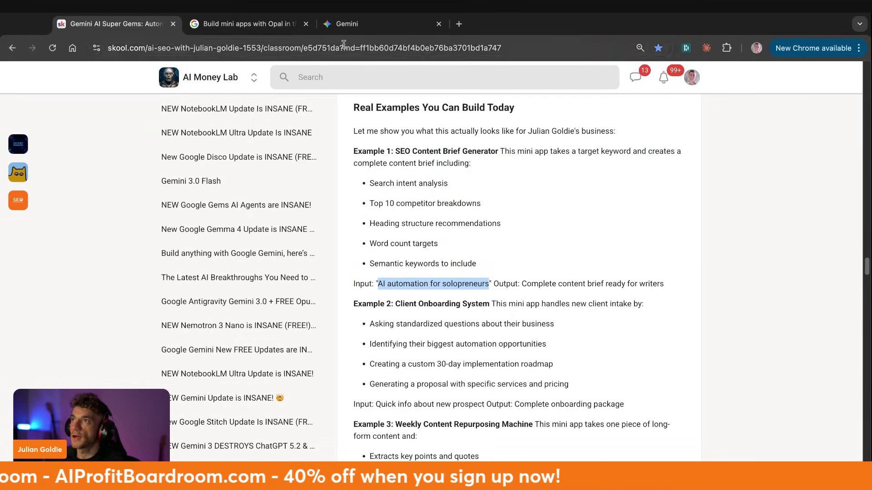
left_click(347, 23)
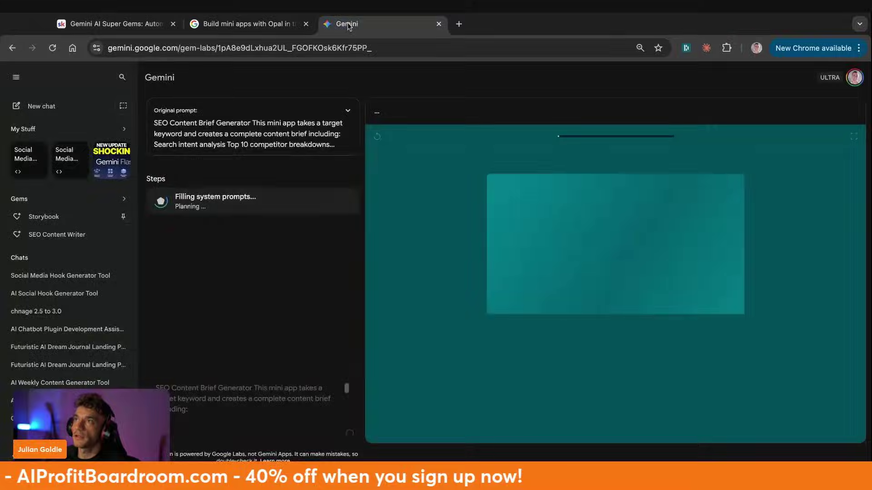
Step: Read through the Google blog article on building mini apps with Opal in the Gemini app
left_click(254, 25)
left_click_drag(438, 166, 519, 172)
scroll(463, 201, "down", 12)
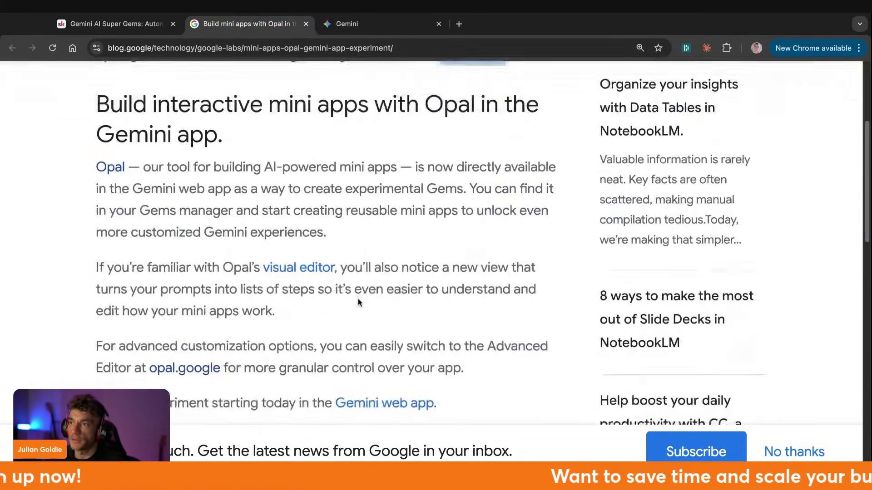
scroll(363, 307, "up", 5)
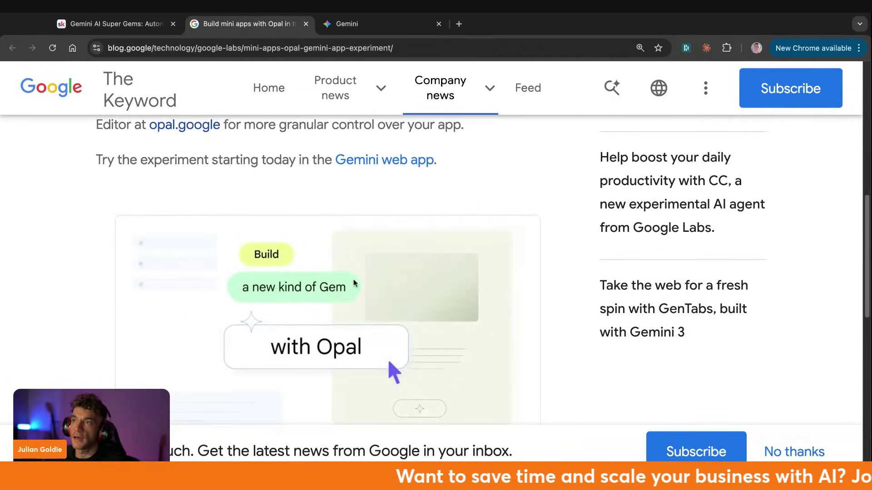
scroll(317, 291, "down", 5)
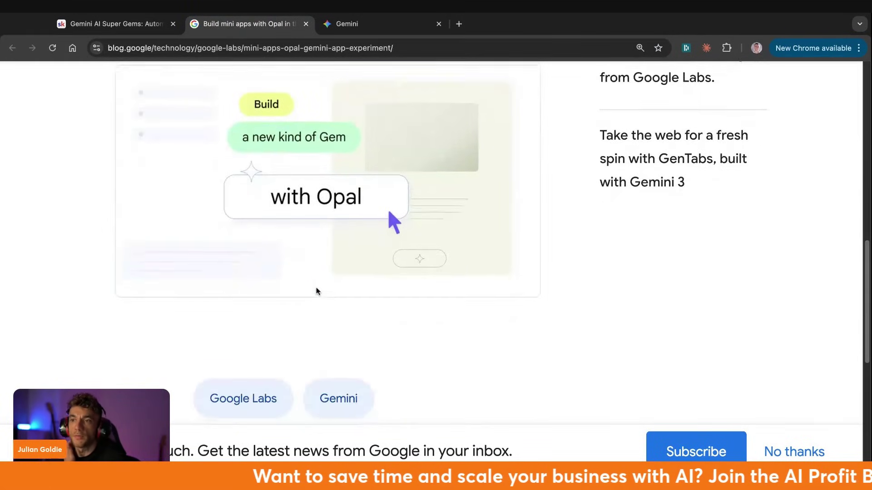
scroll(318, 290, "up", 13)
Step: Start the SEO Brief mini app in Gemini and submit "AI automation for solopreneurs" as the primary target keyword
left_click(372, 25)
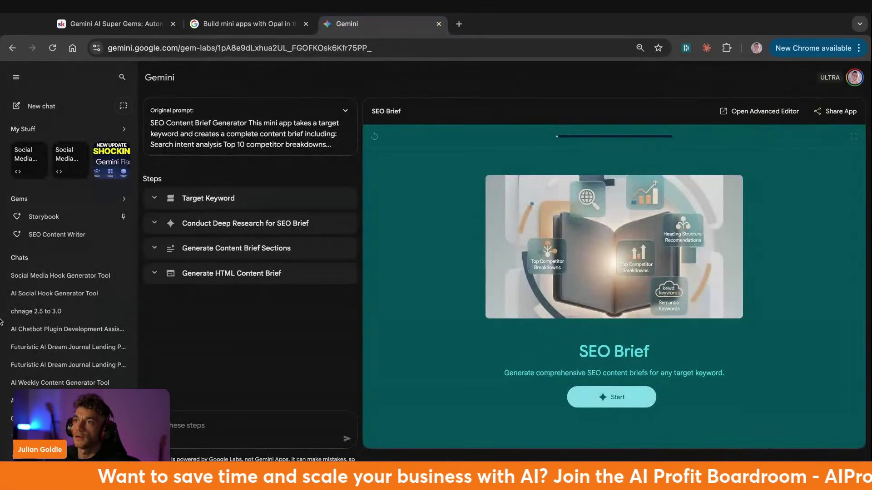
left_click(589, 397)
left_click(552, 421)
key("ctrl+v")
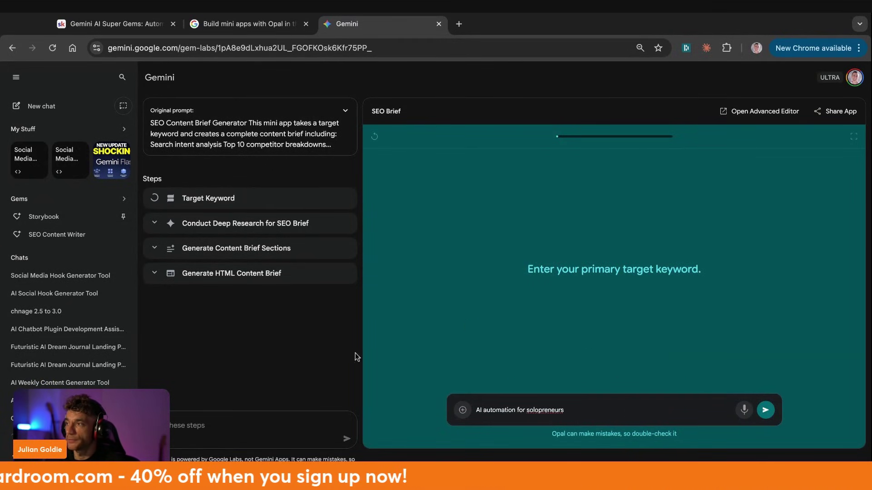
left_click(766, 414)
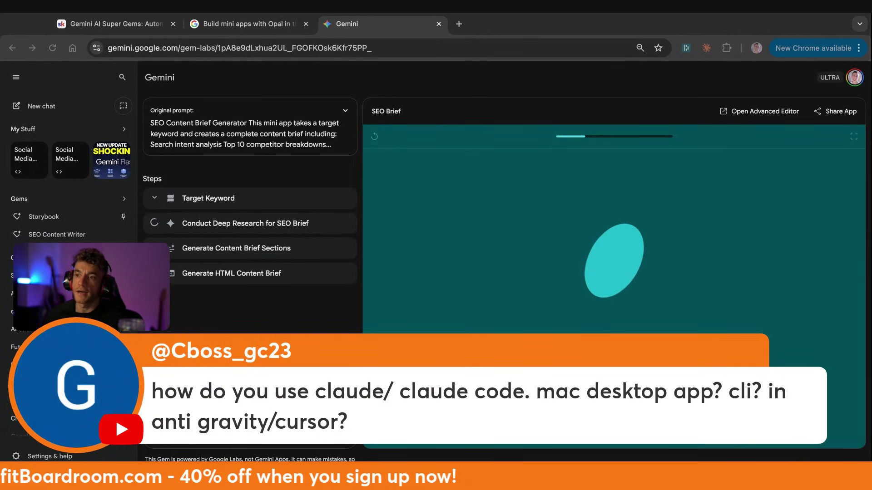
Step: Search the AI Money Lab community for "browser" and look through the classroom results
left_click(108, 25)
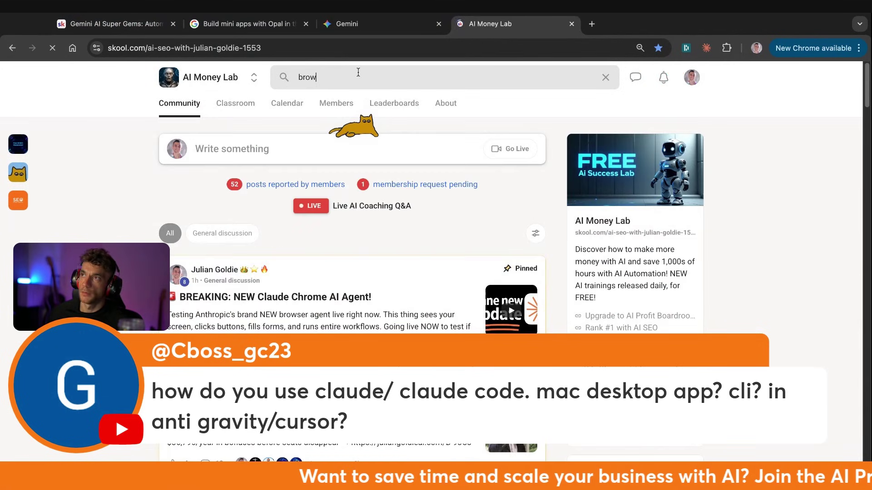
type("ser")
key("Return")
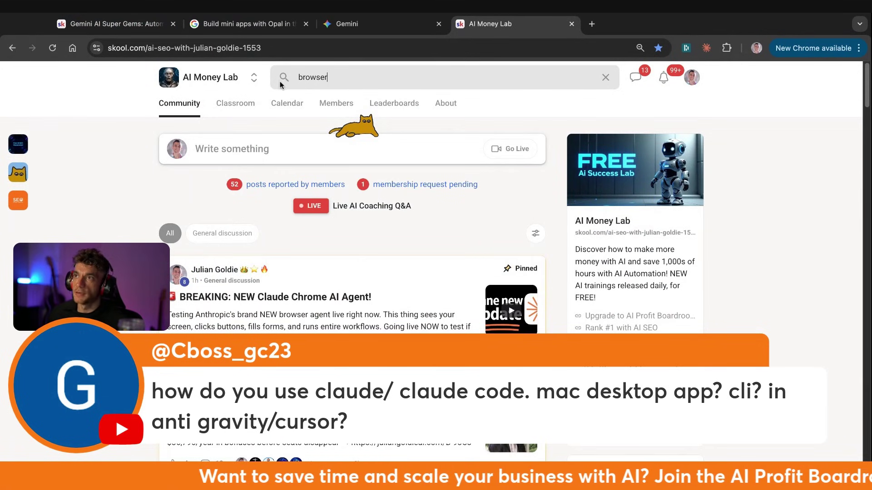
left_click(254, 104)
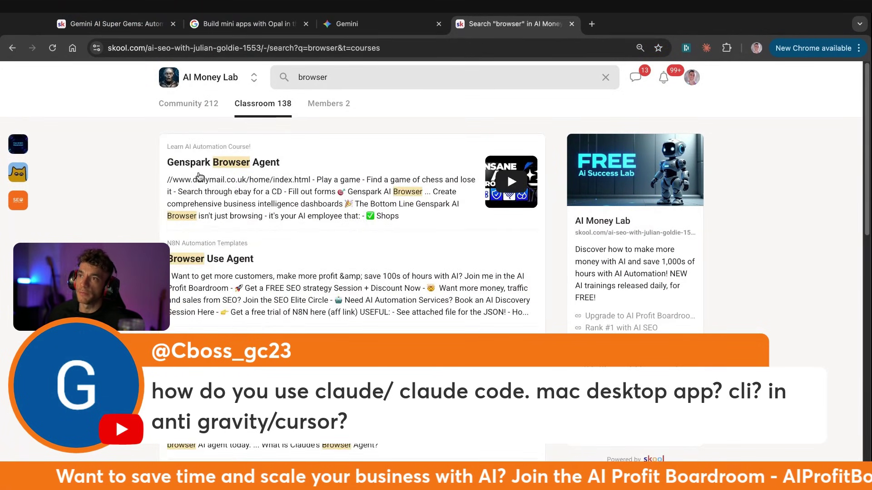
scroll(186, 201, "down", 3)
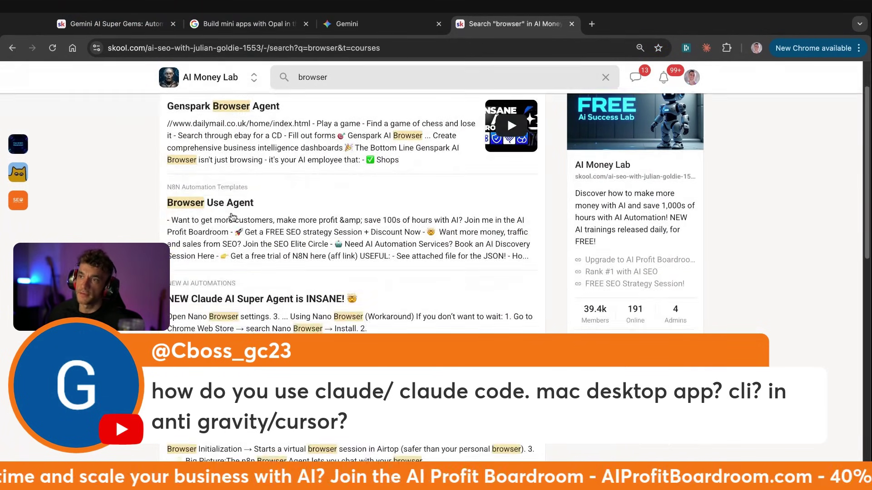
scroll(195, 325, "down", 3)
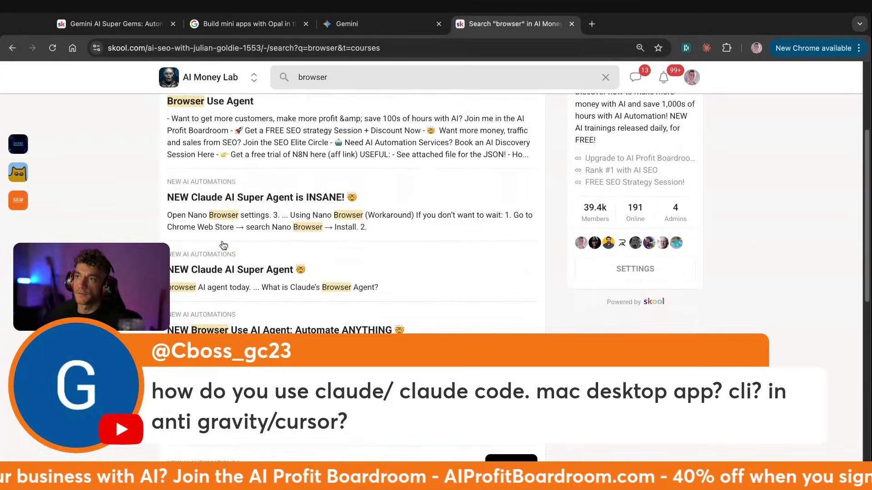
scroll(287, 213, "down", 5)
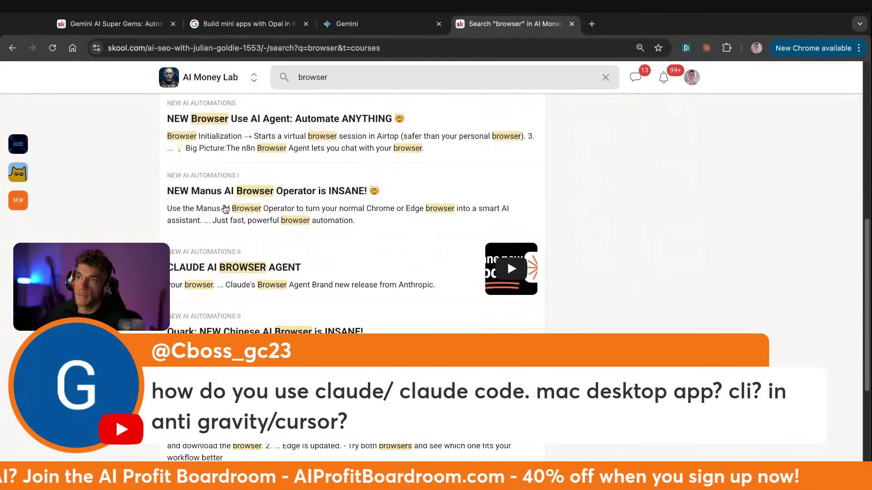
scroll(274, 230, "down", 4)
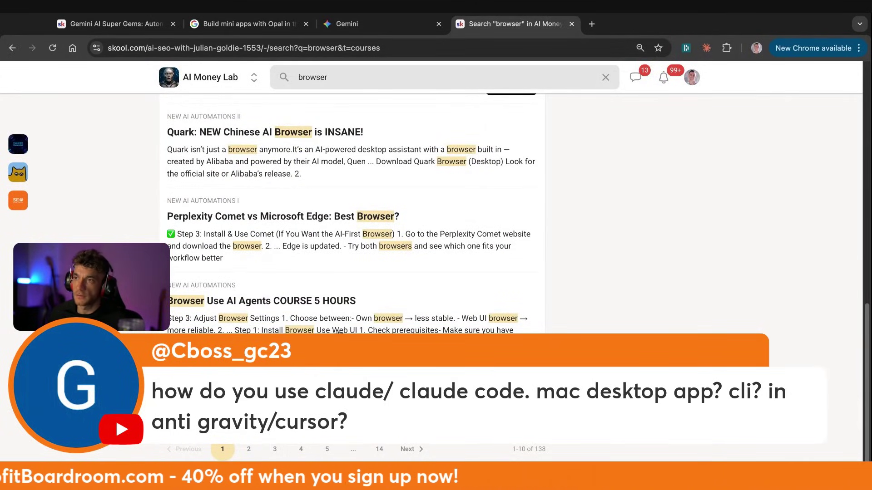
Step: Open the Browser Use Agent lesson from the search results and skim its content
scroll(336, 328, "up", 12)
left_click(302, 294)
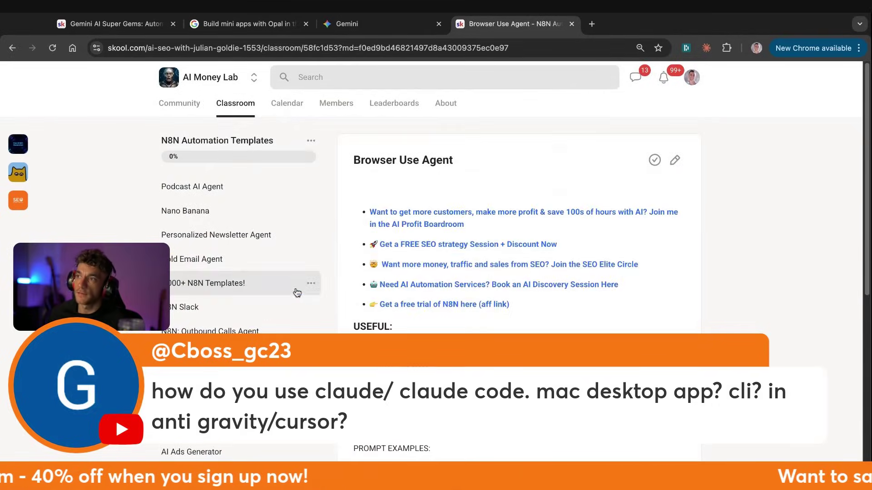
scroll(487, 328, "down", 10)
scroll(487, 327, "up", 12)
Step: Go back to the classroom overview and open the NEW AI AUTOMATIONS II course
left_click(225, 117)
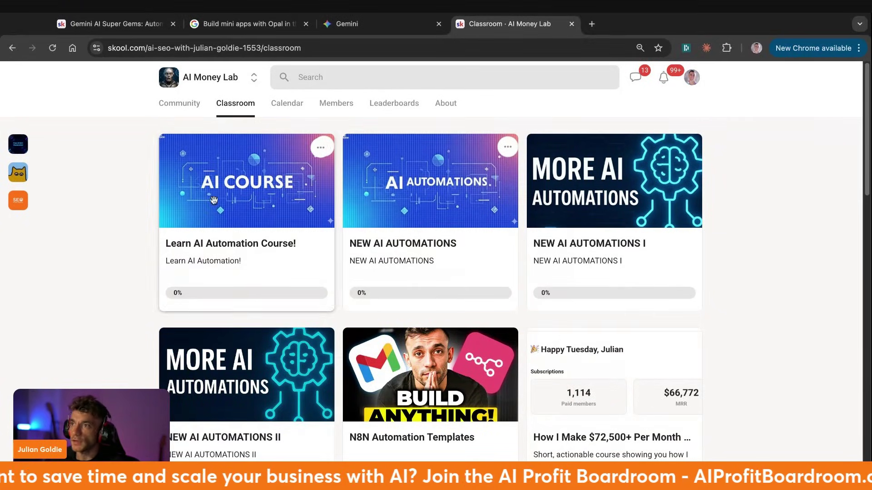
left_click(352, 282)
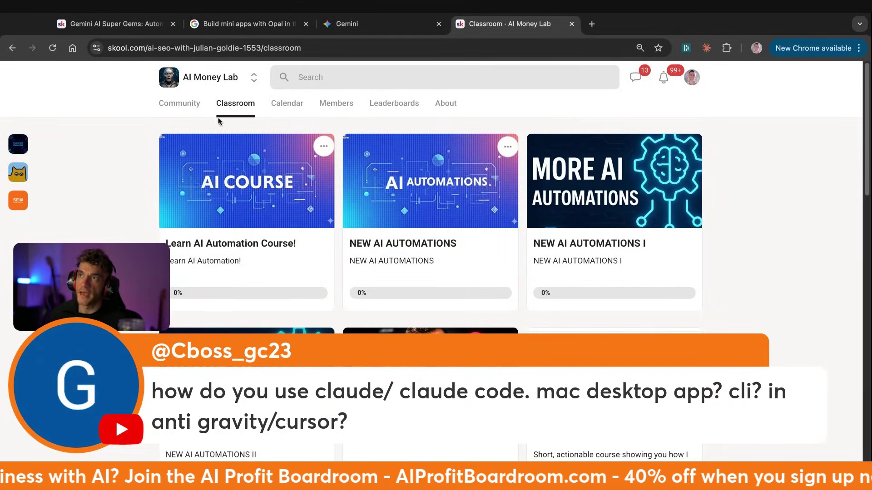
left_click(246, 386)
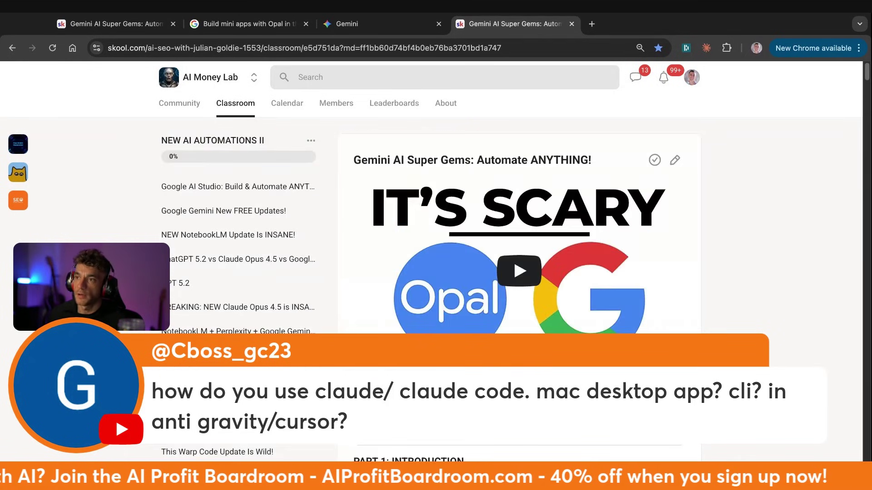
Step: Find and open the CLAUDE AI BROWSER AGENT lesson in the course and highlight its title
triple_click(169, 140)
scroll(250, 313, "down", 10)
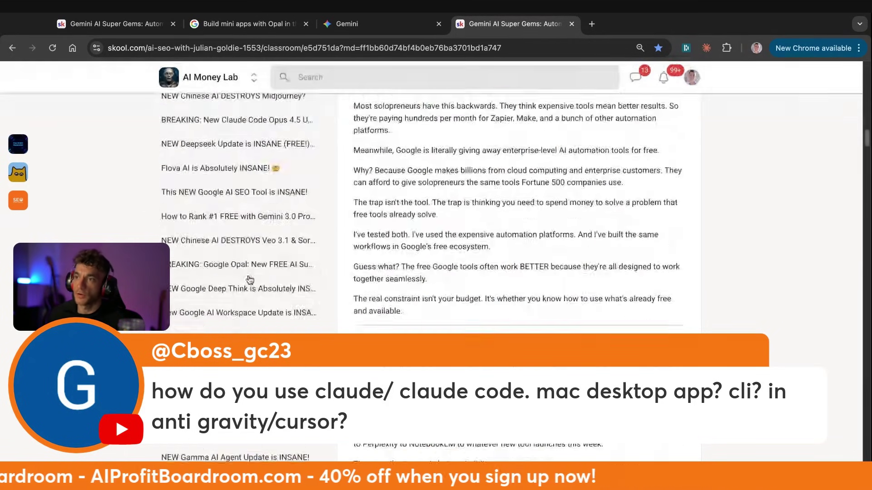
scroll(250, 312, "down", 10)
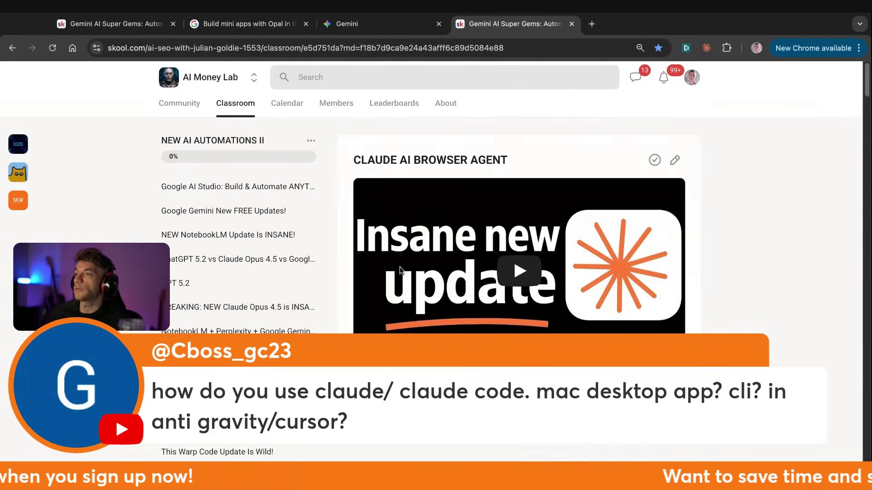
left_click_drag(368, 152, 577, 157)
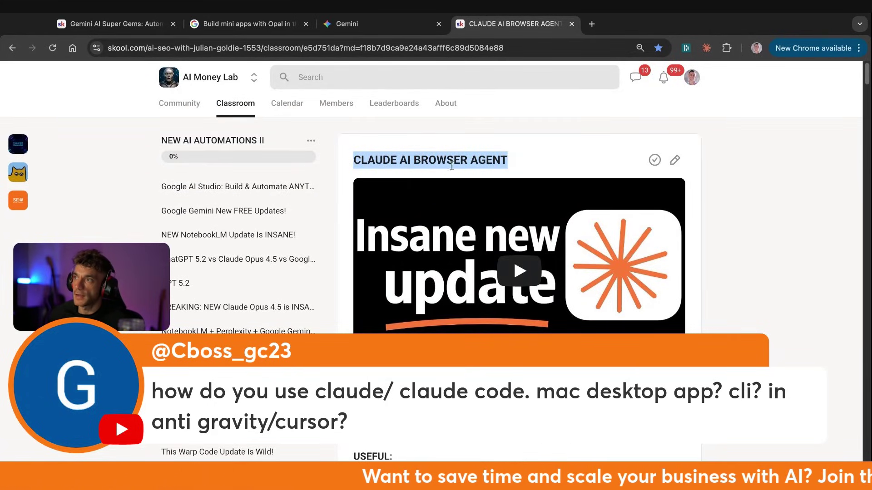
Step: Skim the Claude AI browser agent lesson and check the SEO Brief app's generation progress
scroll(473, 331, "down", 20)
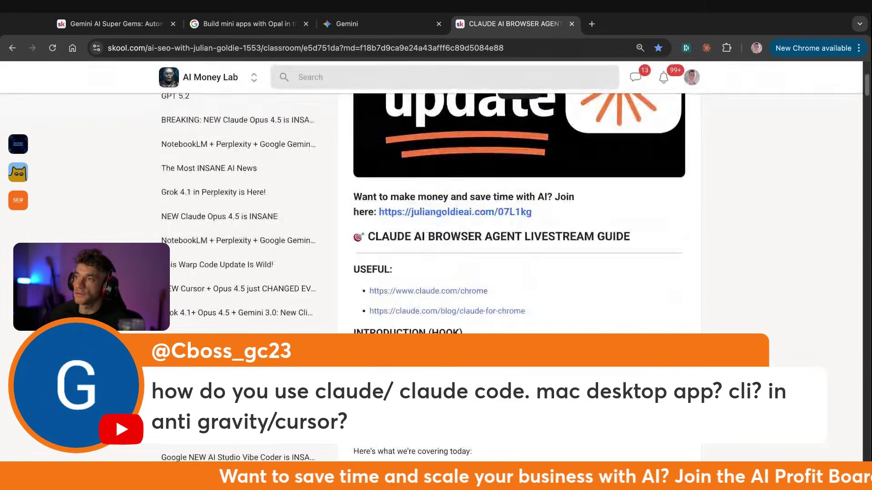
scroll(445, 316, "up", 20)
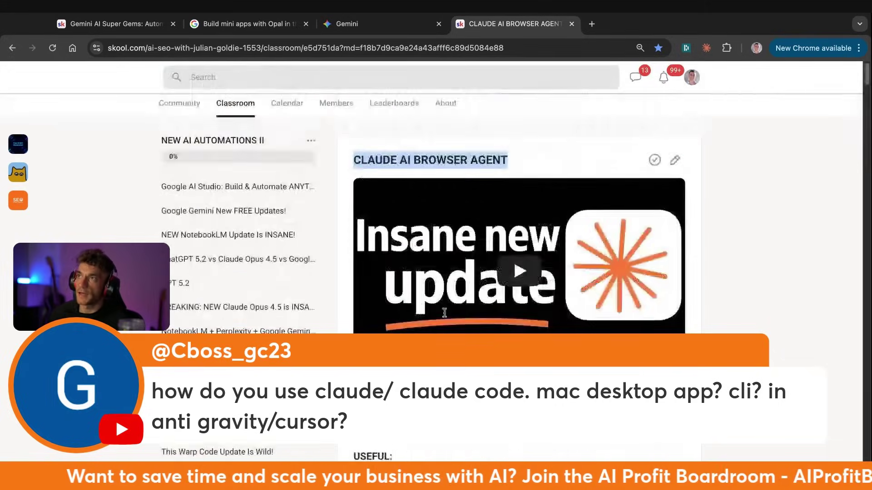
left_click(363, 23)
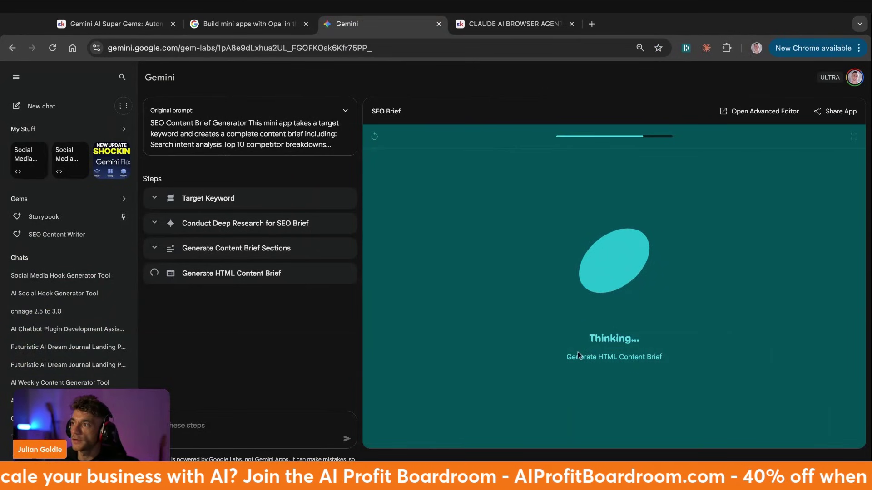
key("super+a")
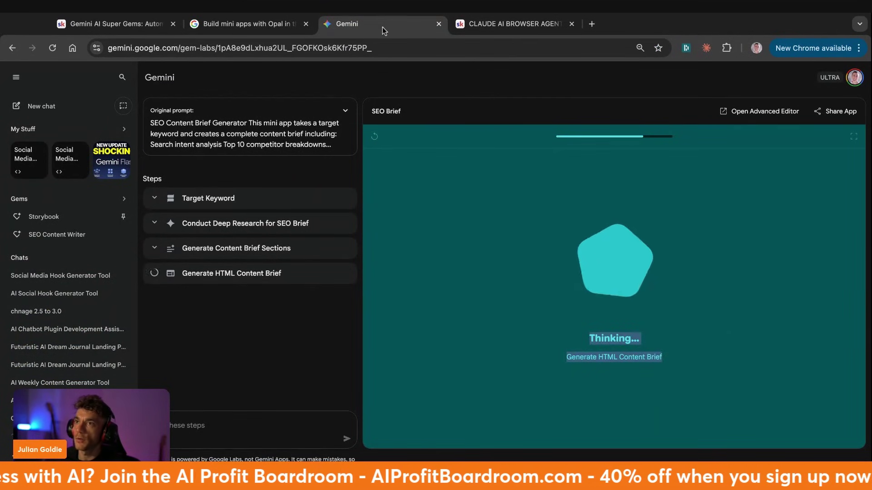
Step: Open a blank mini app builder in a duplicate Gemini tab and copy the Weekly Content Repurposing Machine example from the lesson
right_click(382, 31)
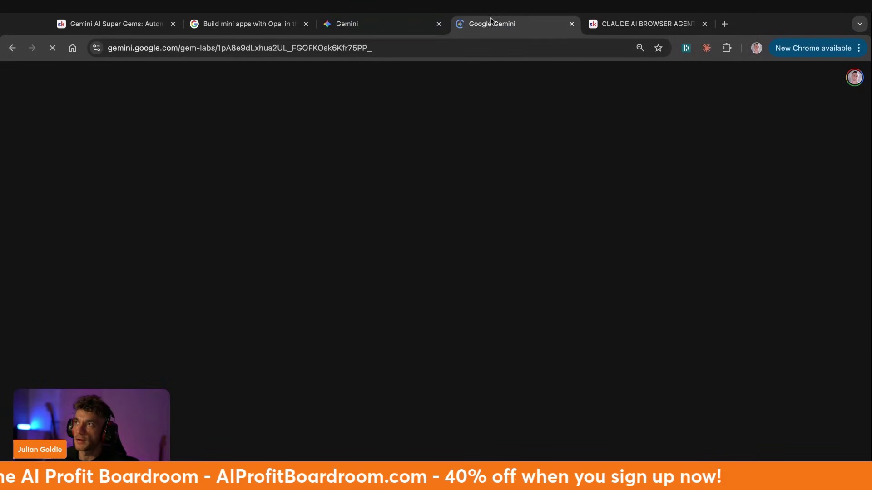
left_click(55, 106)
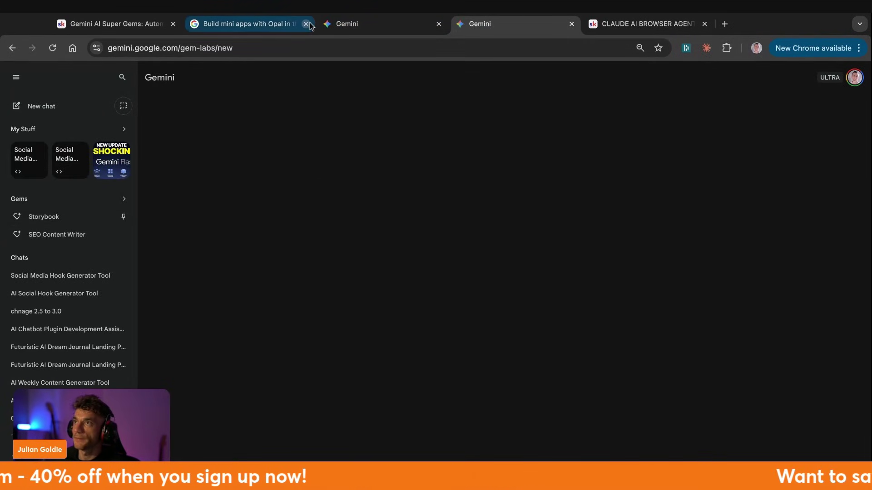
left_click(245, 23)
left_click_drag(115, 24, 386, 24)
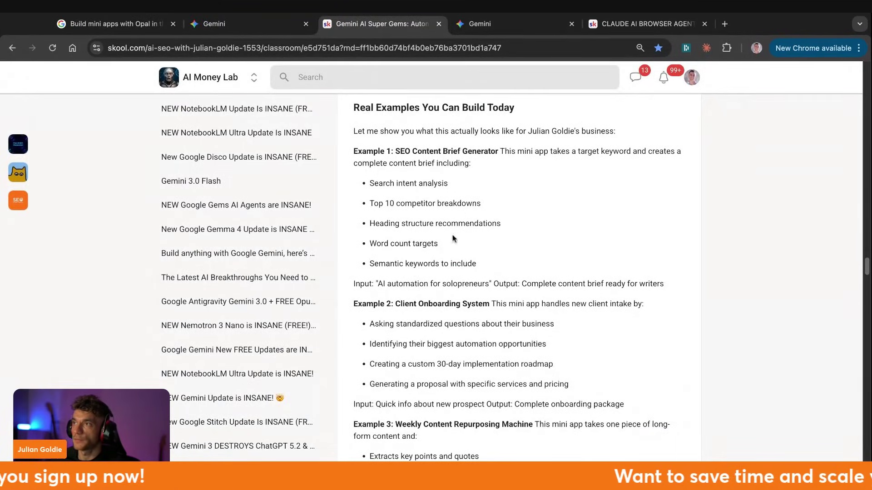
scroll(429, 263, "down", 5)
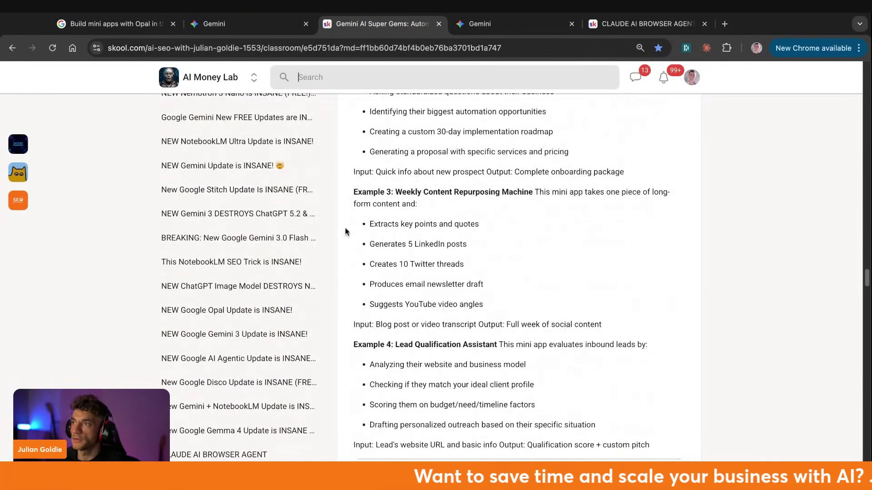
mouse_move(397, 188)
left_mouse_down()
mouse_move(483, 284)
mouse_move(601, 325)
left_mouse_up()
Step: Create a new mini app from the copied Weekly Content Repurposing Machine description
left_click(472, 30)
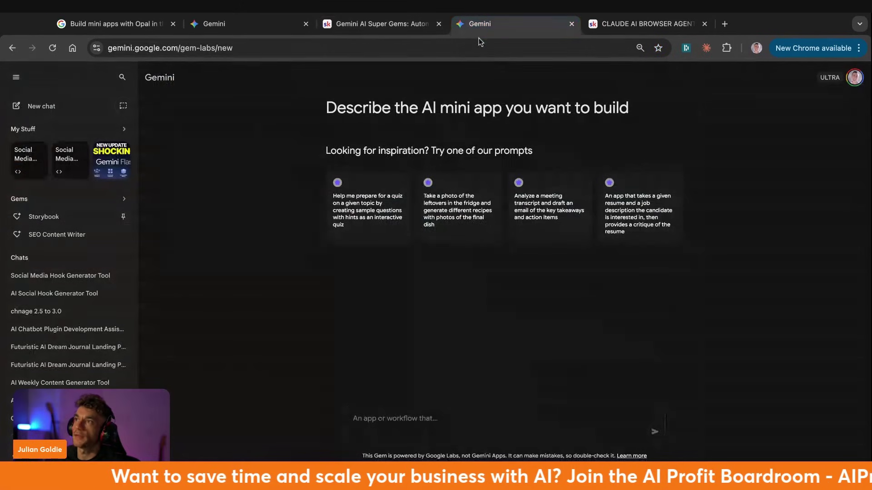
left_click(417, 407)
key("ctrl+v")
key("Return")
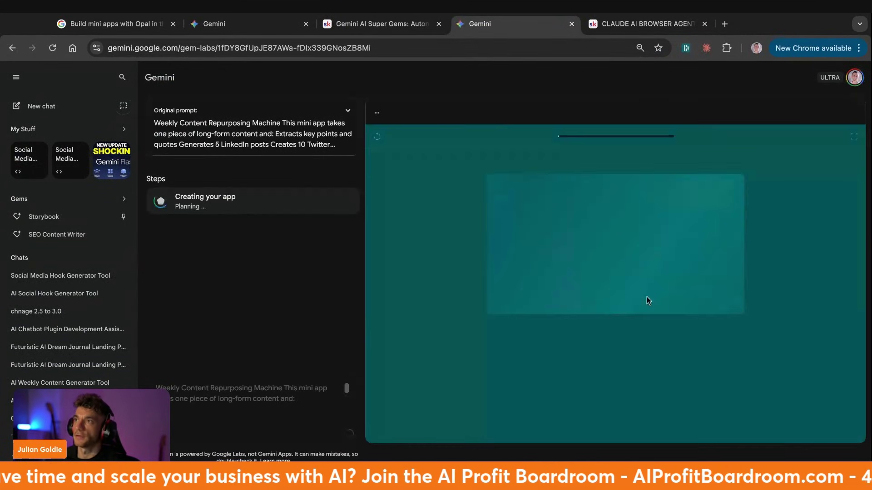
Step: Move the SEO Brief tab beside the new mini app's tab and close the Claude AI browser agent lesson tab
left_click_drag(258, 28, 391, 32)
left_click(487, 27)
left_click(625, 26)
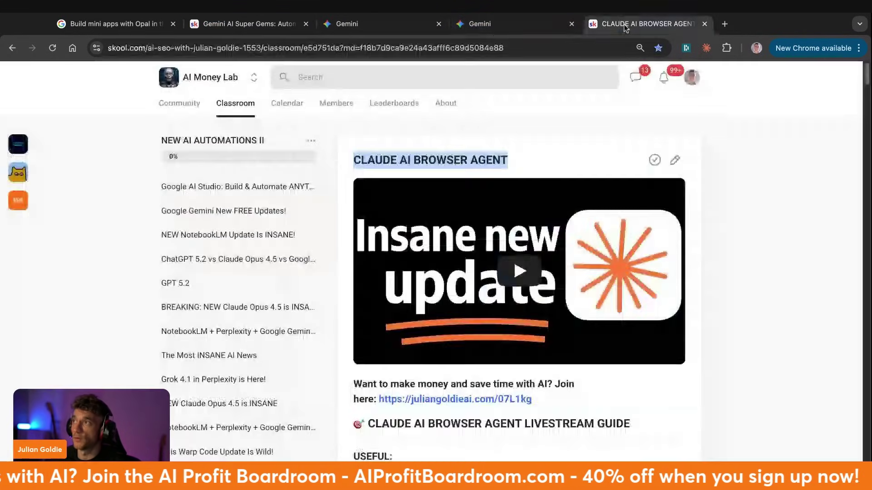
left_click(501, 29)
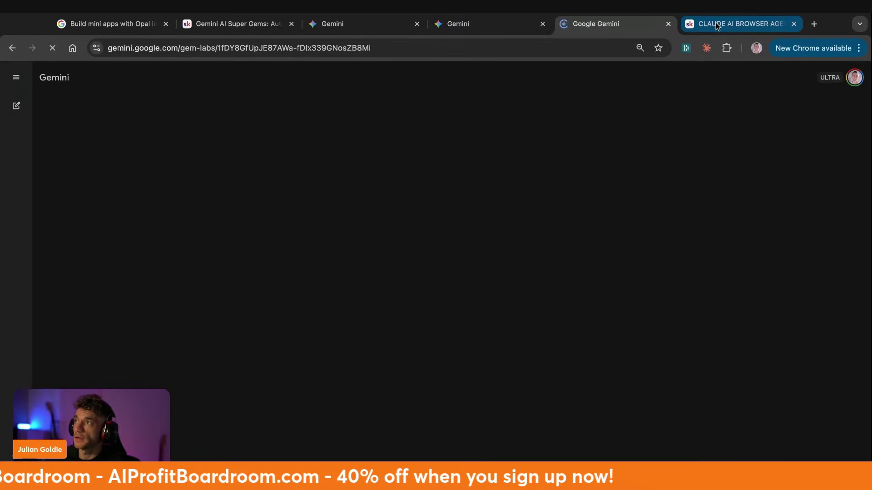
left_click(791, 24)
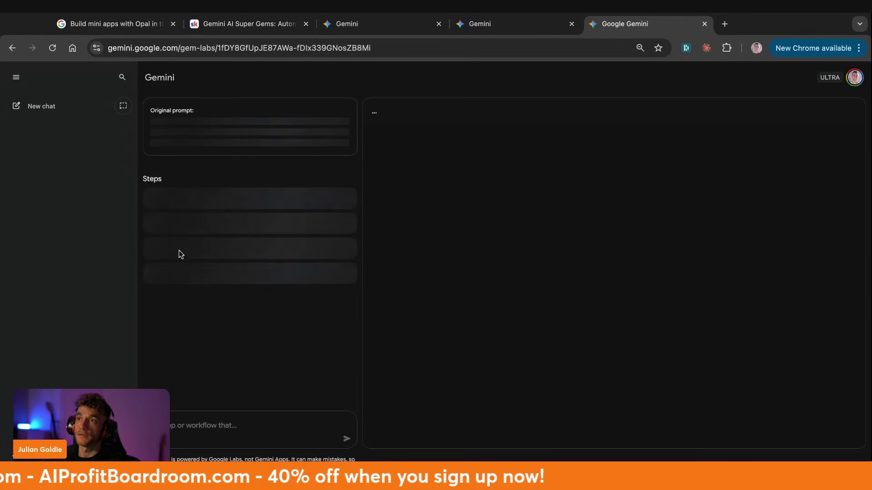
left_click(661, 317)
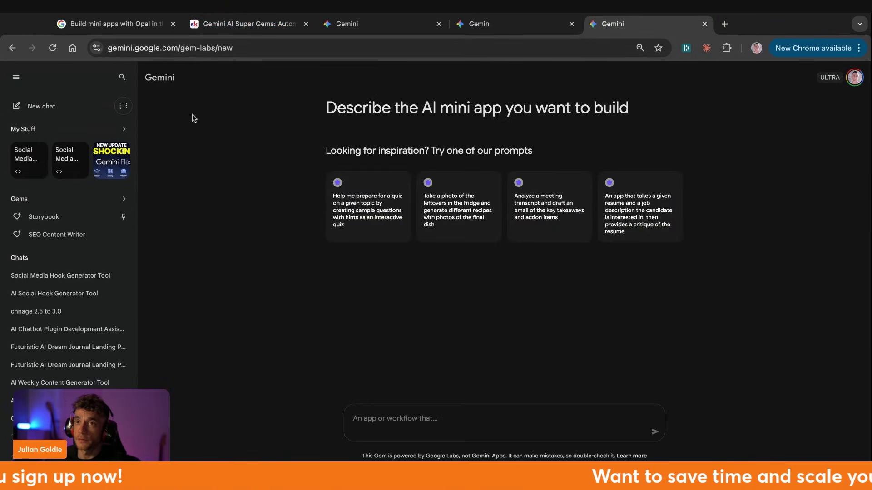
left_click(245, 23)
scroll(381, 226, "down", 5)
scroll(380, 226, "up", 4)
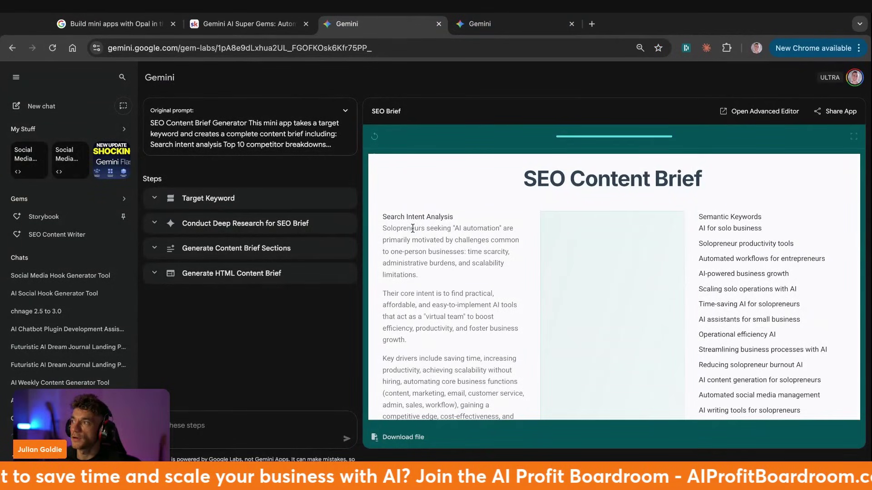
Step: Examine the Search Intent Analysis and Semantic Keywords sections of the generated SEO Content Brief
scroll(412, 228, "down", 5)
scroll(450, 226, "up", 5)
left_click_drag(382, 217, 494, 329)
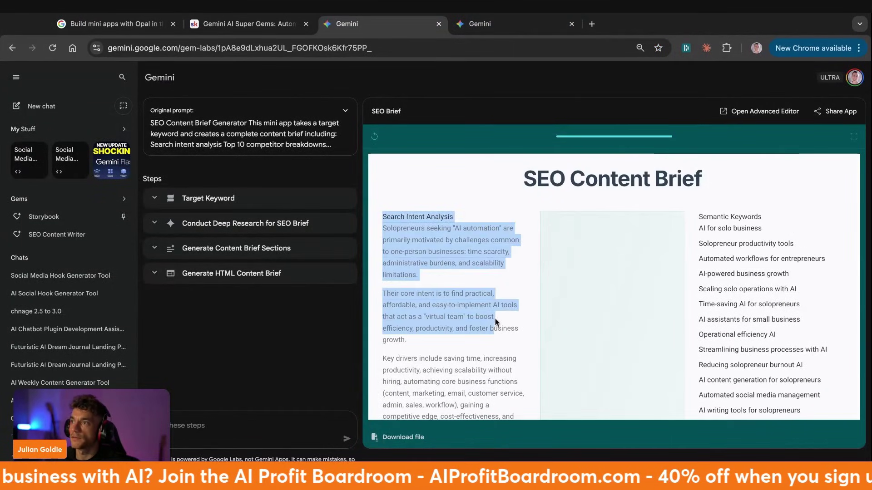
left_click_drag(386, 206, 495, 366)
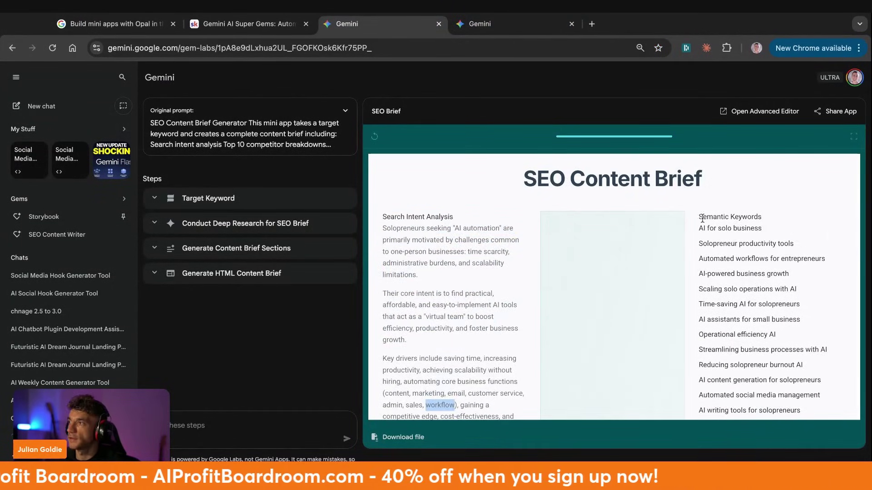
left_click_drag(747, 228, 693, 219)
Step: Review the brief's Competitor Breakdown entries, such as Zapier and Jasper AI, and the Target Word Count section
scroll(756, 310, "down", 10)
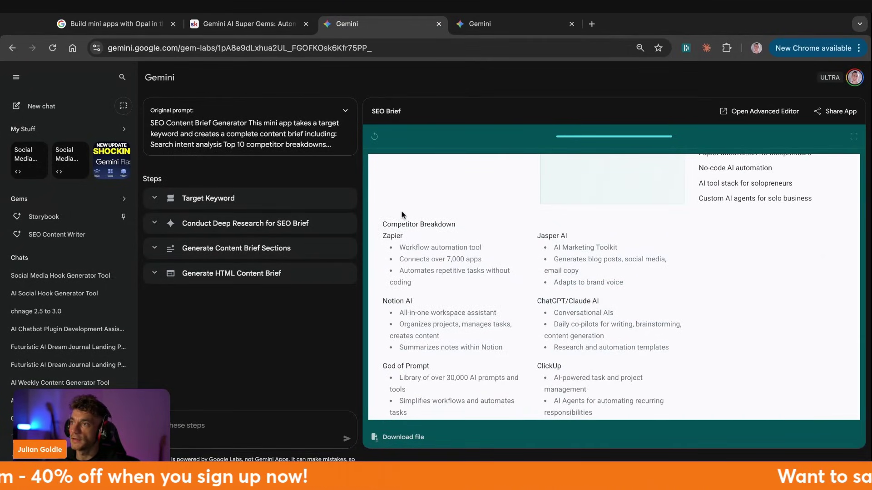
left_click_drag(397, 211, 384, 212)
left_click(418, 247)
double_click(392, 234)
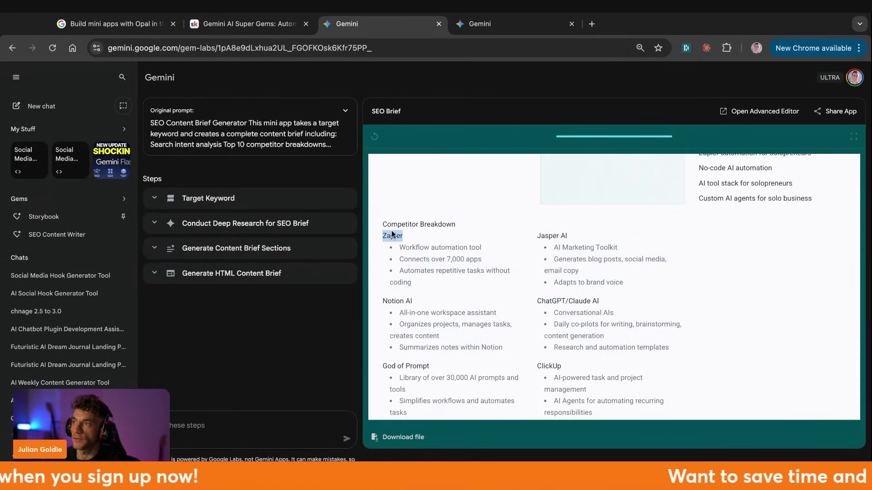
left_click(538, 236)
scroll(527, 297, "up", 5)
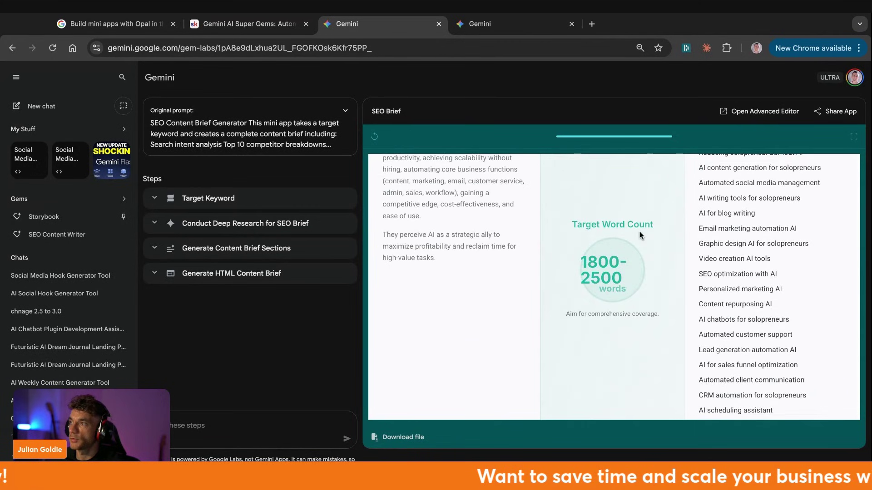
Step: Request an edit to the SEO Brief app that improves the output UI so it looks more modern, clean and beautiful
scroll(595, 279, "up", 5)
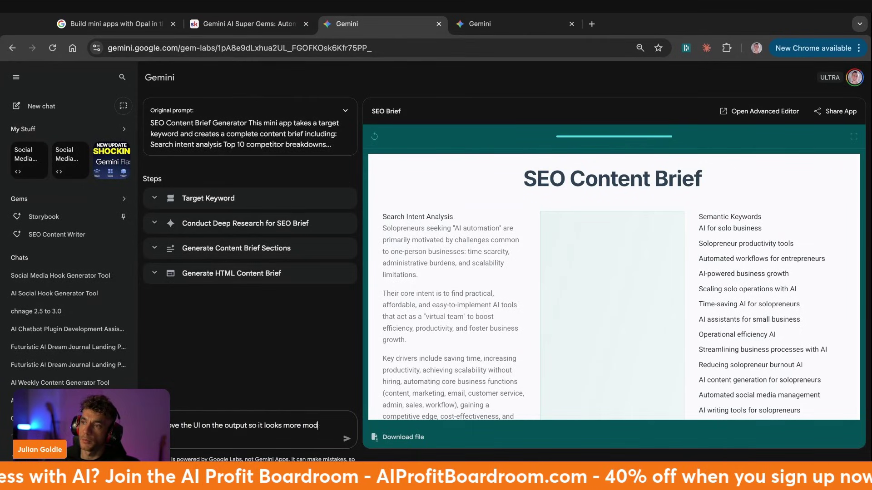
type("lean a")
type("nd beautiful")
key("Return")
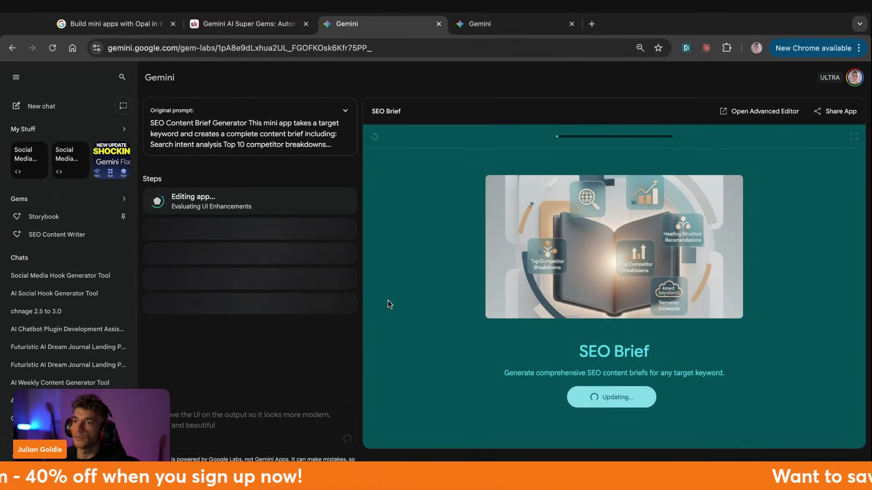
Step: Switch to the Content Amplifier app and read its title and original prompt
left_click(471, 22)
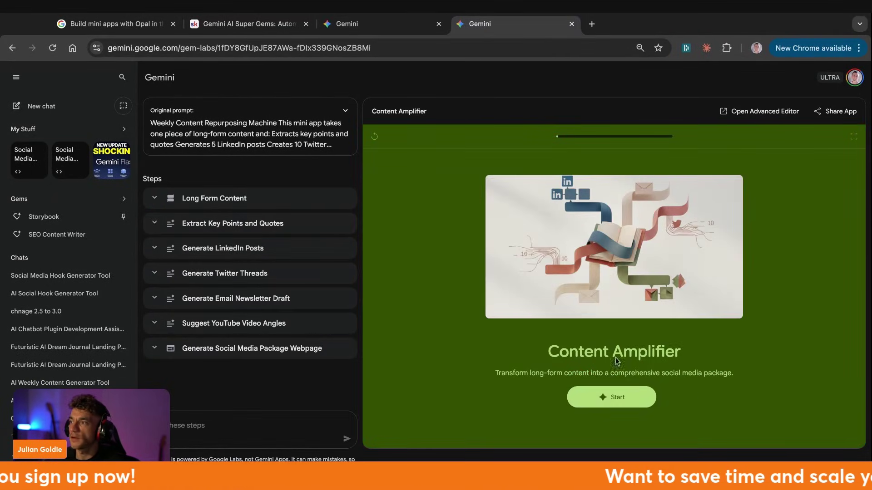
triple_click(548, 350)
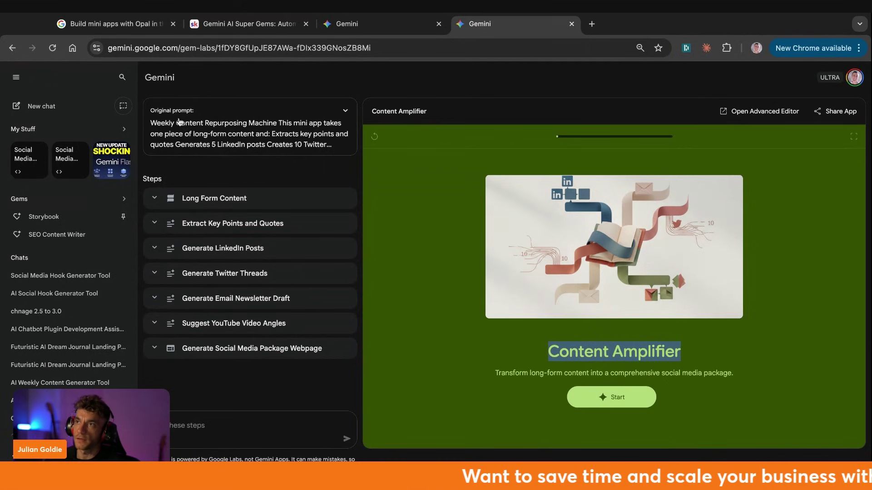
left_click_drag(177, 122, 298, 113)
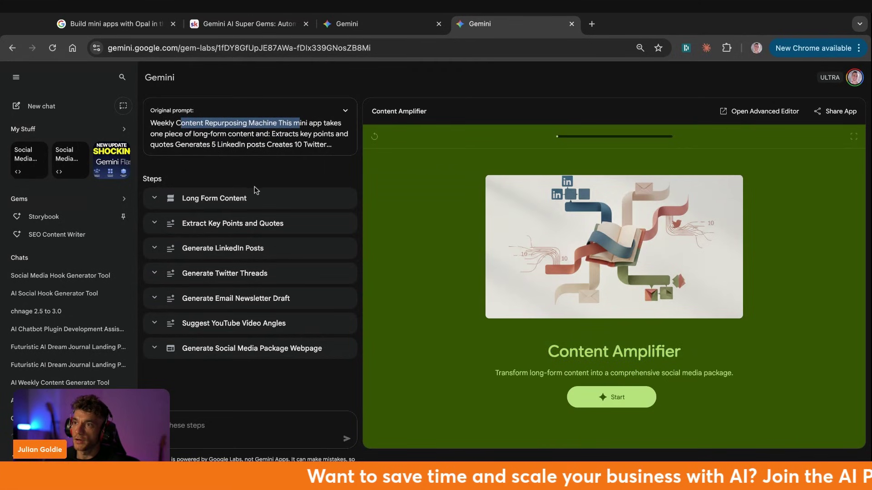
Step: Inspect the details of the Long Form Content, Extract Key Points and Quotes, and Generate LinkedIn Posts steps
left_click(153, 201)
left_click(153, 200)
left_click(155, 224)
left_click(155, 225)
left_click(155, 199)
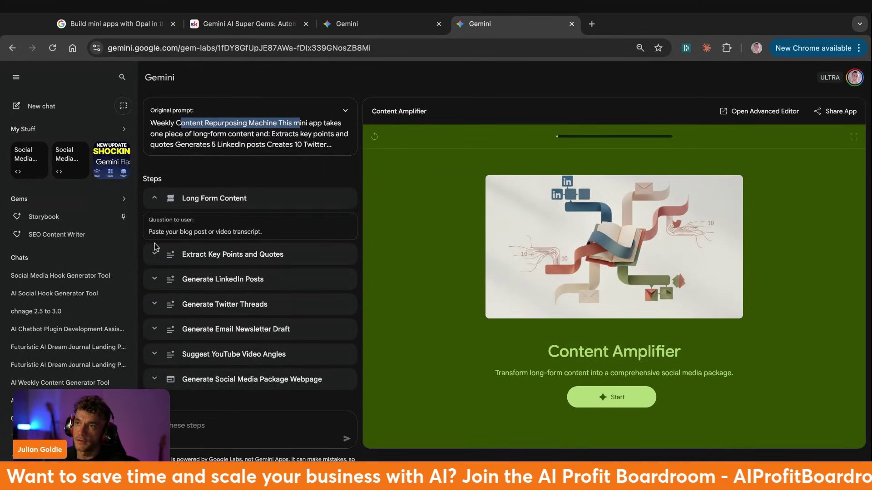
left_click(153, 201)
left_click(154, 249)
left_click(155, 248)
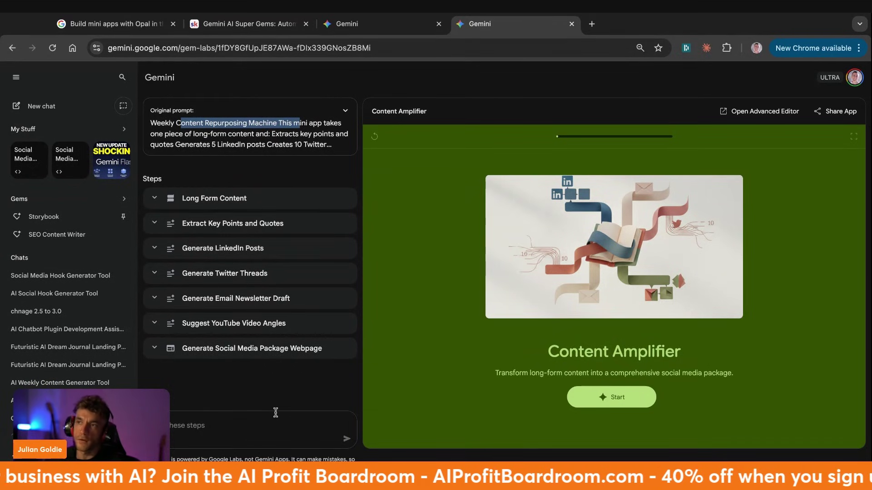
left_click(222, 226)
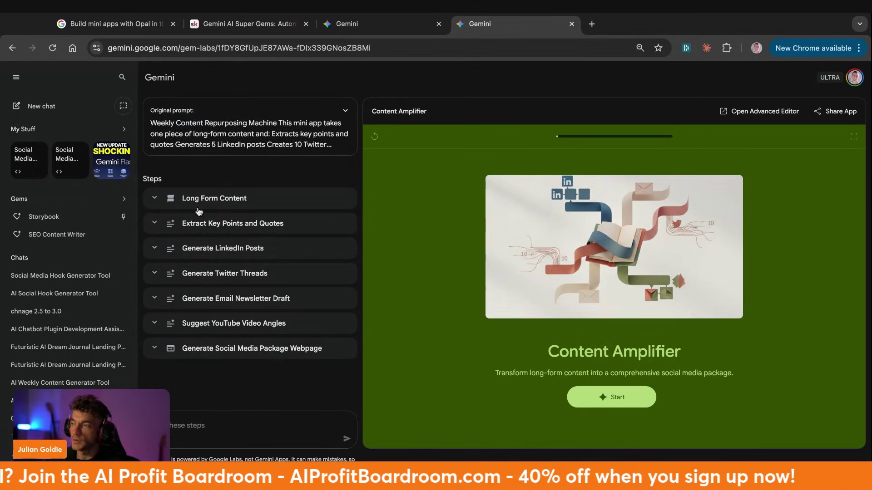
Step: View the account analytics overview on X in a new tab, and return to the Content Amplifier app
left_click(592, 24)
type("x")
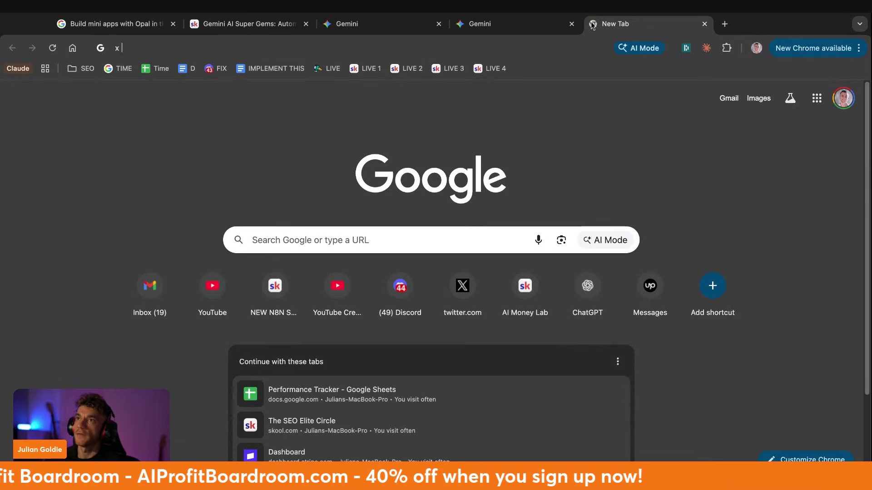
key("Return")
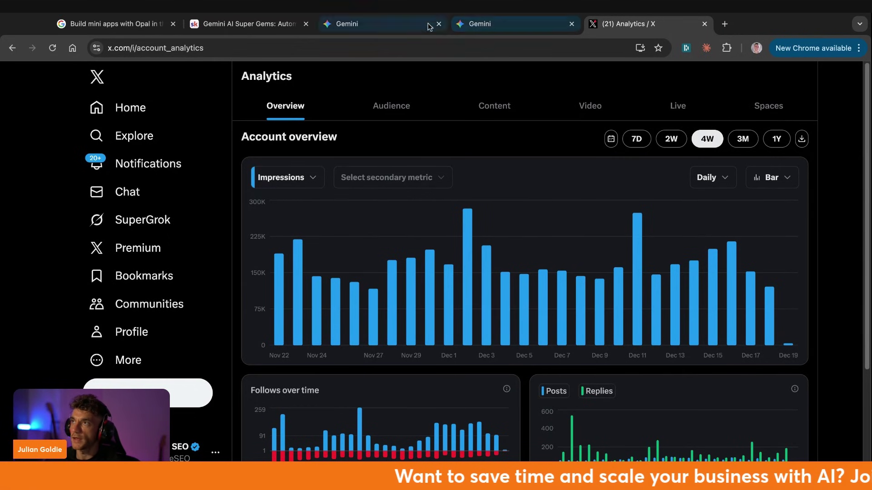
left_click(453, 23)
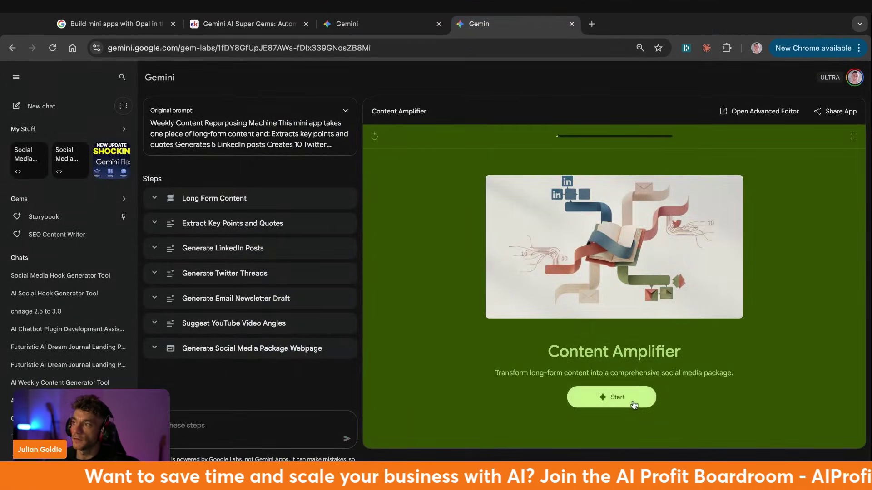
left_click(615, 399)
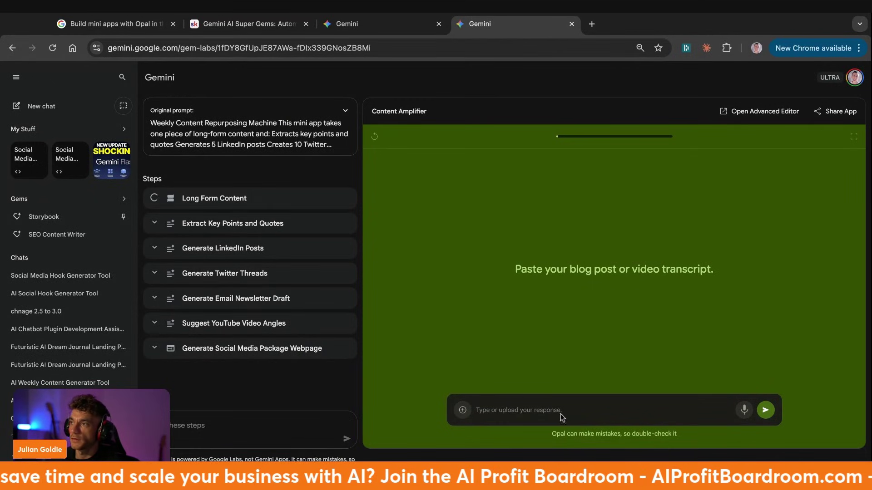
key("super+t")
type("youtube.com/@JulianGoldieSEO/videos")
key("Return")
left_click(300, 335)
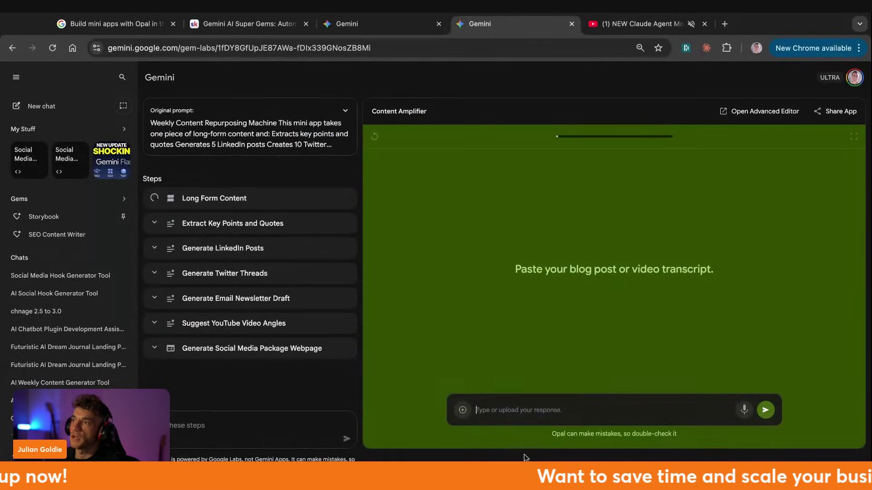
Step: Paste the copied video source into Content Amplifier as the long-form content and submit it
left_click(537, 397)
key("super+v")
key("Return")
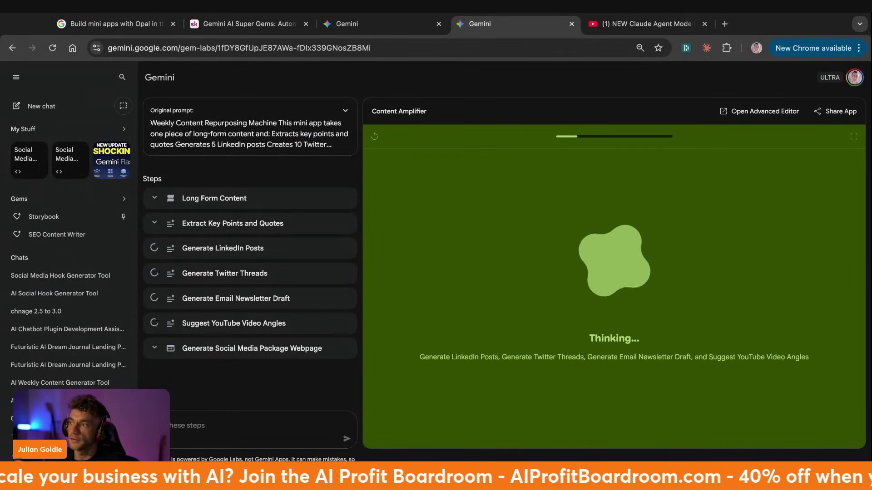
Step: Check Content Amplifier's progress on the LinkedIn posts, Twitter threads, email newsletter draft and YouTube video angles
left_click_drag(502, 357, 399, 359)
triple_click(563, 359)
double_click(623, 358)
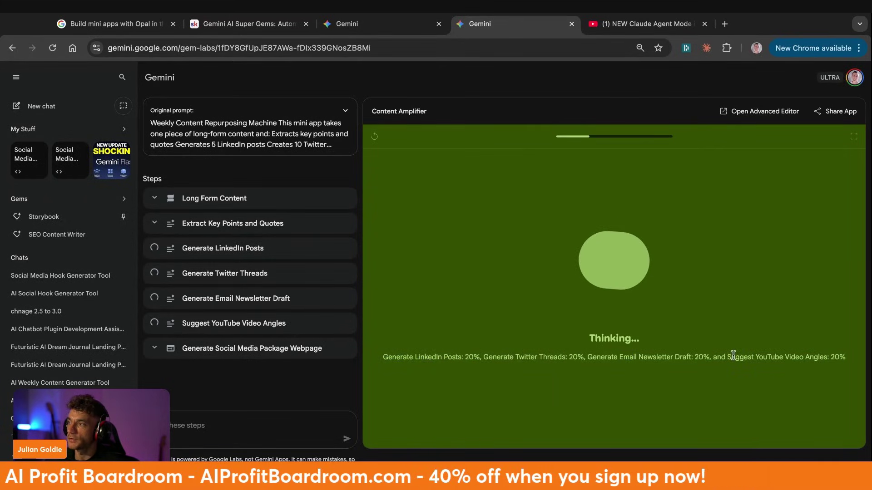
double_click(807, 358)
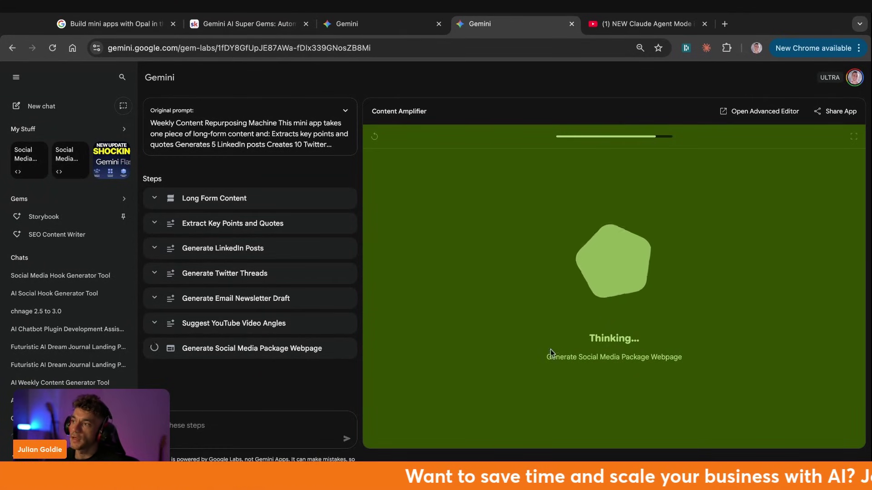
triple_click(518, 357)
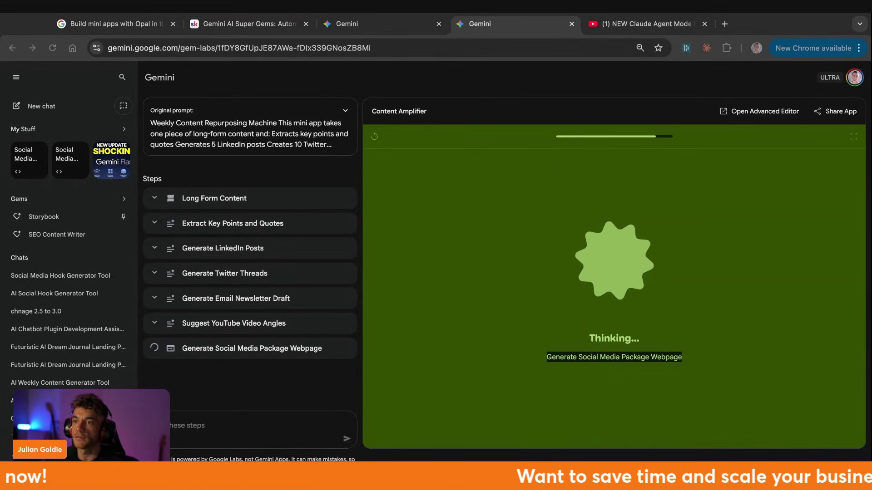
left_click(566, 272)
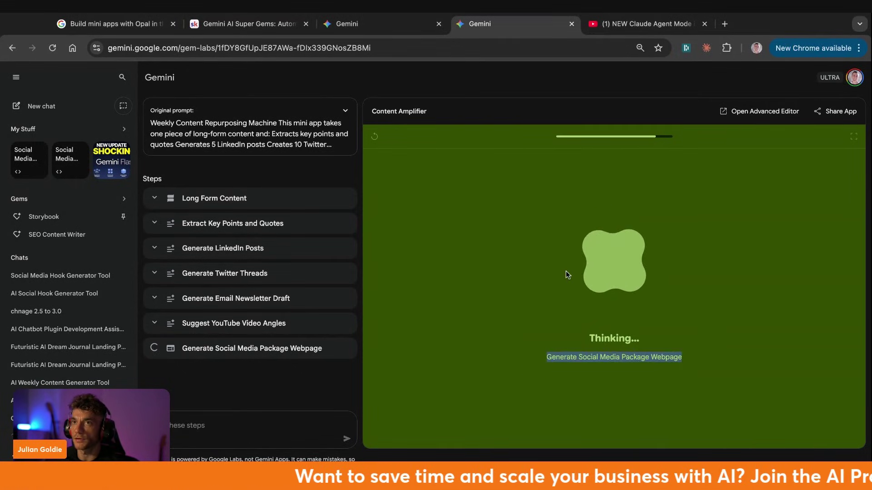
left_click(382, 24)
left_click(502, 30)
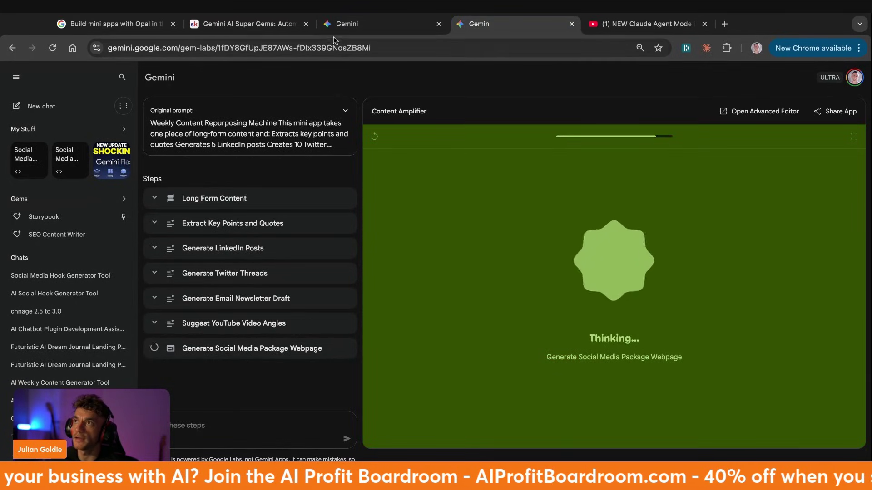
Step: Open the Transcript to SOP gem from My Gems from Labs and move its tab after the Content Amplifier tab
left_click(340, 25)
left_click(60, 200)
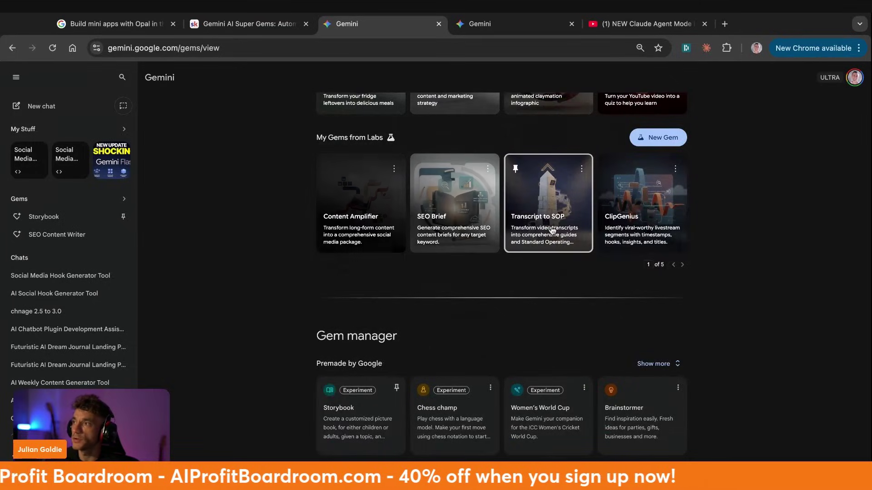
left_click(541, 219)
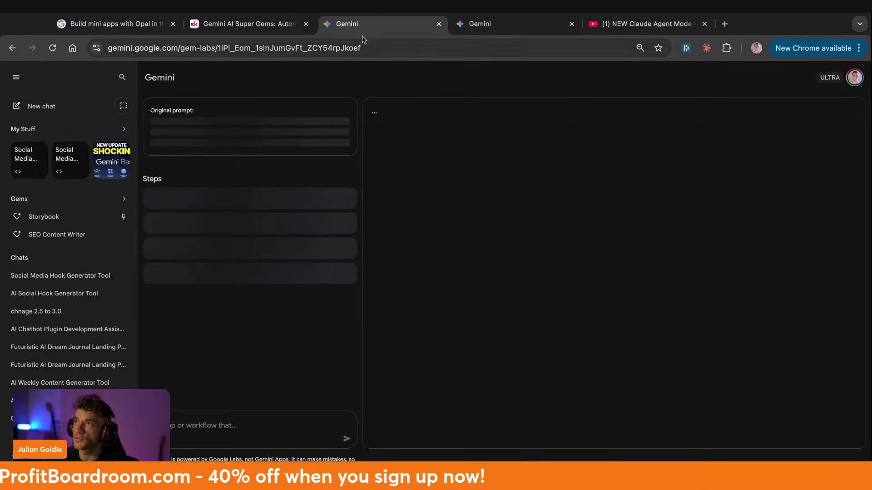
left_click_drag(364, 28, 533, 29)
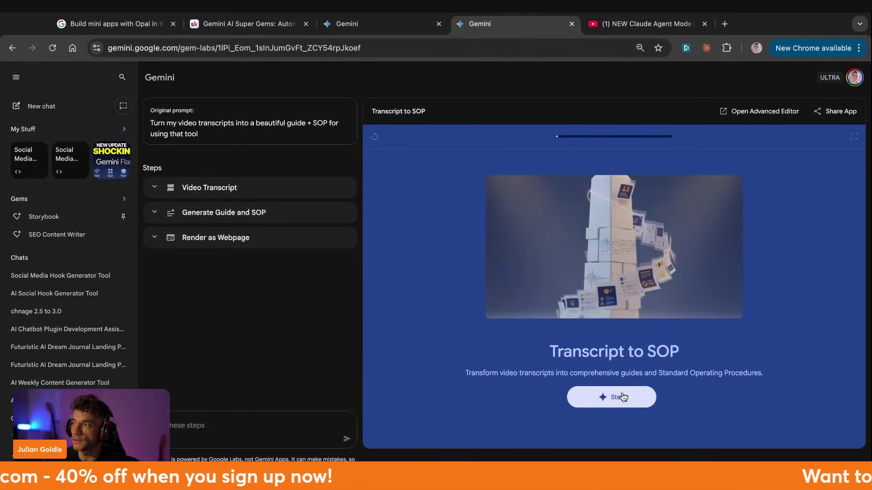
triple_click(535, 348)
triple_click(451, 371)
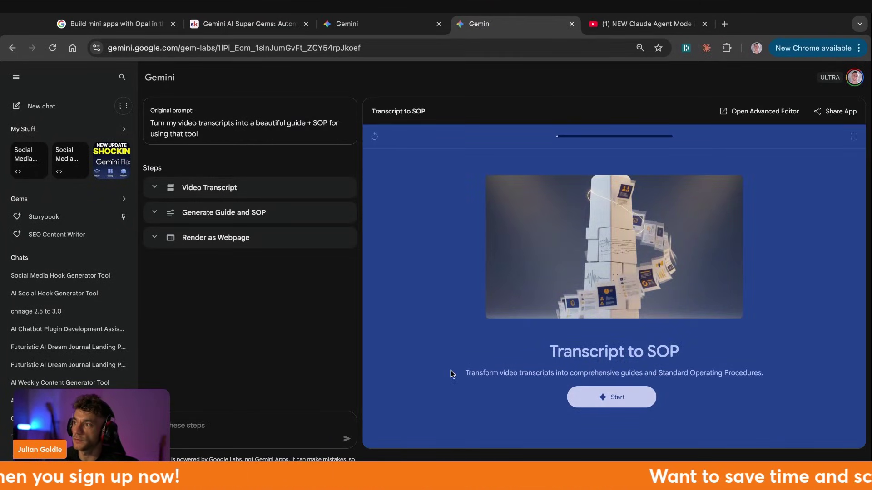
Step: Start Transcript to SOP and submit the Claude Agent Mode YouTube video's transcript as its input
left_click(635, 24)
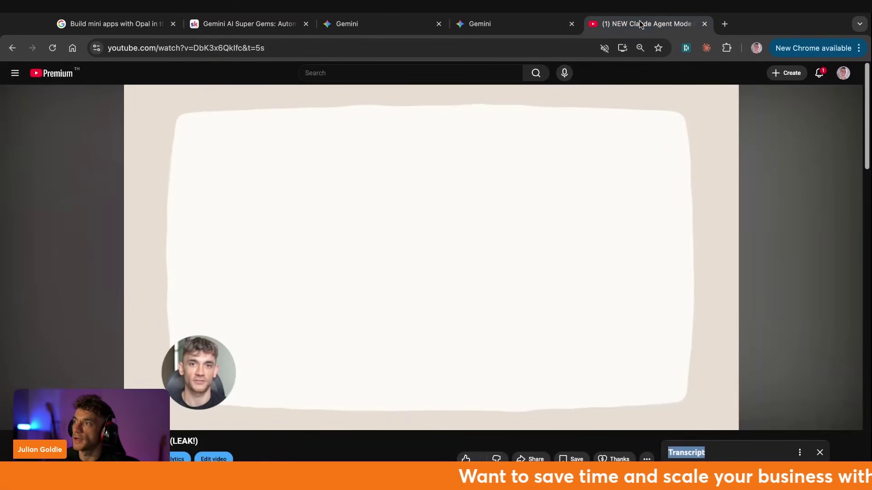
scroll(590, 279, "down", 8)
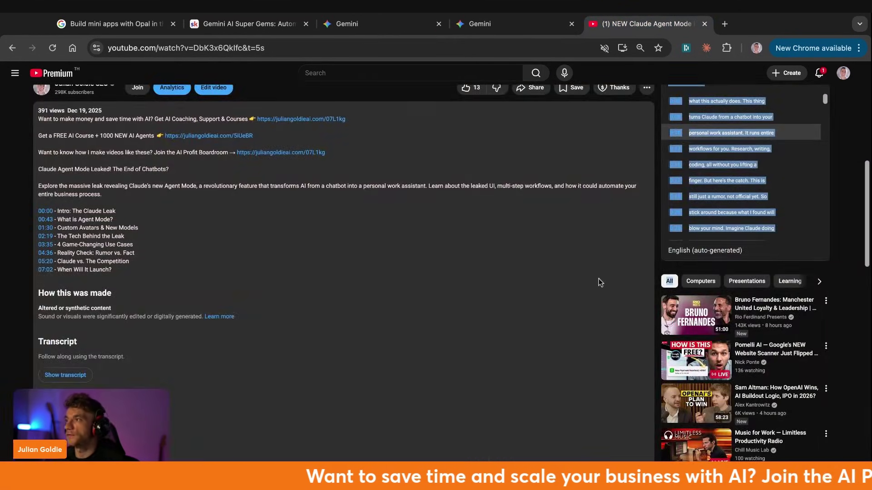
left_click(520, 25)
key("super+v")
left_click(766, 409)
left_click(373, 25)
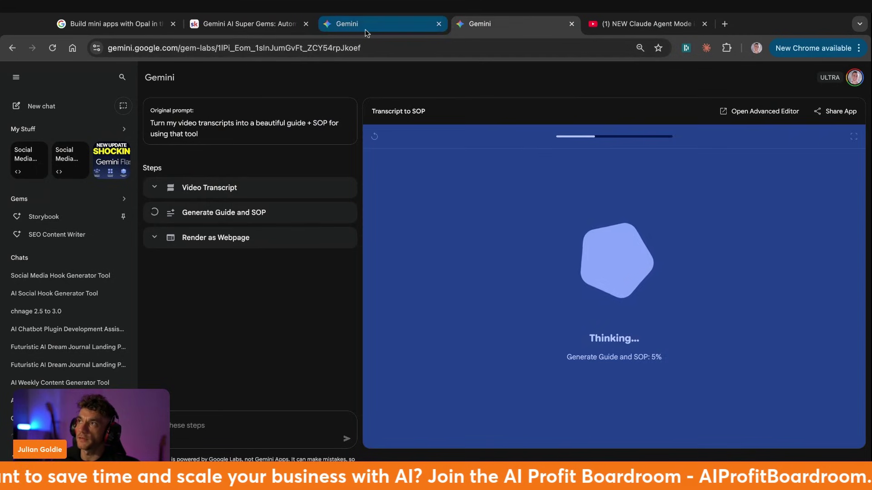
left_click(517, 25)
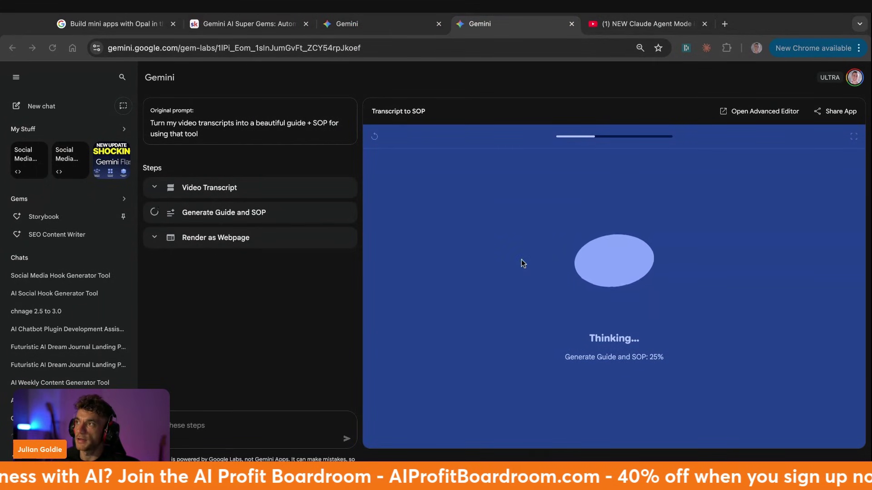
Step: Return to Content Amplifier and review the Content Repurposing Hub's heading and original long-form content summary
left_click(245, 23)
left_click(362, 24)
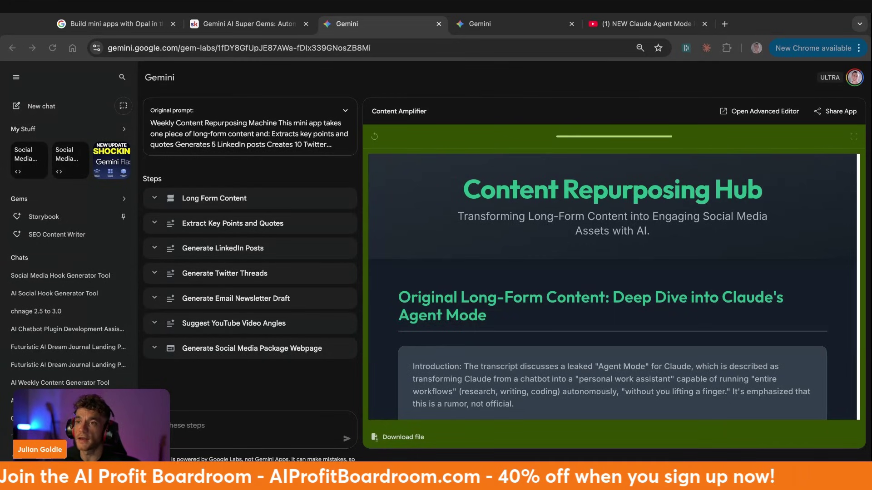
scroll(514, 291, "down", 15)
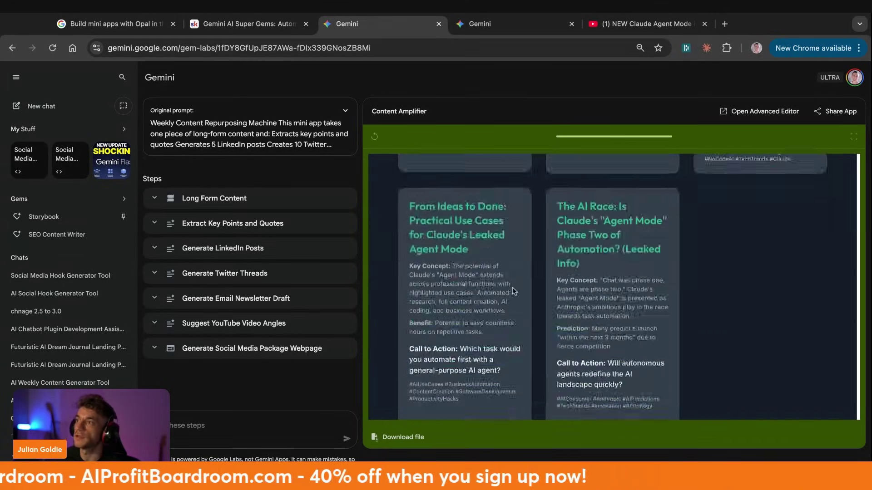
scroll(514, 291, "up", 15)
left_click_drag(463, 189, 733, 190)
scroll(517, 302, "down", 2)
left_click_drag(487, 245, 398, 218)
scroll(577, 250, "down", 8)
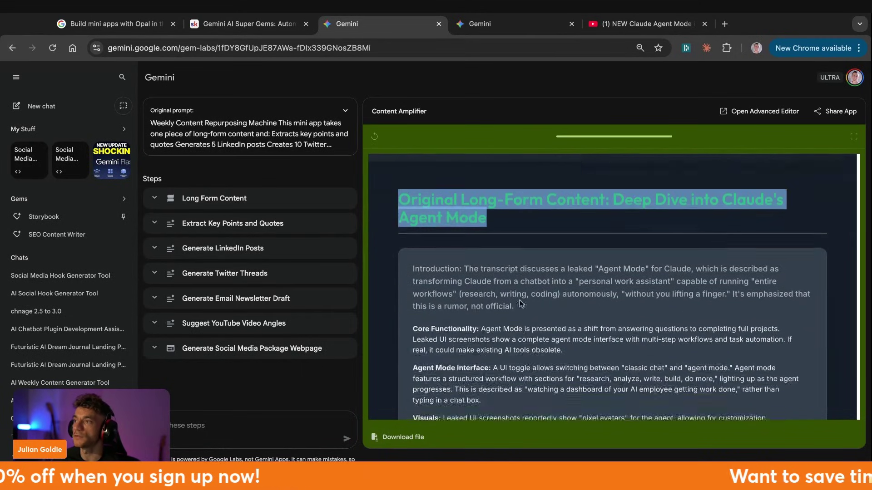
scroll(386, 318, "down", 8)
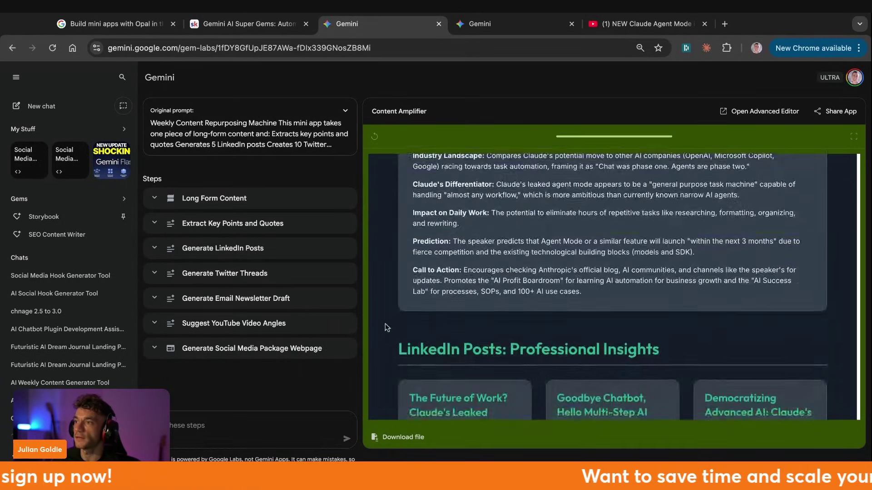
Step: Review the generated LinkedIn posts under "LinkedIn Posts: Professional Insights"
left_click_drag(392, 200, 737, 205)
scroll(590, 224, "down", 4)
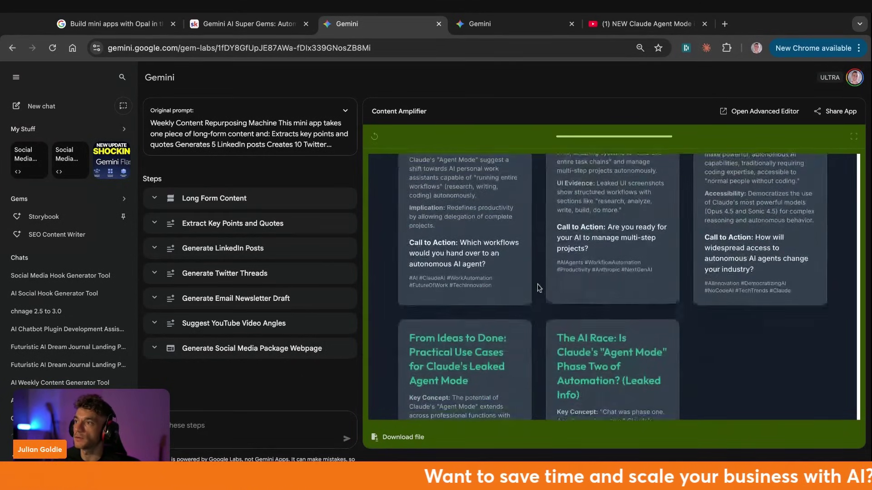
scroll(538, 284, "up", 4)
left_click_drag(413, 209, 482, 218)
scroll(482, 218, "down", 2)
left_click_drag(425, 185, 790, 382)
scroll(608, 307, "down", 7)
Step: Review the Twitter threads section and expand Thread 1/10 and further threads to read their contents
scroll(482, 300, "down", 3)
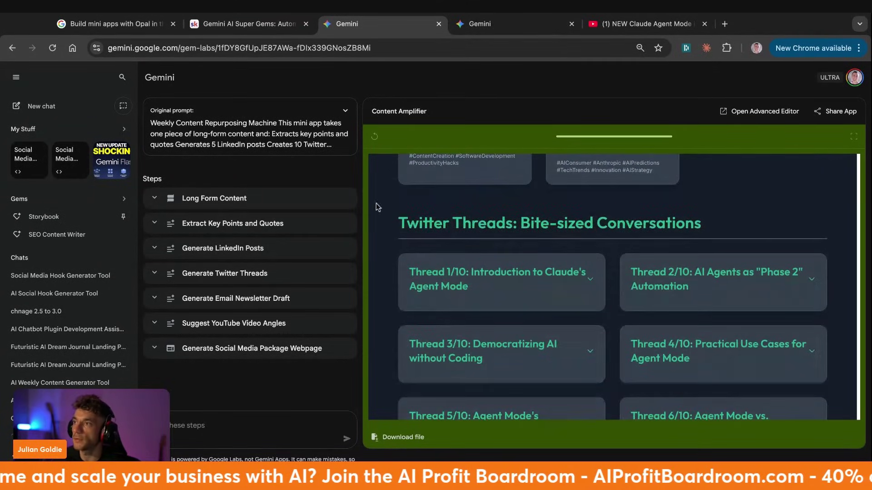
triple_click(391, 221)
scroll(618, 245, "down", 1)
left_click(570, 221)
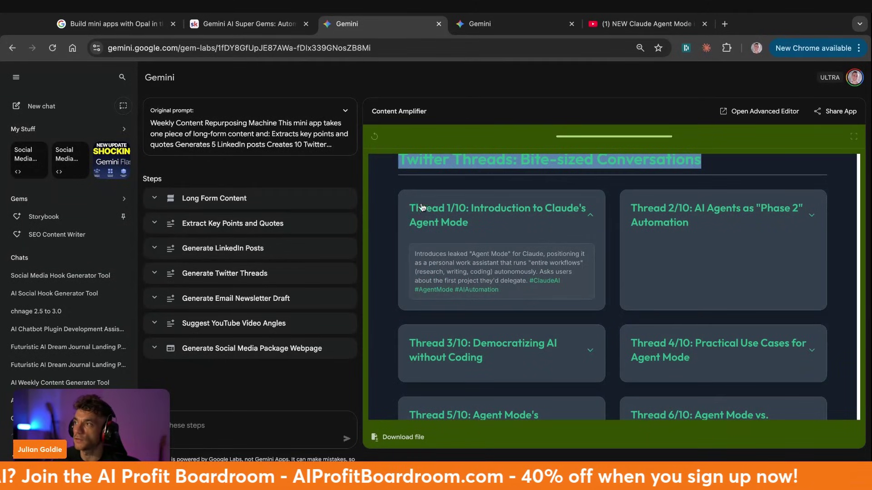
left_click_drag(489, 208, 408, 198)
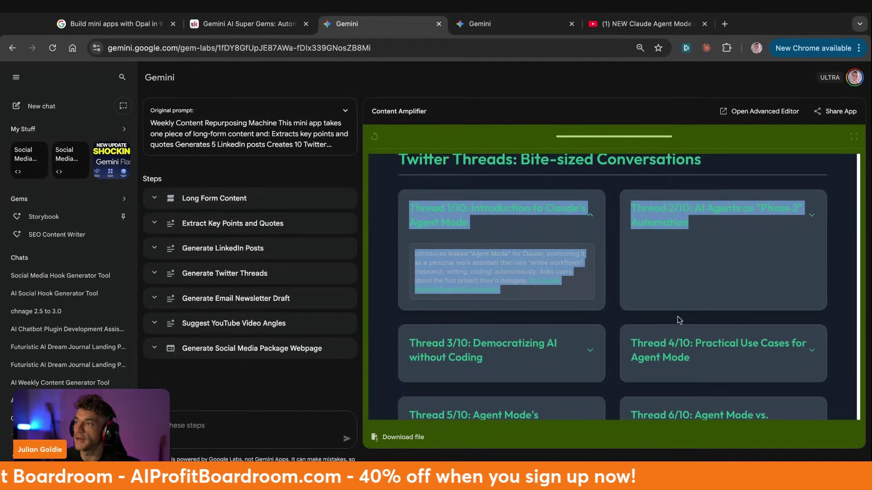
scroll(547, 350, "down", 4)
left_click(542, 338)
left_click(681, 347)
scroll(570, 347, "down", 4)
scroll(552, 276, "down", 5)
Step: Read through the email newsletter draft from its subject heading to the closing sign-off
scroll(552, 276, "up", 3)
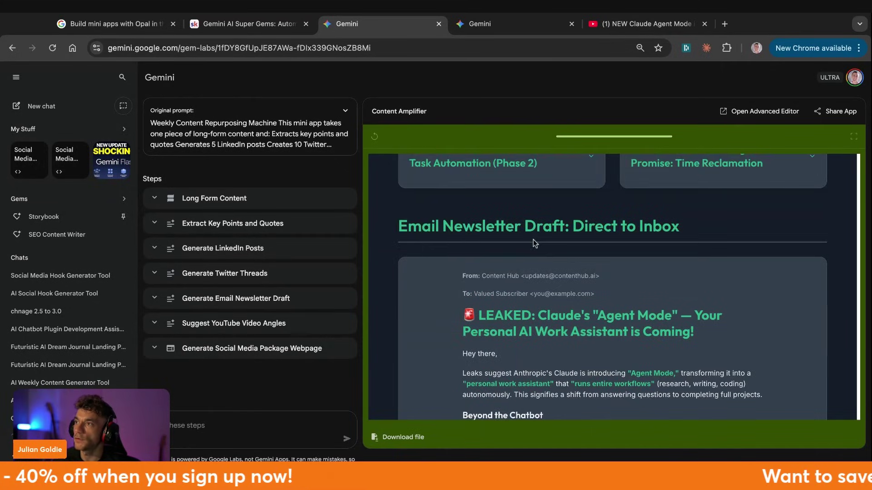
left_click_drag(395, 226, 683, 268)
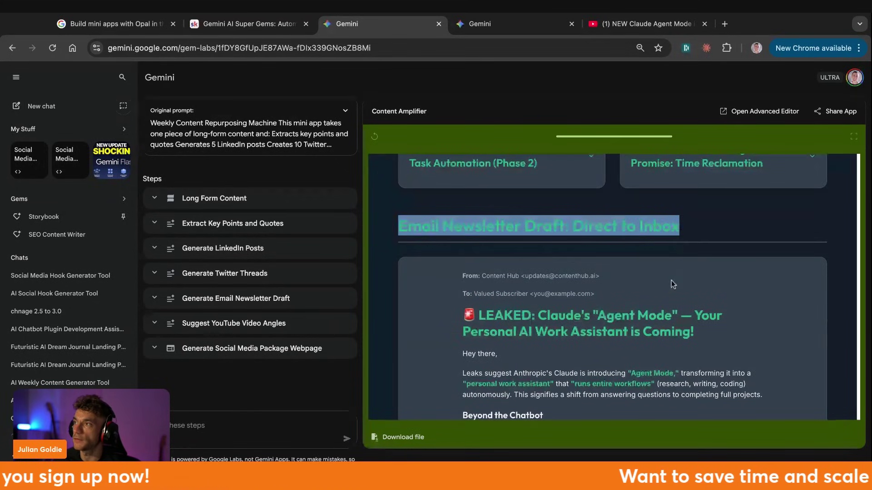
scroll(671, 280, "down", 10)
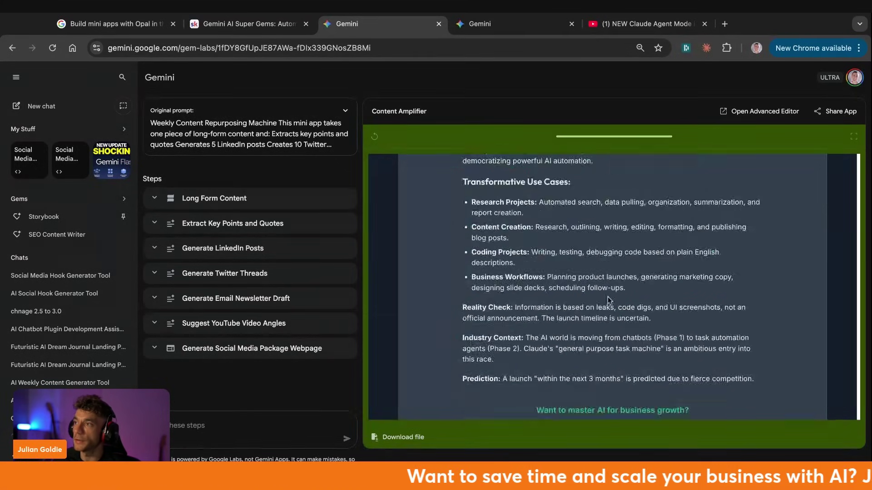
scroll(611, 297, "up", 10)
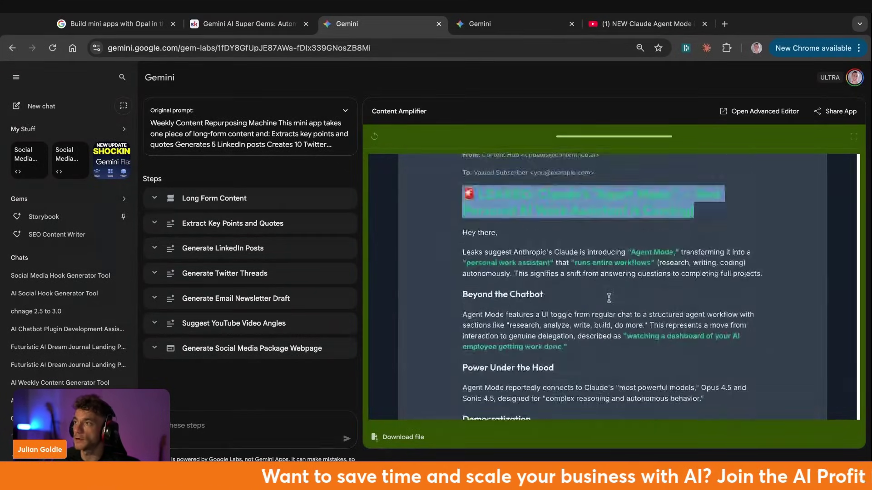
triple_click(384, 278)
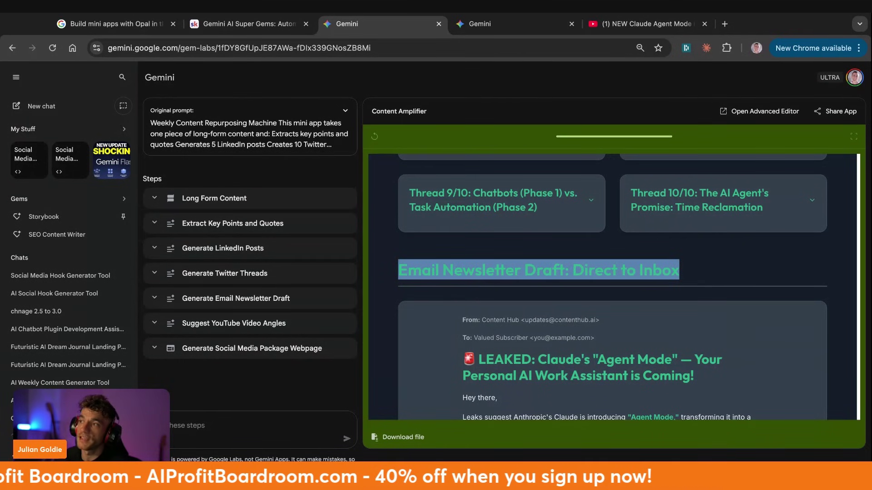
scroll(516, 273, "down", 15)
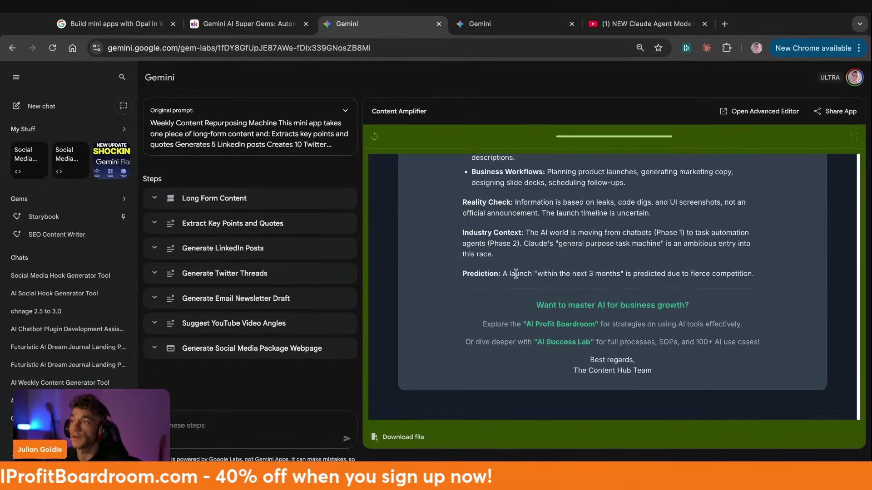
scroll(516, 273, "down", 1)
Step: Expand Content Amplifier's original prompt and bring the YouTube Video Angles section into view for comparison
left_click(246, 125)
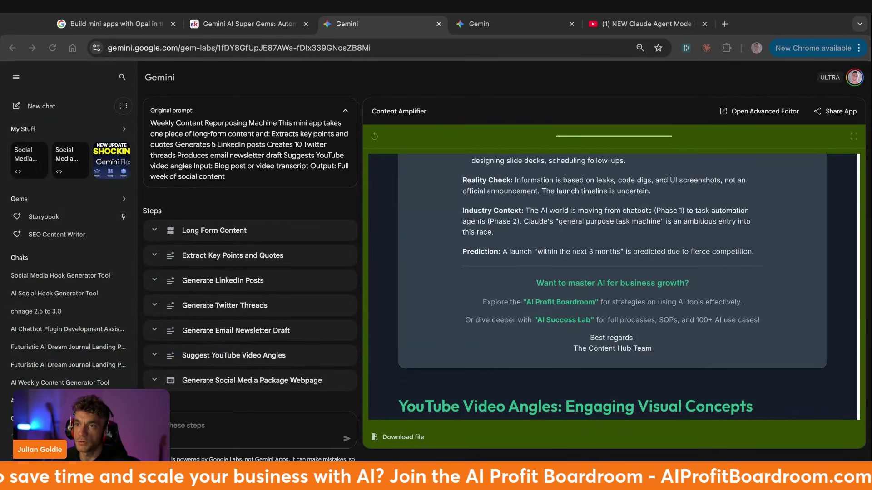
scroll(473, 329, "down", 7)
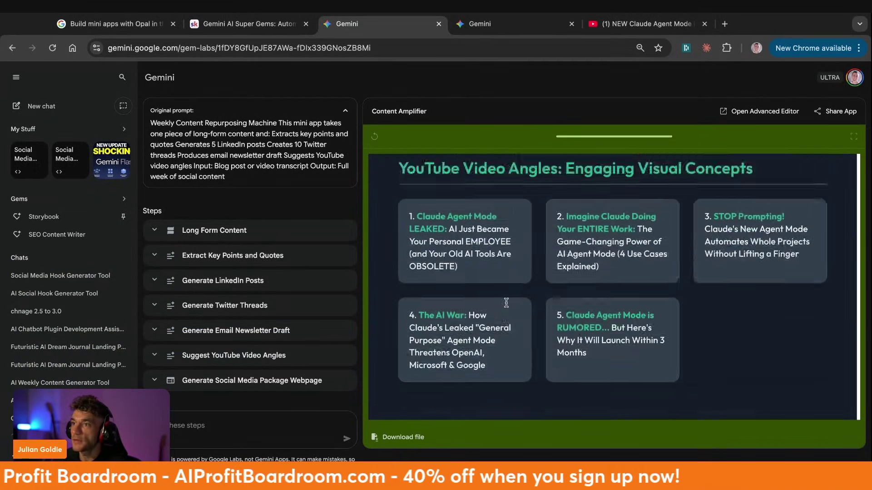
scroll(506, 303, "up", 2)
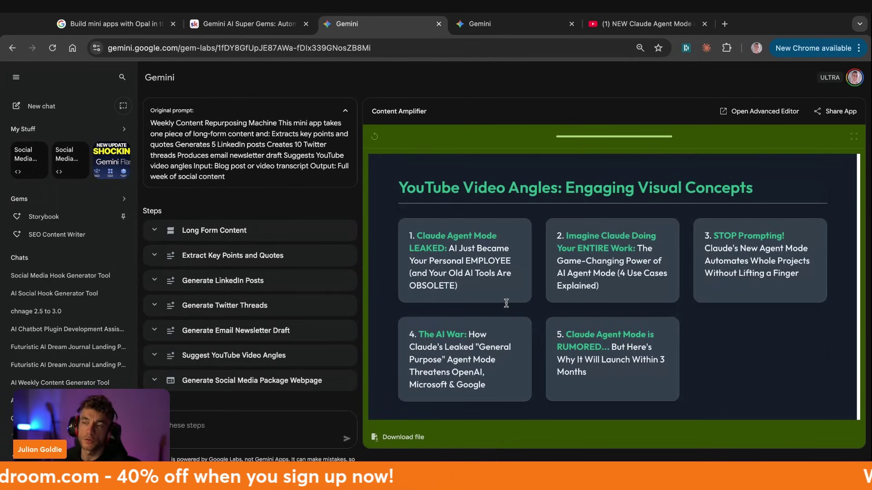
scroll(506, 303, "up", 8)
scroll(525, 359, "down", 9)
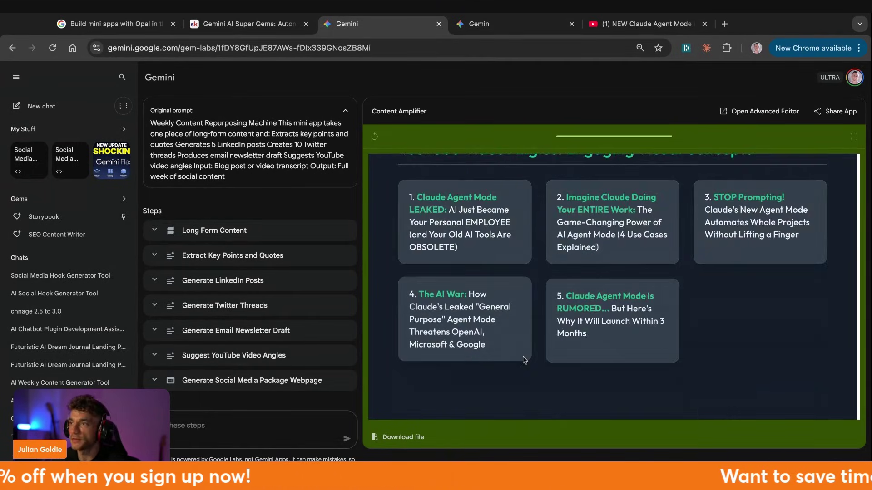
scroll(491, 303, "up", 3)
left_click_drag(399, 226, 780, 225)
scroll(430, 233, "down", 1)
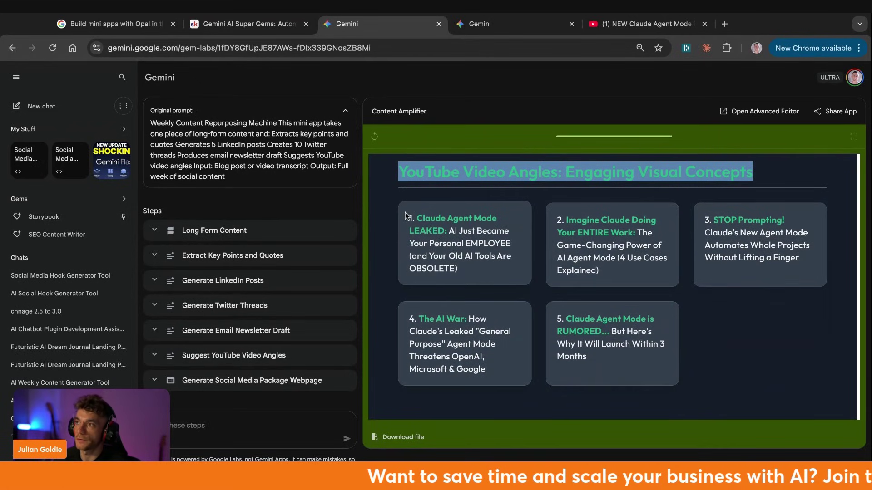
Step: Read each suggested YouTube video angle and look back over the newsletter and Twitter thread sections
left_click_drag(406, 212, 457, 270)
left_click_drag(555, 213, 598, 270)
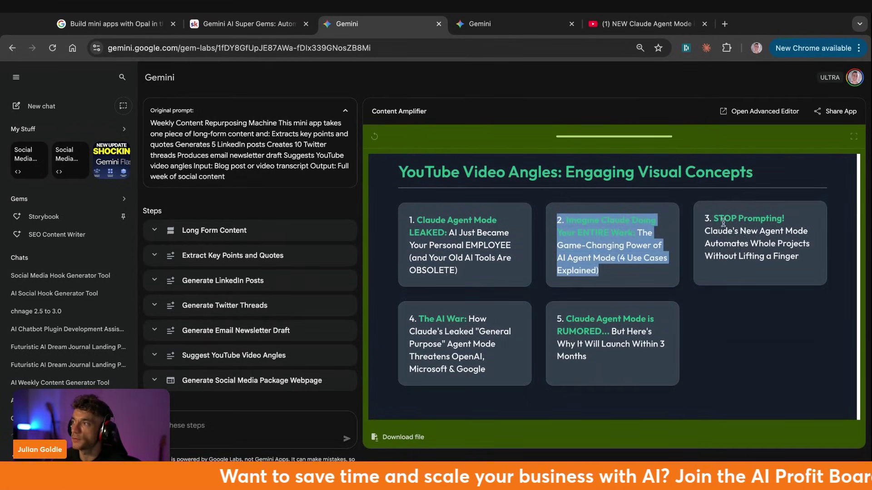
left_click_drag(699, 216, 798, 257)
left_click_drag(399, 311, 479, 344)
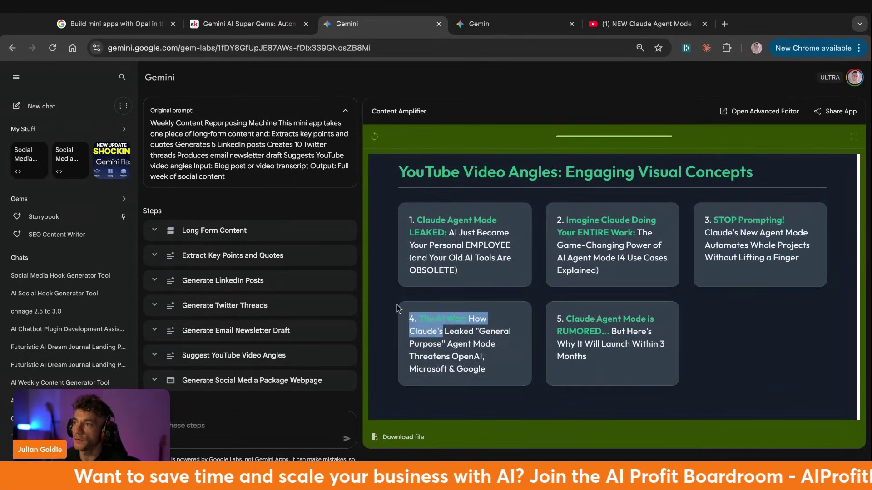
triple_click(583, 336)
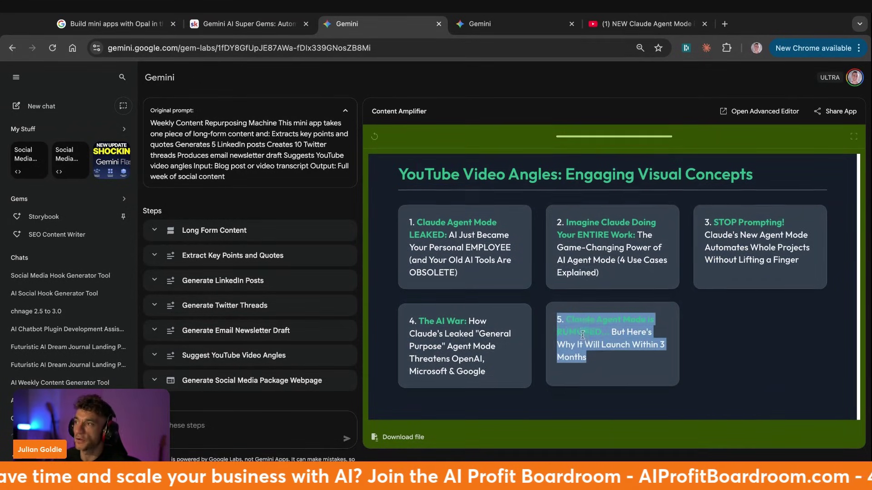
scroll(583, 335, "up", 10)
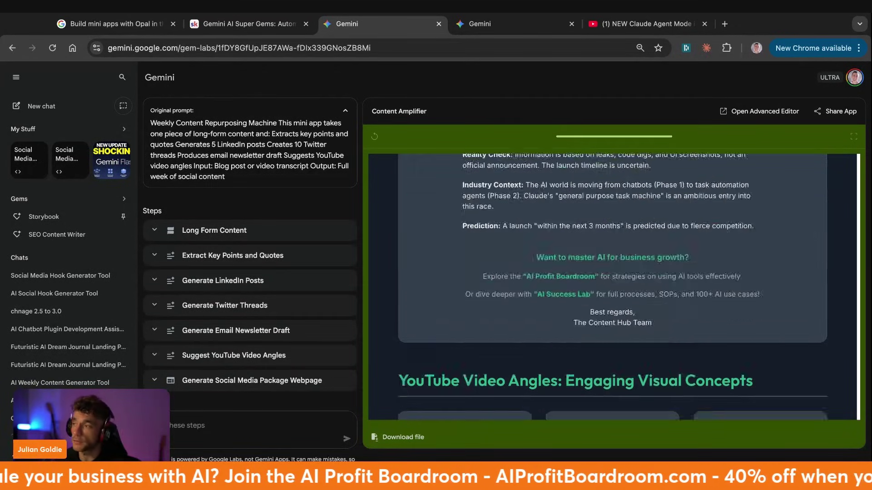
scroll(558, 366, "up", 5)
scroll(558, 366, "down", 10)
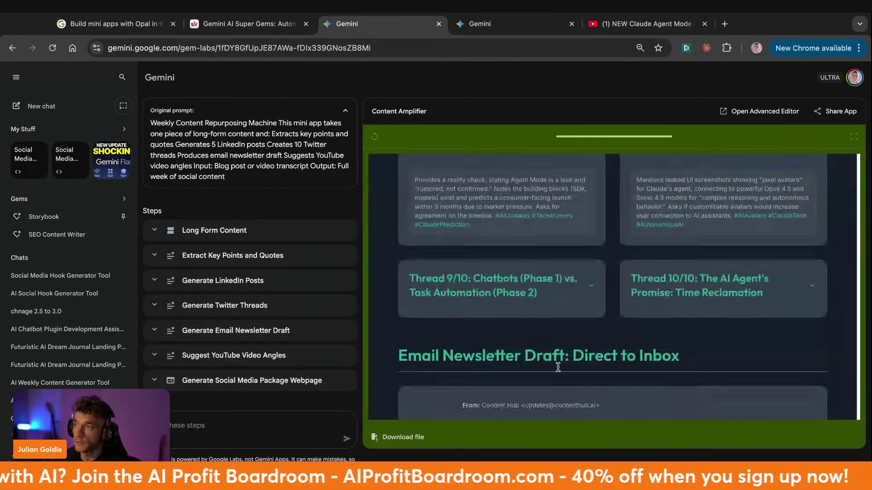
Step: Examine the numbered YouTube video angle cards in Content Amplifier's output, then look back over the page from its title to the LinkedIn posts
scroll(558, 366, "down", 10)
left_click(415, 190)
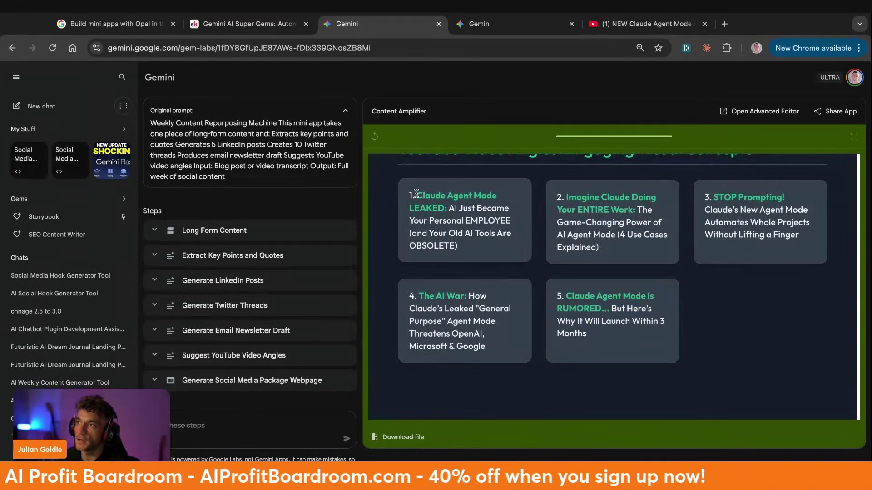
left_click_drag(415, 190, 463, 244)
left_click_drag(547, 184, 463, 286)
scroll(463, 288, "up", 5)
scroll(464, 285, "up", 10)
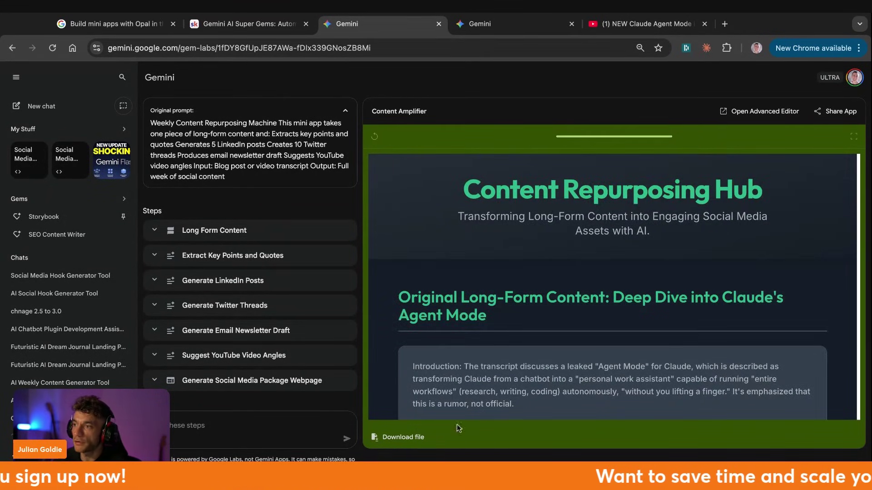
scroll(533, 362, "down", 8)
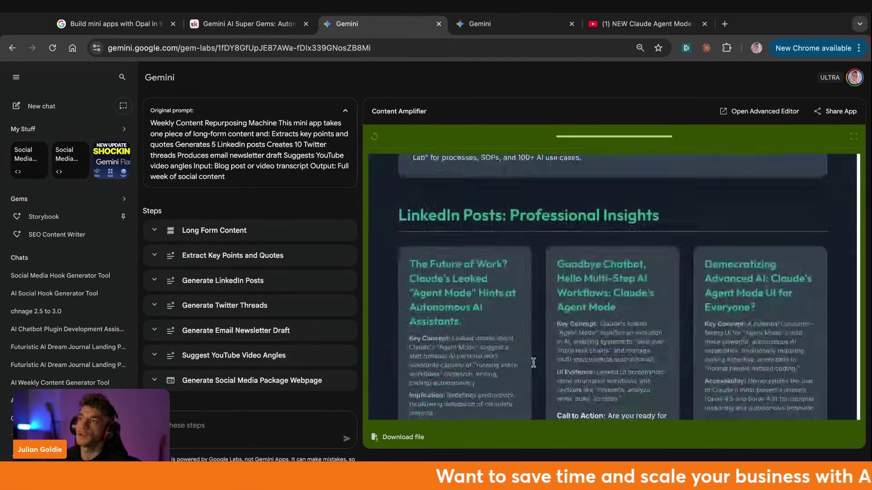
scroll(534, 362, "up", 8)
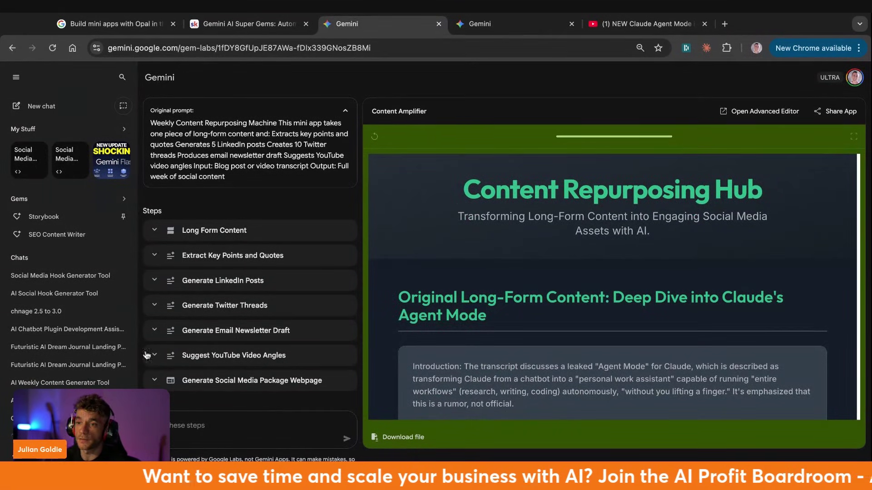
Step: Bring up the Transcript to SOP app and read its Comprehensive Guide & SOP from the introduction through the procedure section
left_click(479, 23)
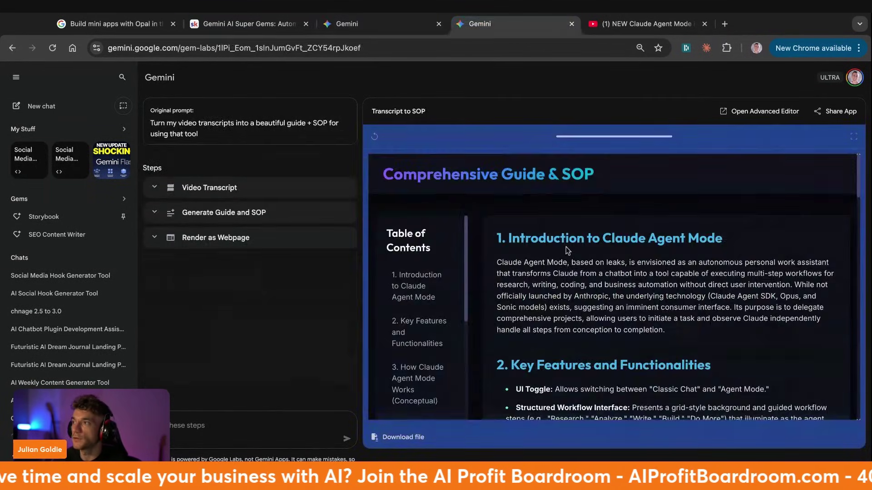
left_click_drag(498, 174, 594, 175)
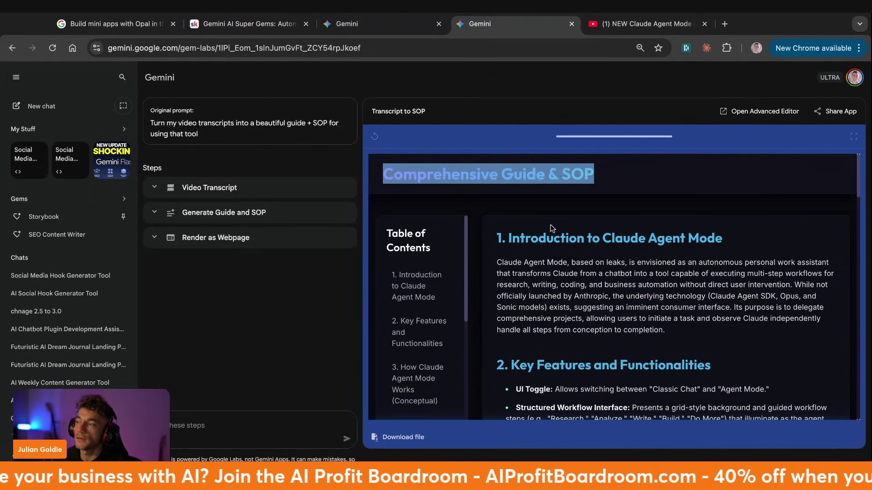
left_click_drag(498, 229, 665, 330)
left_click(475, 219)
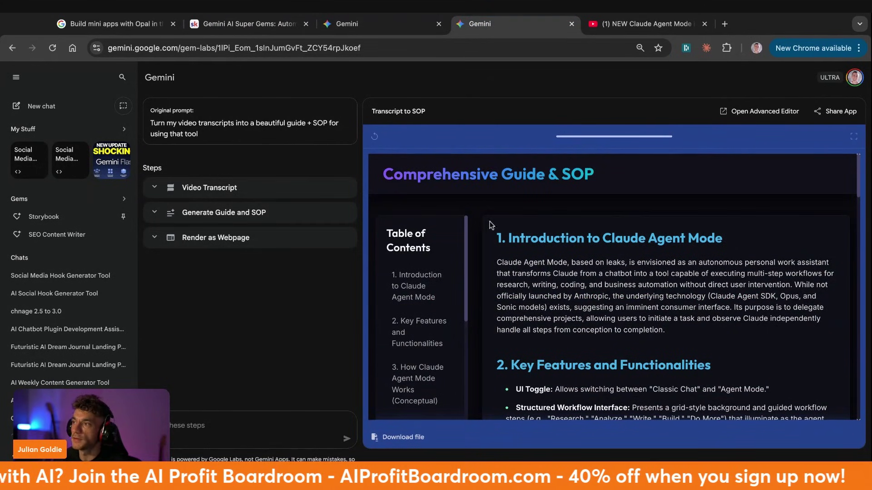
left_click_drag(488, 226, 699, 329)
scroll(701, 333, "down", 15)
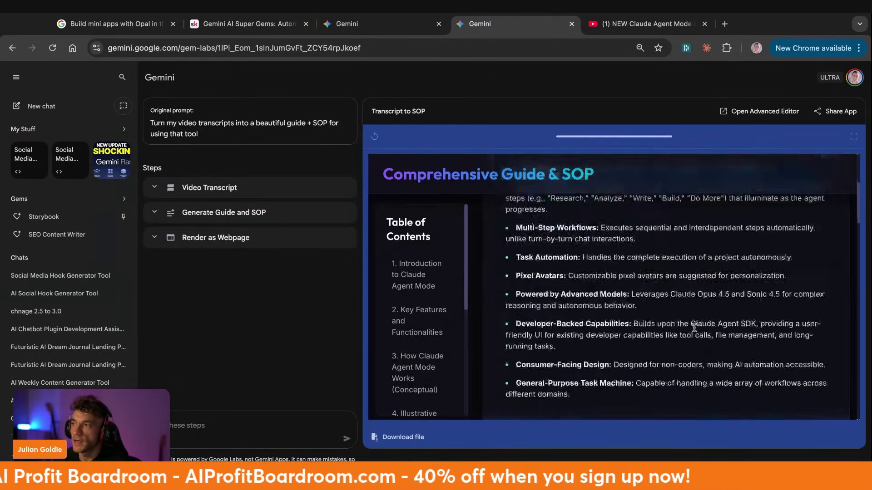
scroll(694, 328, "down", 10)
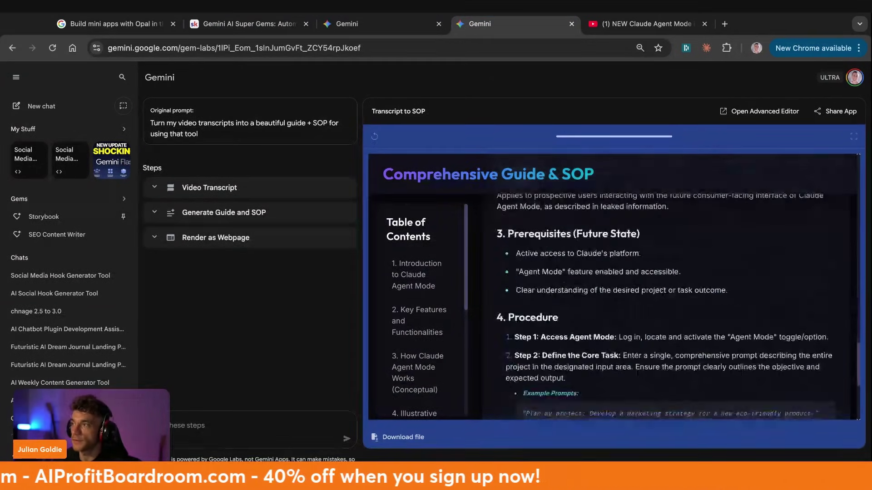
scroll(683, 329, "up", 6)
scroll(683, 329, "up", 5)
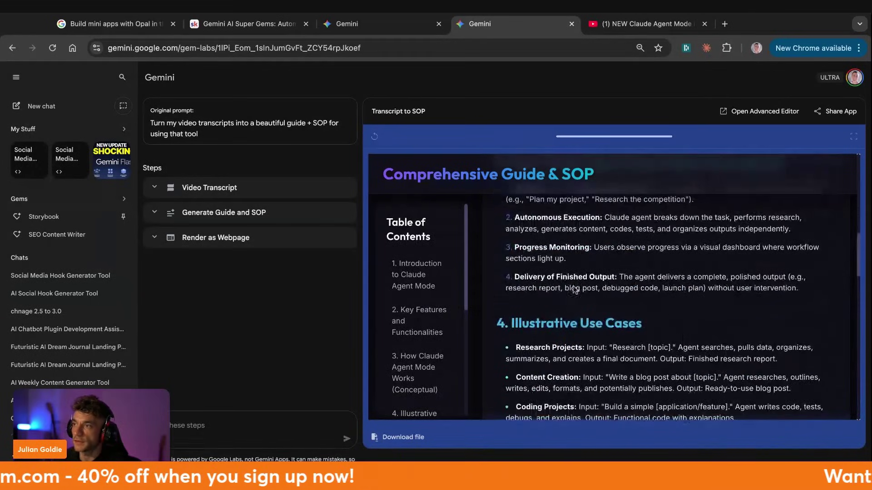
Step: Look through the guide's table of contents down to the Standard Operating Procedure entry and return to the introduction
left_click(418, 274)
left_click(532, 333)
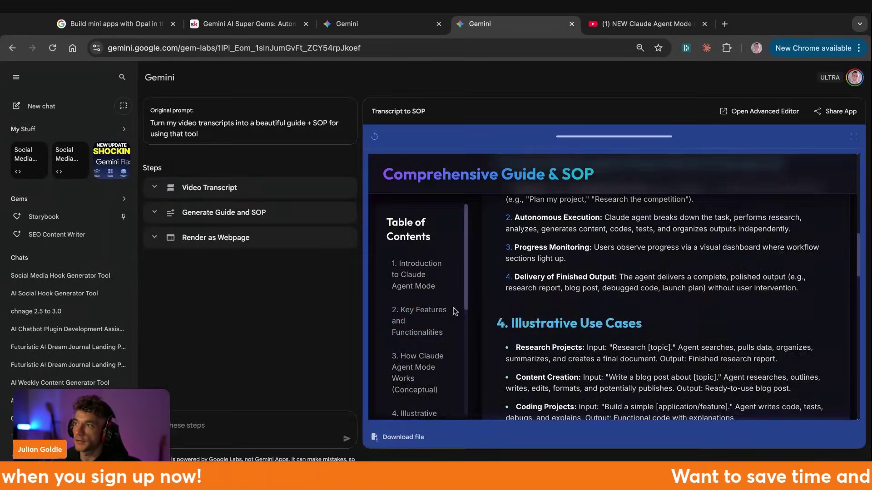
left_click(422, 322)
left_click(538, 333)
scroll(434, 340, "down", 4)
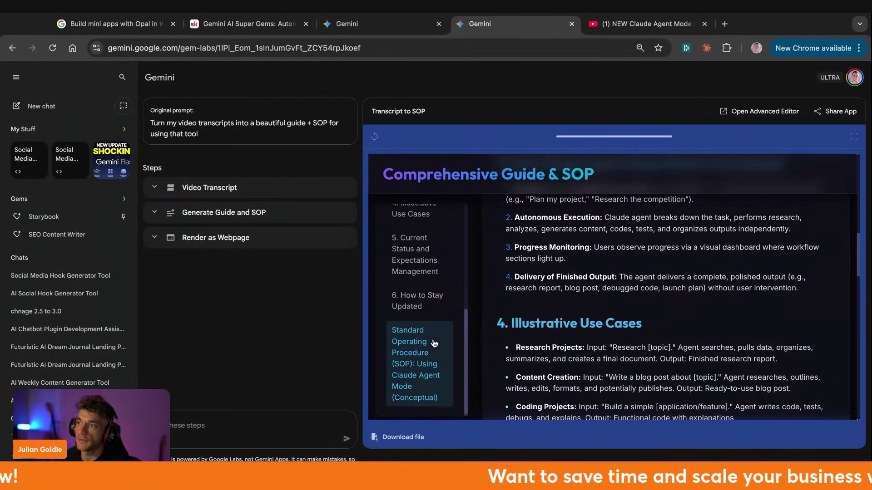
scroll(433, 323, "up", 4)
scroll(432, 324, "up", 8)
scroll(424, 318, "down", 3)
scroll(441, 227, "up", 3)
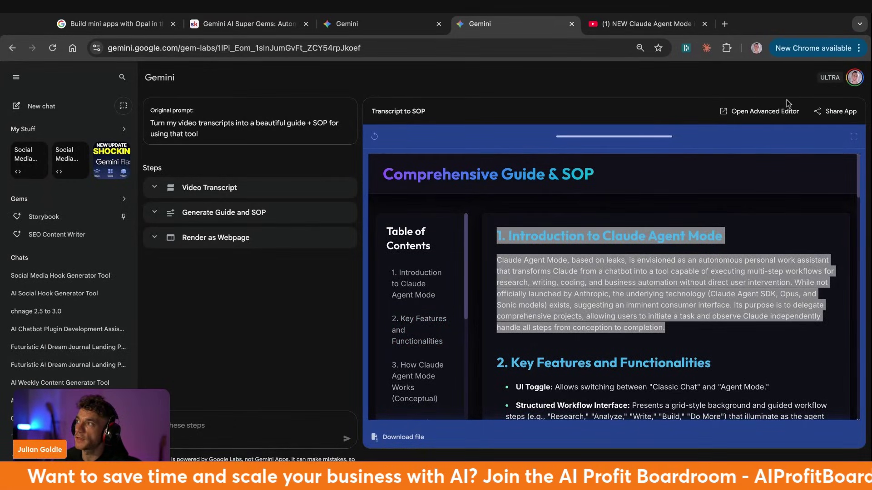
Step: Open Transcript to SOP in Opal's advanced editor, check the editor page and return to the Gemini app
left_click(766, 111)
left_click(510, 23)
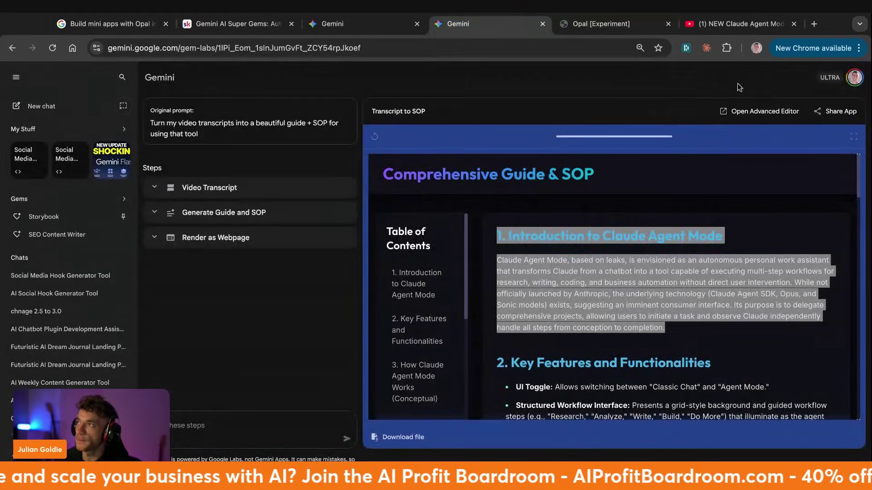
left_click(599, 25)
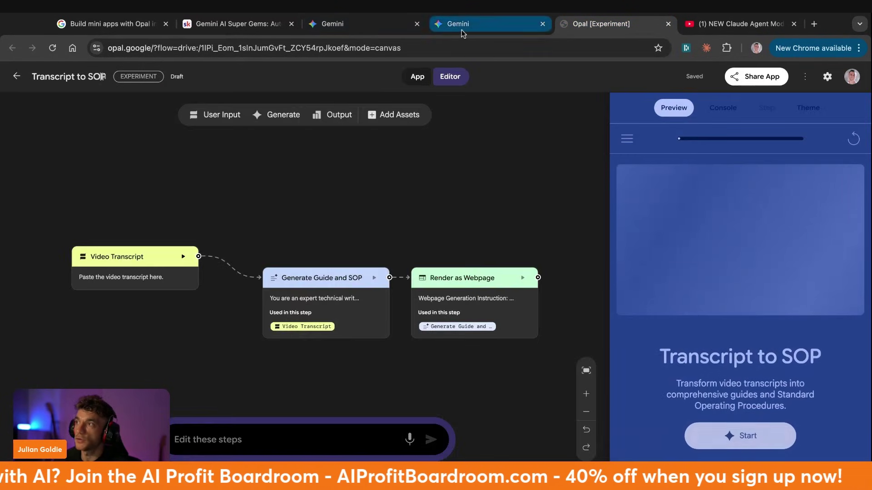
left_click(459, 24)
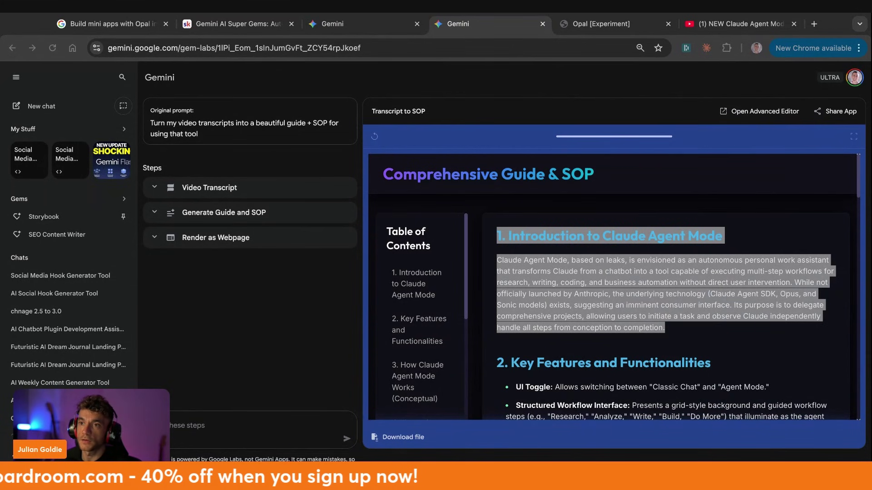
Step: Switch to the Skool lesson on Gemini AI Super Gems and look through its mini app examples, Triple Stack Foundation and wrong beliefs
left_click(238, 24)
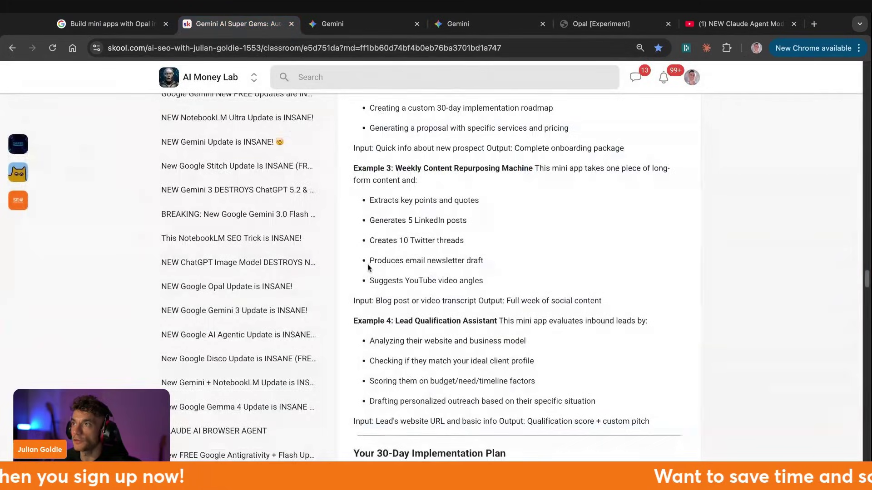
scroll(397, 284, "down", 8)
scroll(398, 283, "up", 10)
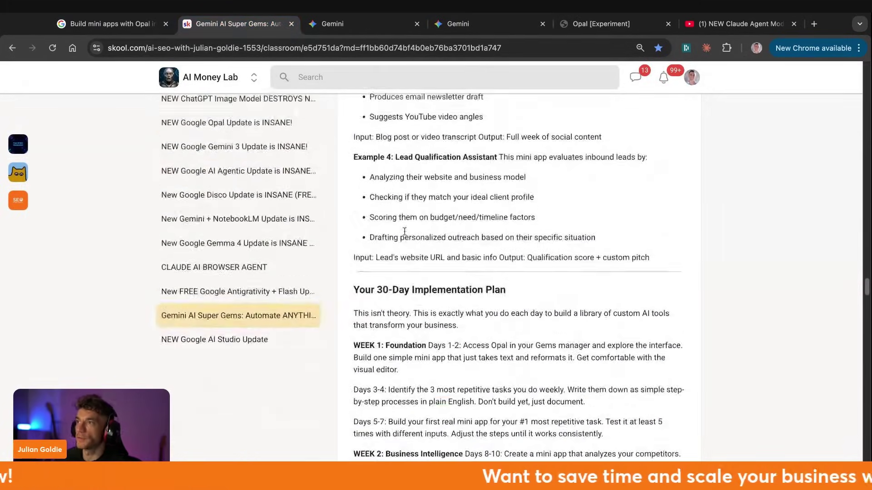
scroll(446, 254, "up", 15)
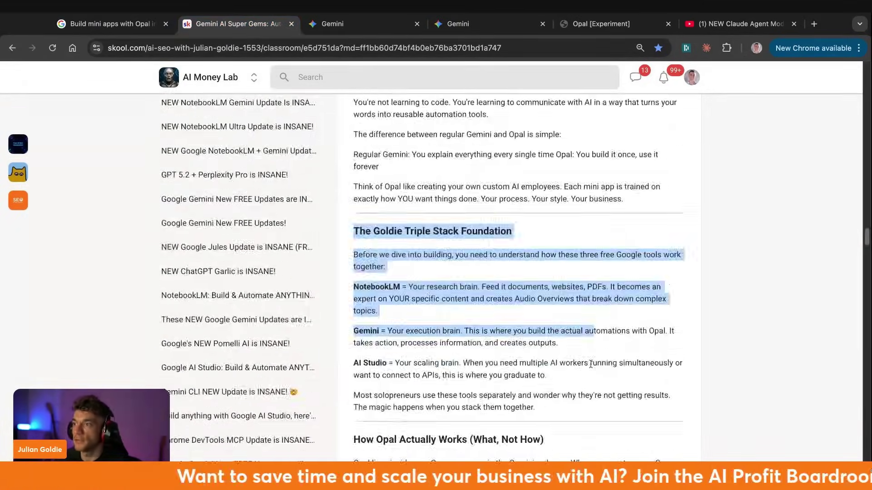
scroll(396, 372, "down", 12)
scroll(395, 371, "down", 8)
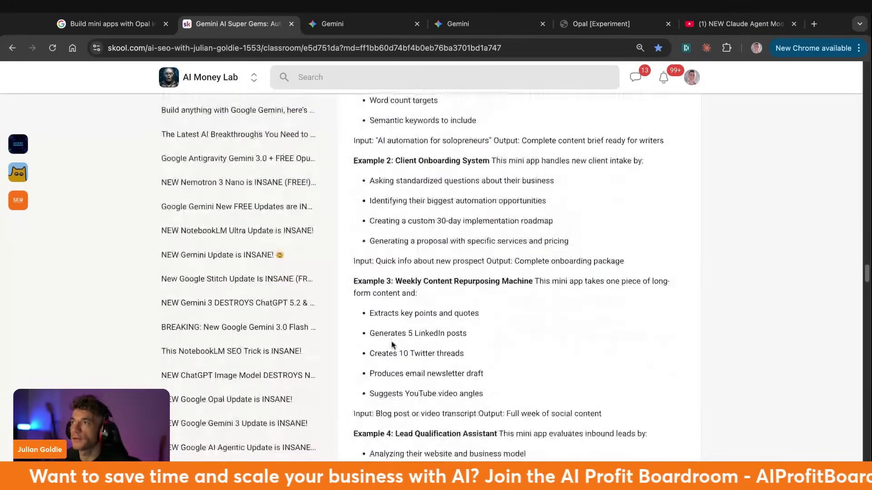
scroll(381, 162, "up", 2)
left_click_drag(362, 140, 619, 390)
scroll(619, 389, "up", 20)
scroll(608, 385, "up", 16)
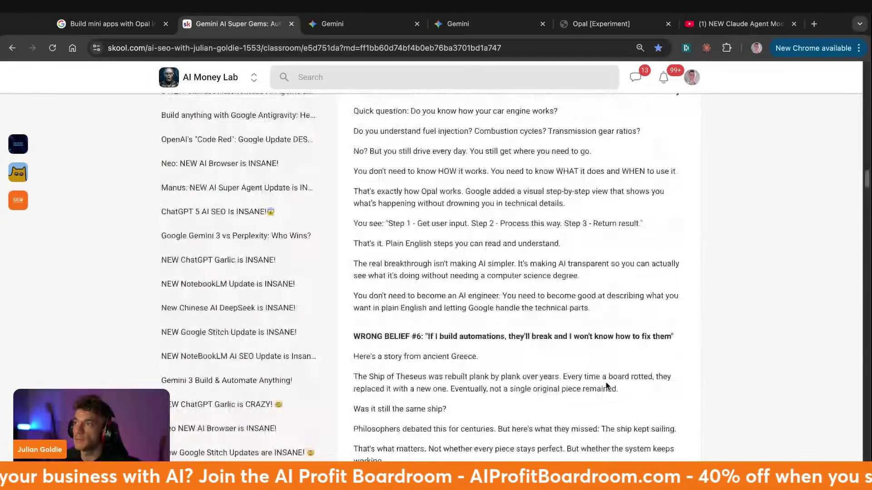
scroll(454, 272, "down", 5)
scroll(430, 224, "up", 1)
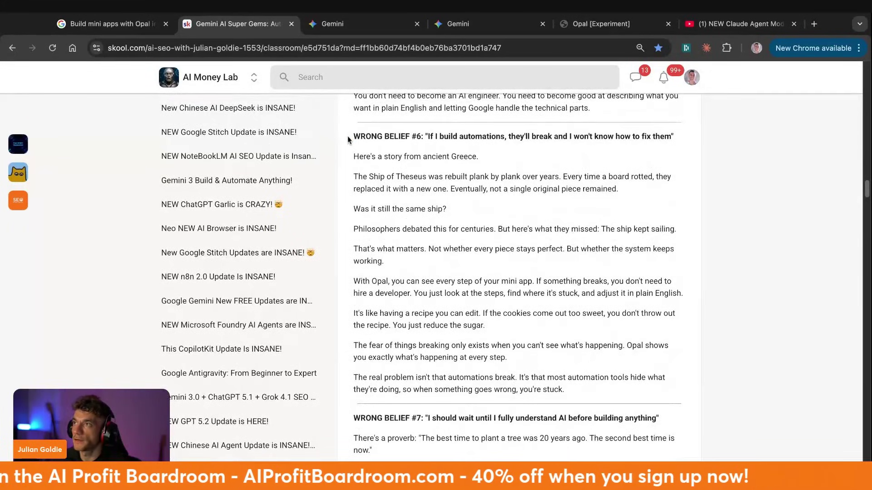
Step: Enlarge the lesson page and highlight the WRONG BELIEF #6 heading about automations breaking to read it
left_click_drag(348, 140, 671, 136)
key("super+equal")
left_click(683, 186)
triple_click(332, 158)
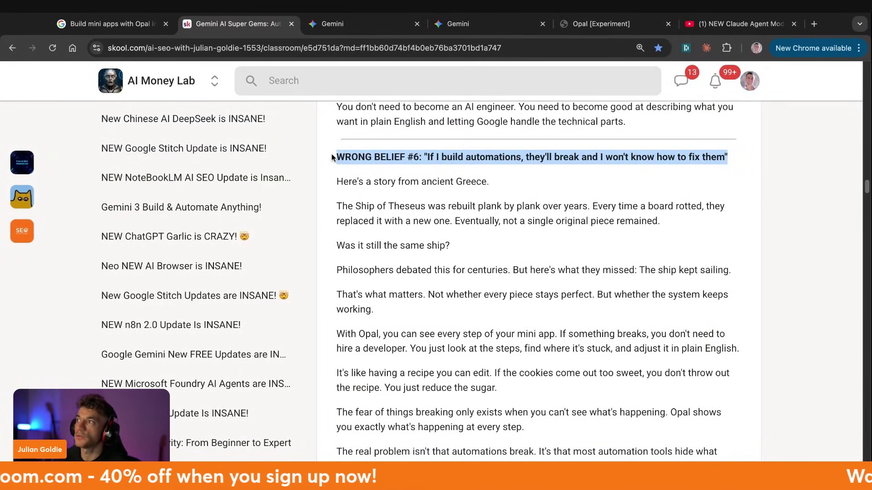
left_click(399, 218)
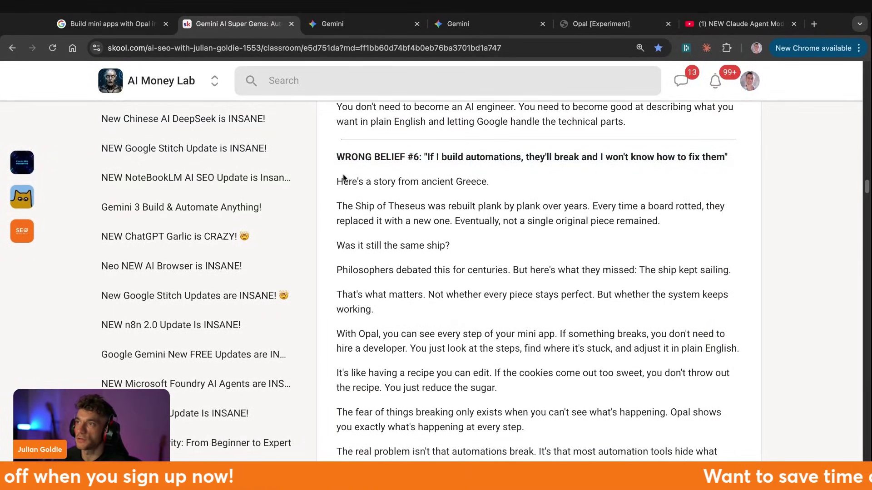
Step: Highlight and read the Ship of Theseus story passages through to the sentence on seeing every step of a mini app with Opal
left_click_drag(336, 206, 659, 222)
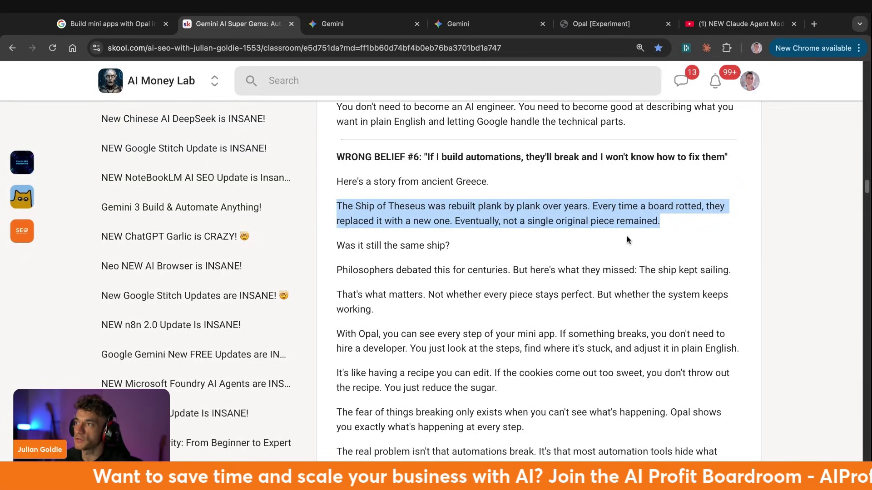
triple_click(359, 255)
scroll(403, 292, "down", 2)
left_click_drag(337, 203, 730, 202)
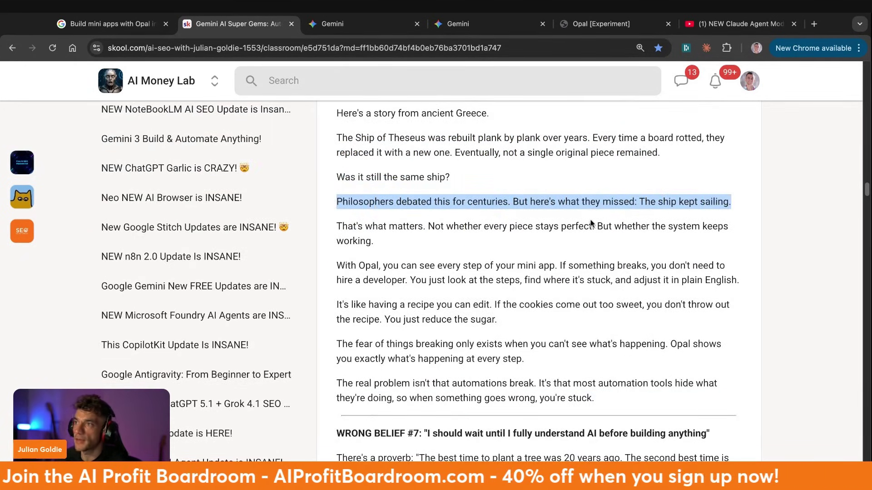
left_click_drag(408, 227, 374, 241)
left_click(357, 290)
left_click_drag(329, 267, 555, 266)
Step: Check Content Amplifier's steps, then highlight the lesson's sentences on finding where a mini app is stuck and adjusting it in plain English
left_click(408, 24)
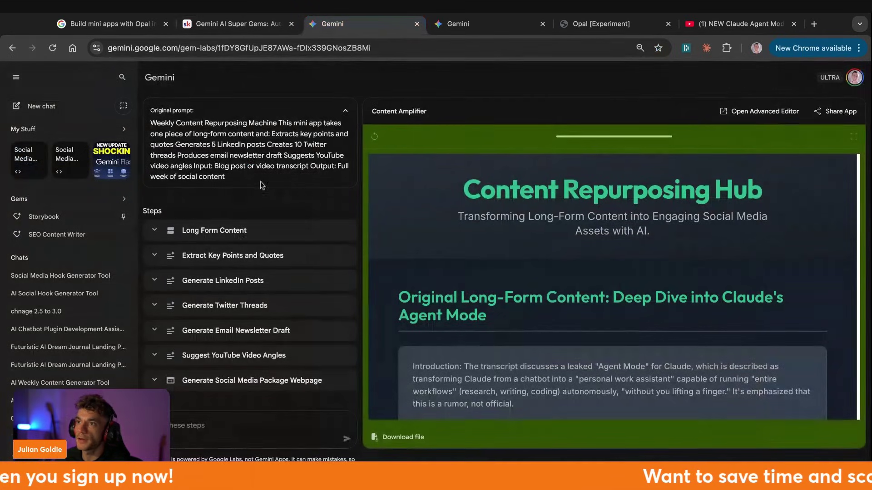
left_click(219, 28)
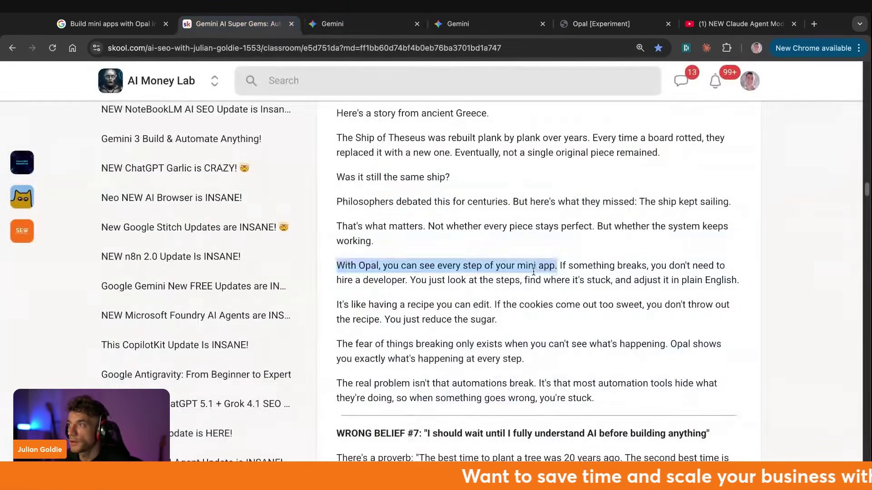
left_click(537, 267)
left_click_drag(559, 266, 631, 266)
key("shift+Right")
key("shift+Right")
key("shift+Right")
key("shift+Right")
key("shift+Right")
key("shift+Right")
key("shift+Right")
key("shift+Right")
key("shift+Right")
key("shift+Right")
key("shift+Right")
key("shift+Right")
key("shift+Right")
key("shift+Right")
key("shift+Right")
key("shift+Right")
key("shift+Right")
key("shift+Right")
key("shift+Right")
key("shift+Right")
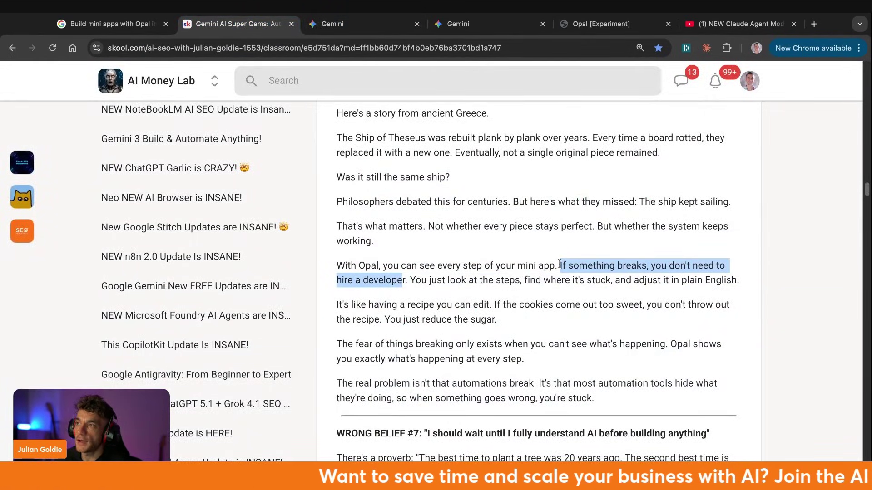
key("shift+Right")
key("shift+Right")
key("shift+Right")
key("shift+Right")
key("shift+Right")
key("shift+Right")
key("shift+Right")
key("shift+Right")
key("shift+Right")
key("shift+Right")
key("shift+Right")
key("shift+Right")
key("shift+Right")
key("shift+Right")
key("shift+Right")
key("shift+Right")
key("shift+Right")
key("shift+Right")
key("shift+Right")
key("shift+Right")
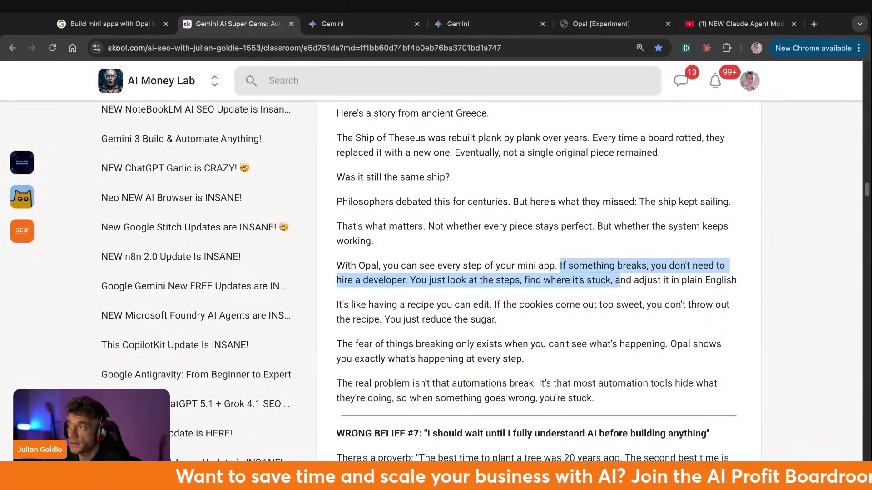
key("shift+End")
left_click(361, 23)
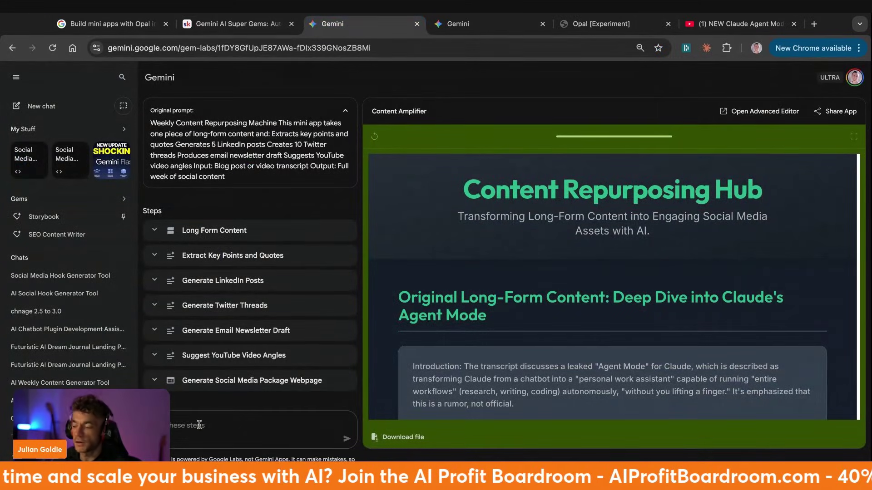
type("asdfjlksadfjlsadls")
key("super+a")
key("BackSpace")
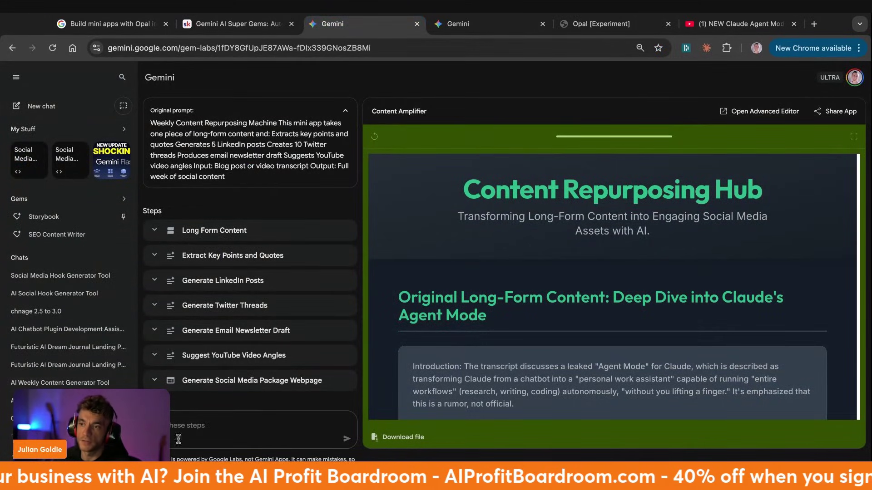
Step: Return to the lesson and highlight the editable recipe comparison about cookies coming out too sweet to read it
left_click(200, 24)
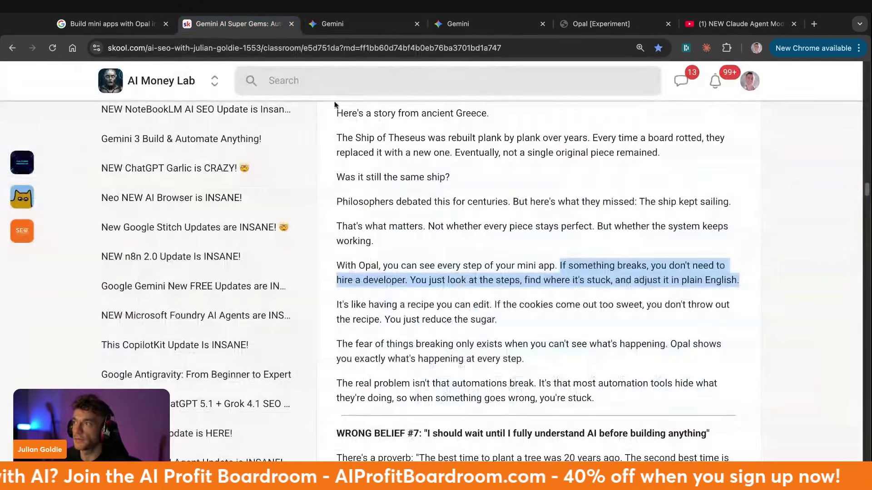
left_click(391, 296)
mouse_move(336, 308)
left_mouse_down()
mouse_move(638, 306)
mouse_move(379, 320)
left_mouse_up()
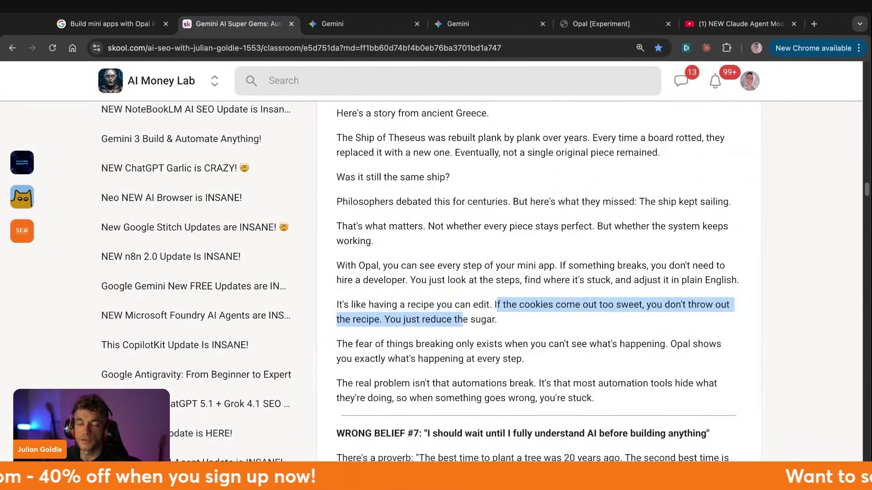
left_click(483, 336)
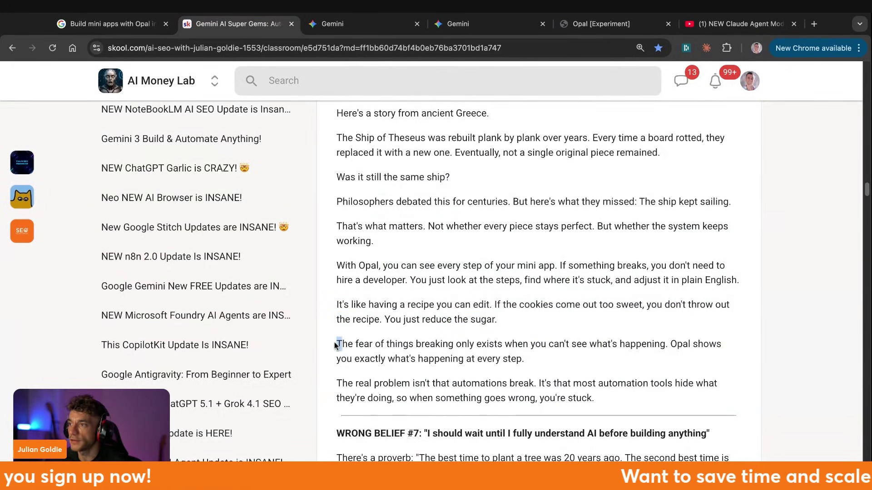
Step: Highlight the lesson's passages on the fear of things breaking and on automation tools hiding what they do to read them
left_click_drag(336, 345, 524, 360)
left_click(618, 366)
triple_click(499, 358)
left_click_drag(331, 385, 595, 399)
left_click(589, 411)
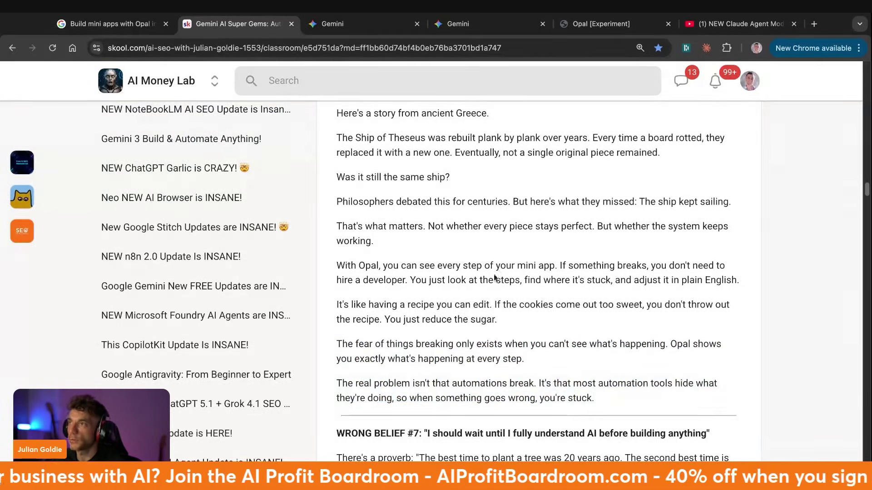
Step: Find The Super Gems Framework in the lesson's guide part and highlight its heading and two introductory paragraphs to read them
scroll(512, 279, "down", 15)
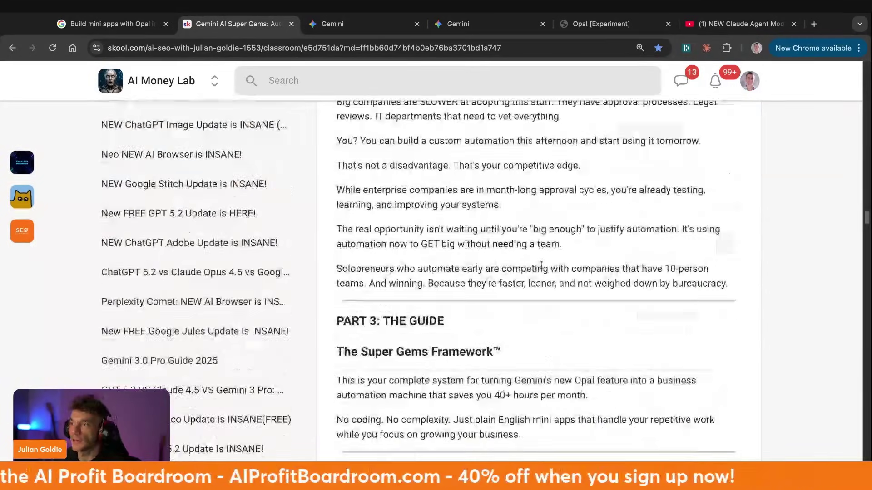
scroll(512, 279, "down", 4)
scroll(448, 288, "up", 6)
scroll(340, 216, "down", 1)
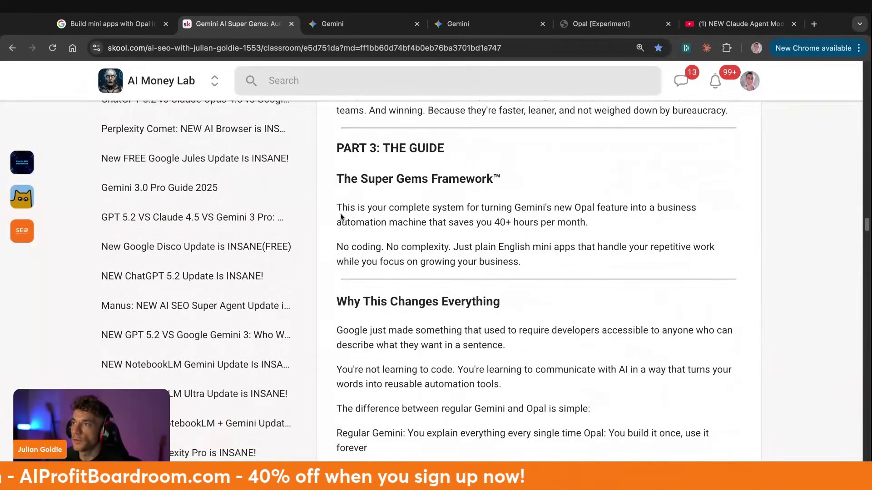
left_click_drag(337, 189, 501, 180)
left_click(357, 209)
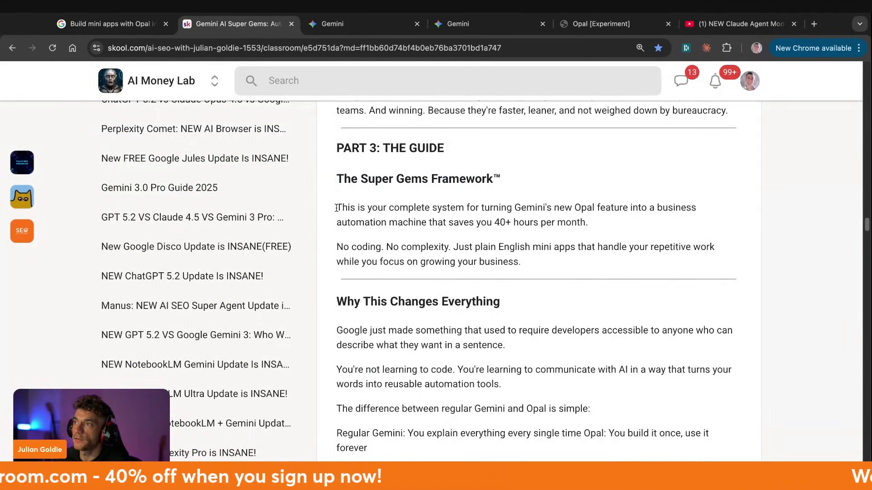
left_click_drag(336, 208, 586, 222)
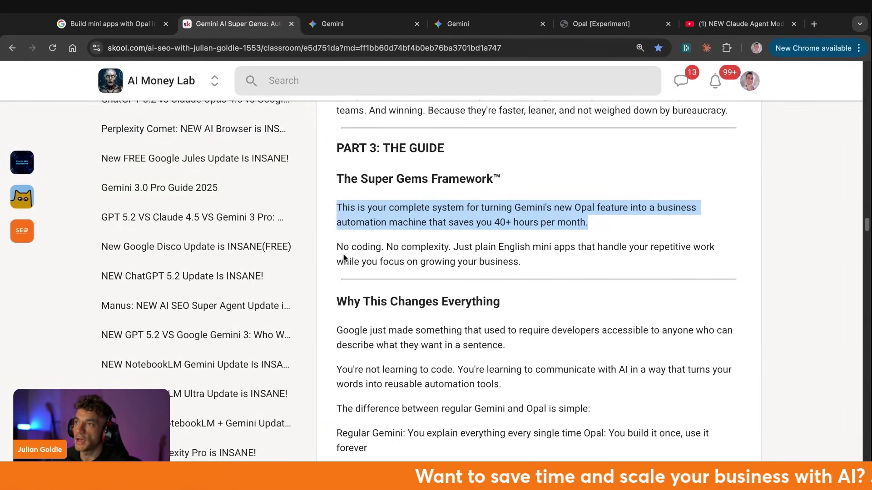
left_click_drag(337, 248, 523, 263)
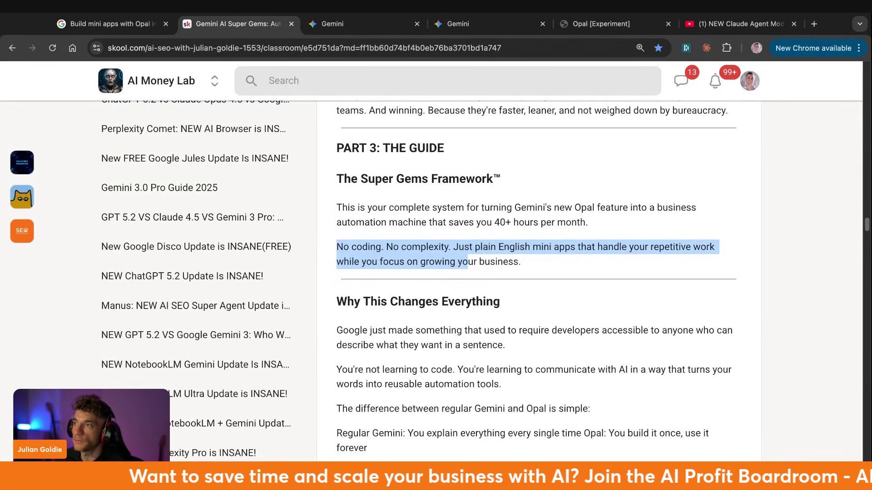
Step: Find the lesson's 30-Day Implementation Plan and highlight its heading
scroll(505, 260, "down", 20)
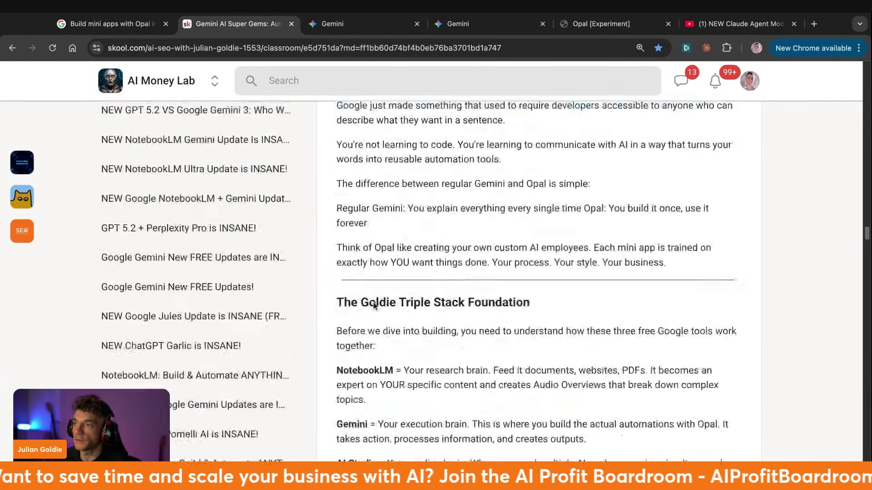
scroll(470, 291, "down", 3)
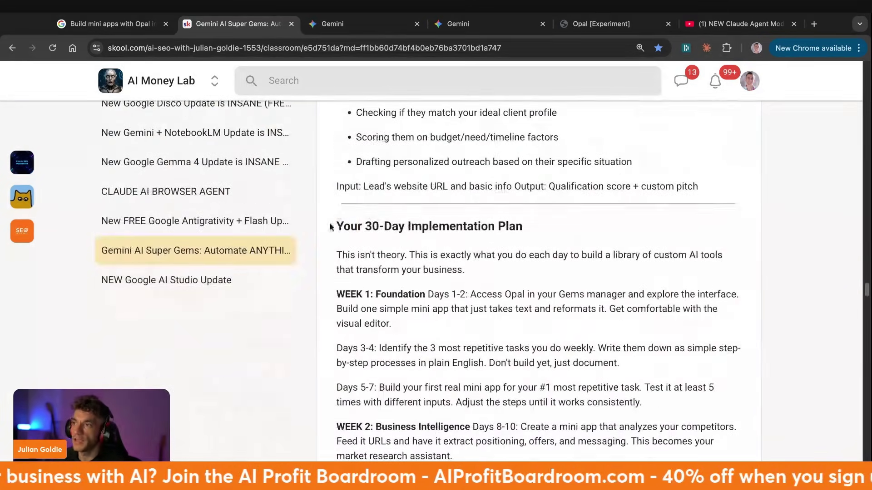
left_click_drag(334, 227, 574, 234)
scroll(552, 253, "down", 1)
scroll(552, 253, "down", 2)
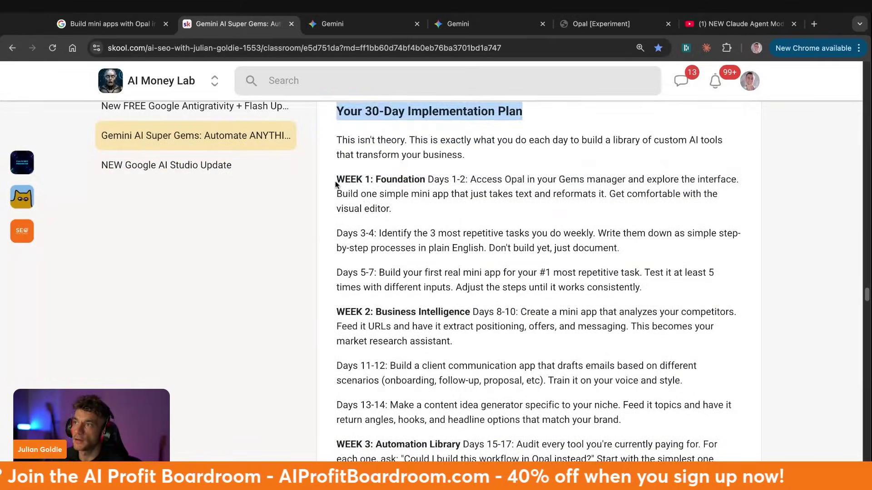
Step: Highlight and read the WEEK 1: Foundation paragraph for Days 1-2, through to the sentence about the visual editor
left_click_drag(336, 184, 643, 291)
left_click(357, 177)
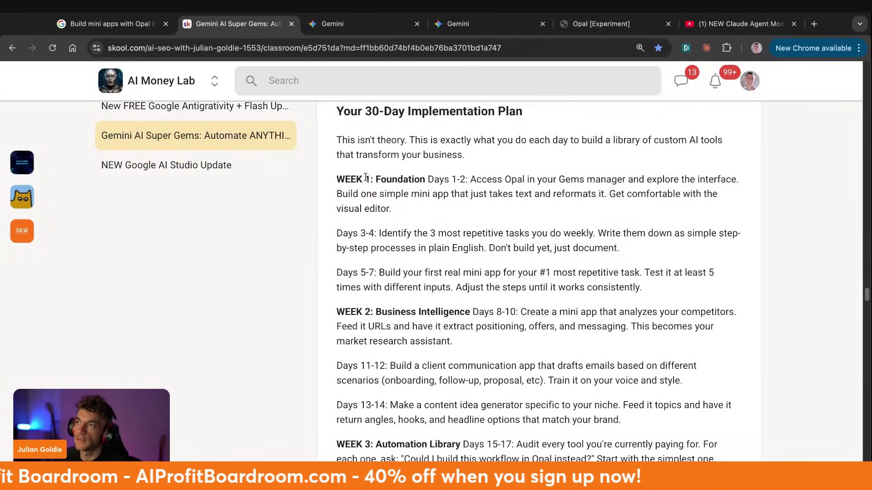
left_click_drag(336, 180, 434, 181)
key("shift+Right")
key("shift+Right")
key("shift+Right")
key("shift+Right")
key("shift+Right")
key("shift+Right")
key("shift+Right")
key("shift+Right")
key("shift+Right")
key("shift+Right")
key("shift+Right")
key("shift+Right")
key("shift+Right")
key("shift+Right")
key("shift+Right")
key("shift+Right")
key("shift+Right")
key("shift+Right")
key("shift+Right")
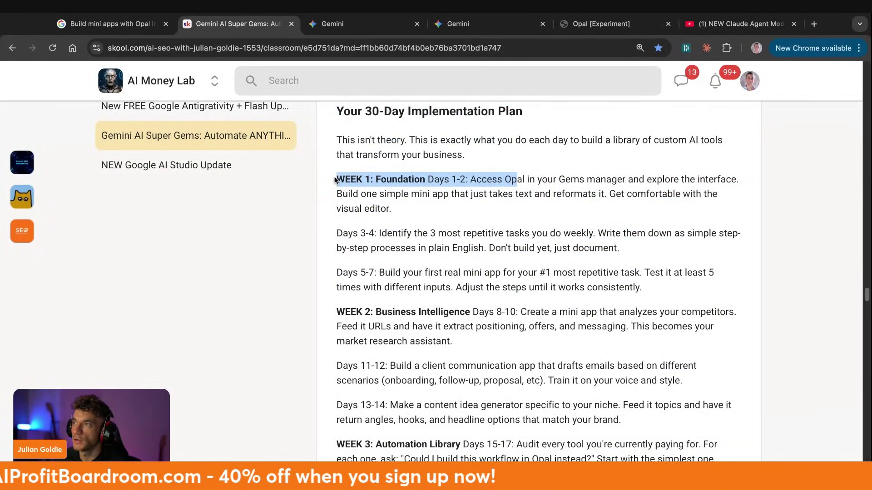
left_click_drag(522, 179, 427, 194)
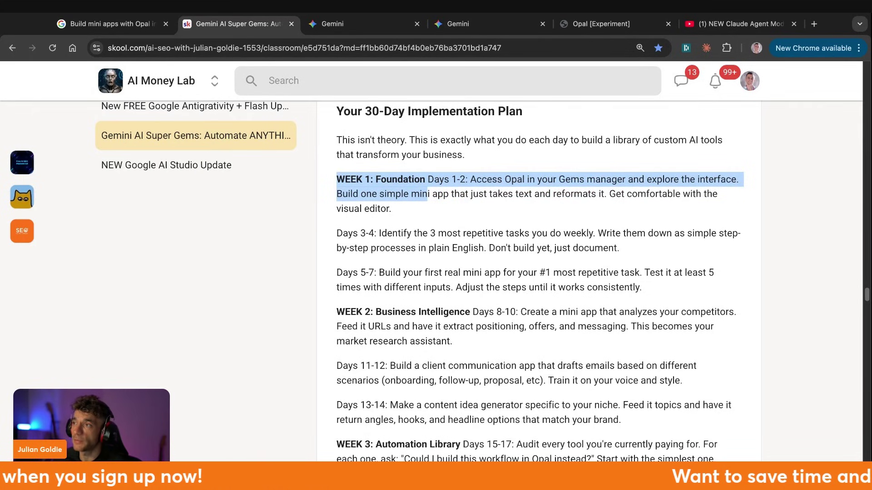
key("shift+Right")
key("shift+Right")
key("shift+Right")
key("shift+Right")
key("shift+Right")
key("shift+Right")
key("shift+Right")
key("shift+Right")
key("shift+Right")
key("shift+Right")
key("shift+Right")
key("shift+Right")
key("shift+Right")
key("shift+Right")
key("shift+Right")
key("shift+Right")
key("shift+Right")
key("shift+Right")
key("shift+Right")
key("shift+Right")
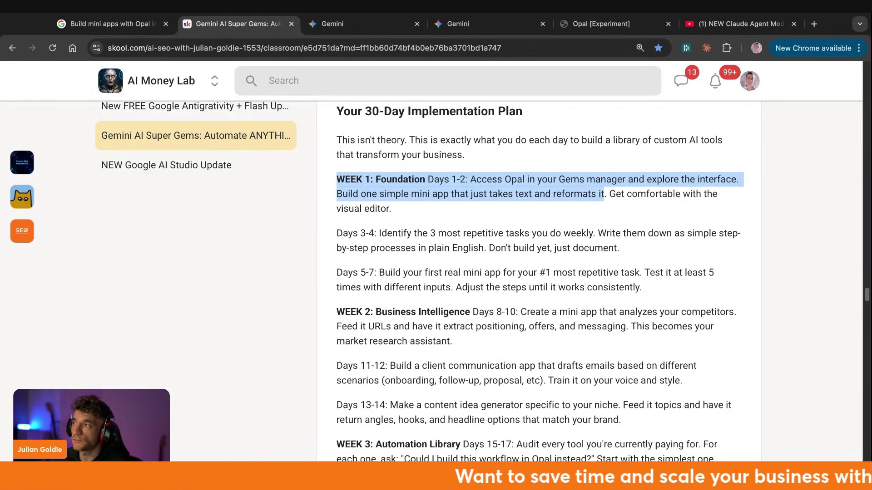
key("shift+Down")
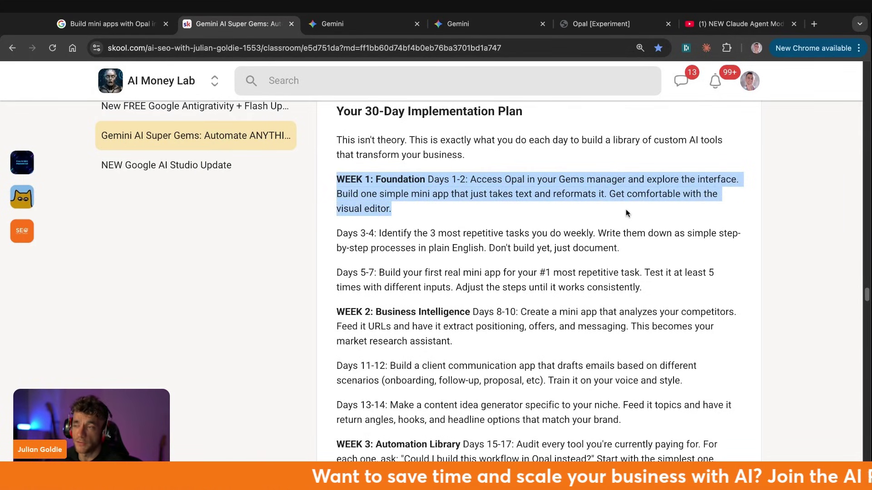
Step: Highlight the Days 3-4 and Days 5-7 paragraphs of Week 1 to read them
triple_click(408, 232)
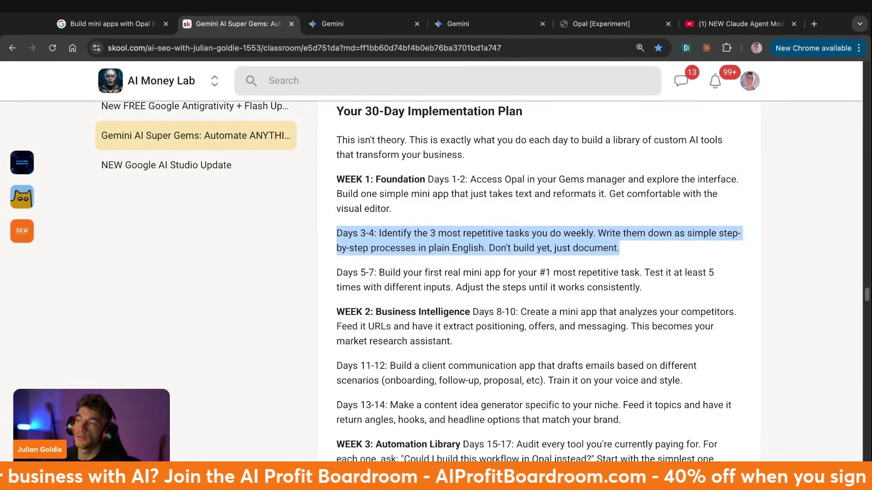
triple_click(483, 274)
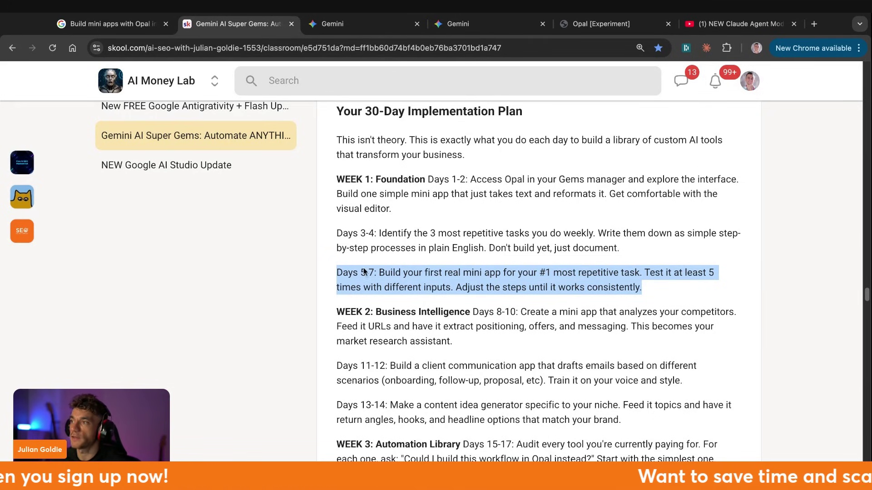
left_click(427, 229)
left_click_drag(328, 118, 679, 286)
Step: Highlight the Week 2 Business Intelligence and Week 3 Automation Library sections of the plan to read them
scroll(652, 295, "down", 3)
left_click_drag(336, 165, 726, 314)
scroll(647, 299, "down", 2)
left_click(391, 228)
triple_click(328, 224)
left_click_drag(329, 226, 708, 344)
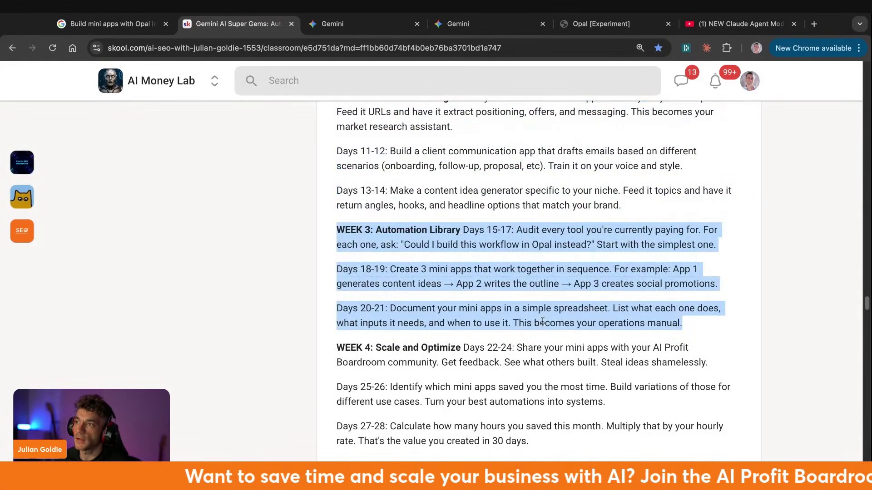
Step: Highlight the WEEK 4: Scale and Optimize paragraph for Days 22-24 on sharing mini apps with the community to read it
scroll(586, 309, "down", 3)
left_click_drag(345, 238, 473, 239)
left_click(553, 233)
left_click_drag(541, 237, 708, 253)
left_click(460, 239)
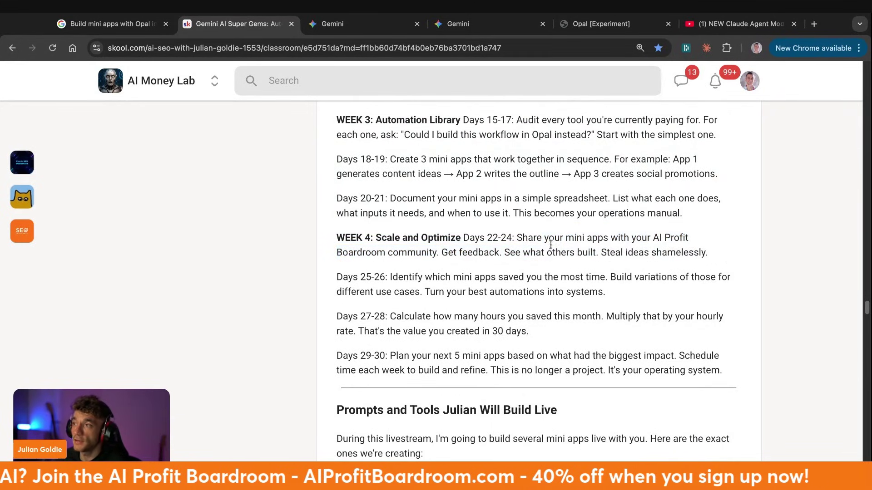
left_click_drag(335, 235, 749, 259)
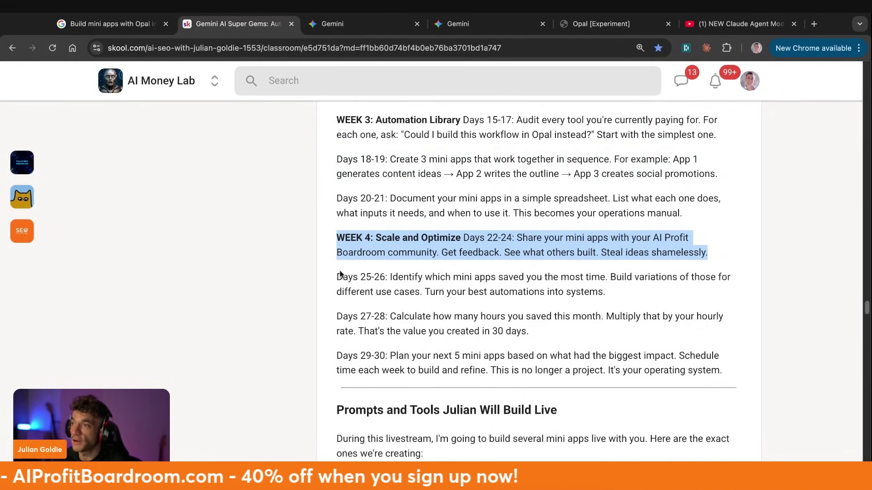
Step: Highlight the Days 25-26 paragraph on finding which mini apps saved the most time to read it
left_click_drag(330, 275, 513, 277)
key("shift+Right")
key("shift+Right")
key("shift+Right")
key("shift+Right")
key("shift+Right")
key("shift+Right")
key("shift+Right")
key("shift+Right")
key("shift+Right")
key("shift+Right")
key("shift+Right")
key("shift+Right")
key("shift+Right")
key("shift+Right")
key("shift+Right")
key("shift+Right")
key("shift+Right")
key("shift+Right")
key("shift+Right")
key("shift+Right")
mouse_move(609, 277)
left_mouse_down()
mouse_move(420, 292)
mouse_move(611, 292)
left_mouse_up()
left_click(534, 292)
triple_click(534, 291)
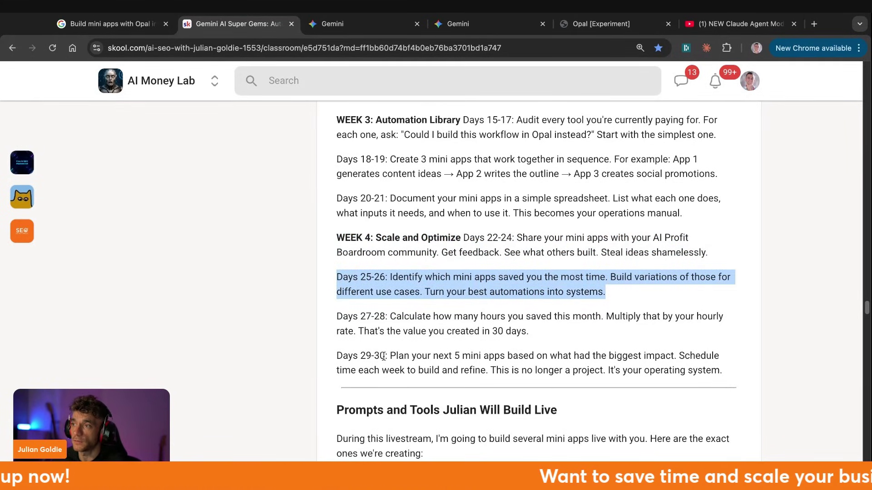
Step: Look back over the 30-day plan and highlight its Days 29-30 paragraph on planning the next 5 mini apps
left_click(339, 356)
key("shift+Right")
key("shift+Right")
key("shift+Right")
key("shift+Right")
key("shift+Right")
key("shift+Right")
key("shift+Right")
key("shift+Right")
key("shift+Right")
key("shift+Right")
key("shift+Right")
key("shift+Right")
key("shift+Right")
key("shift+Right")
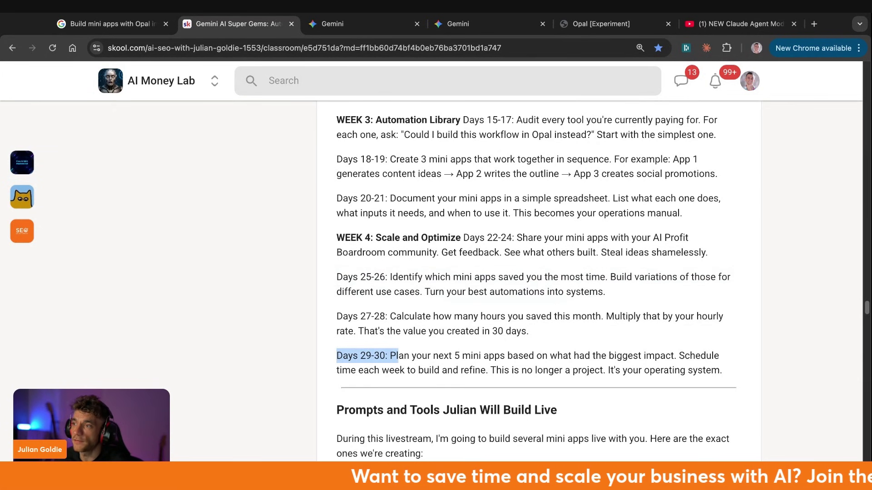
scroll(448, 218, "up", 10)
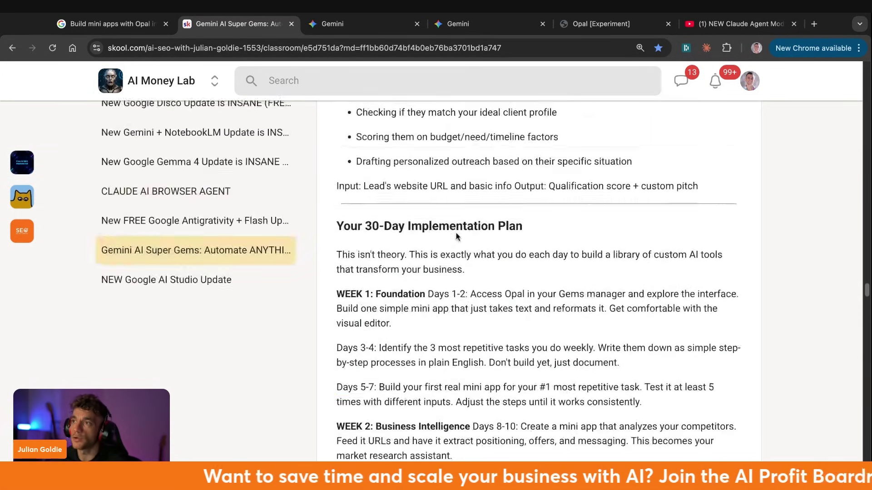
scroll(472, 259, "down", 9)
scroll(488, 293, "down", 1)
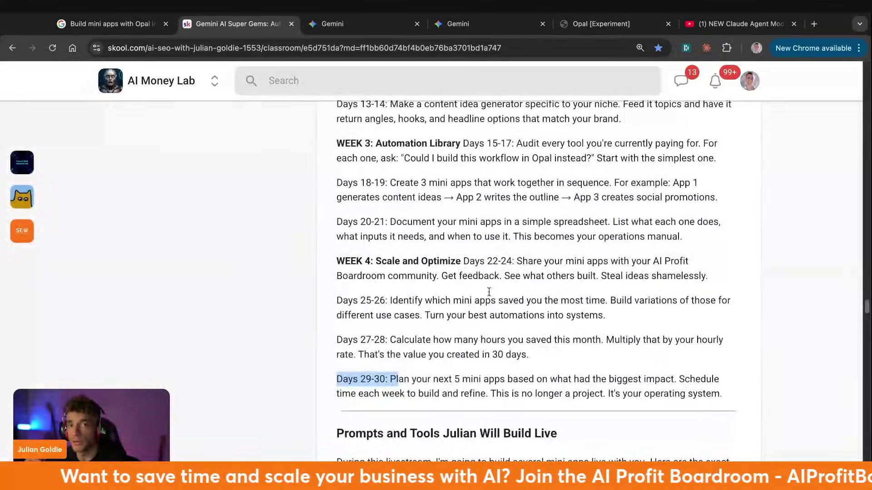
left_click(336, 402)
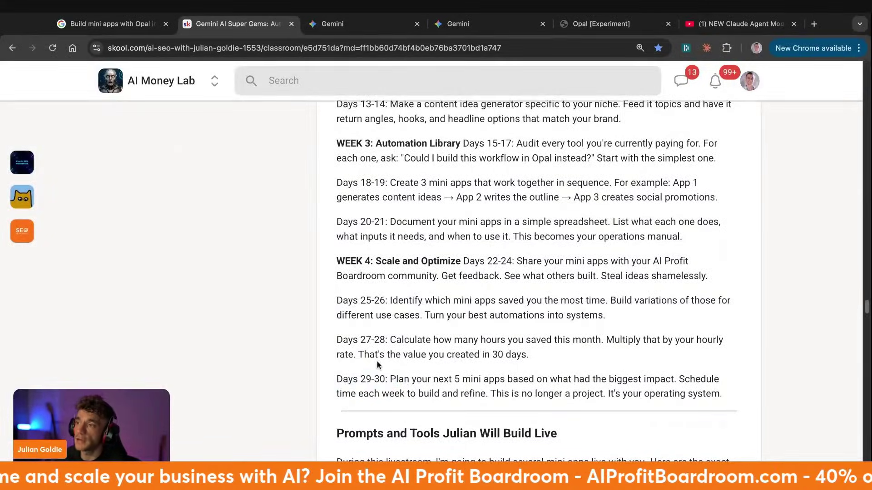
left_click_drag(339, 379, 712, 394)
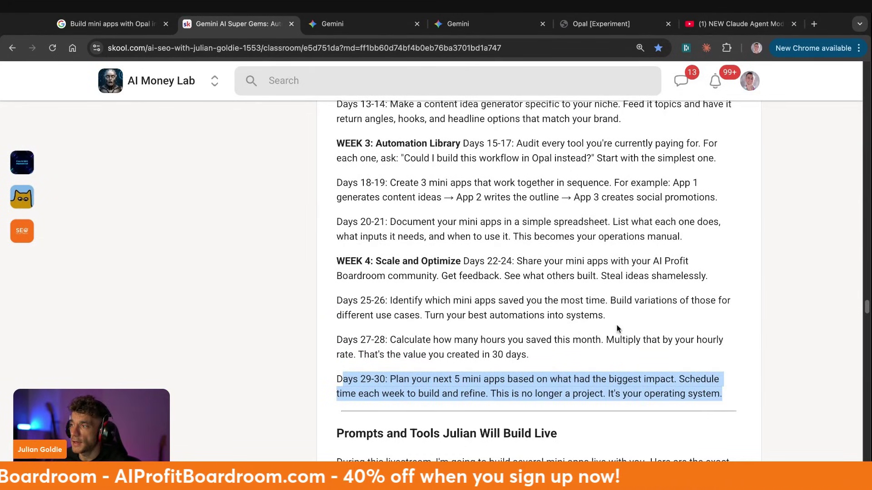
Step: Open the Google Docs testimonials document linked under How This Works for Other People and switch to it
scroll(616, 327, "down", 15)
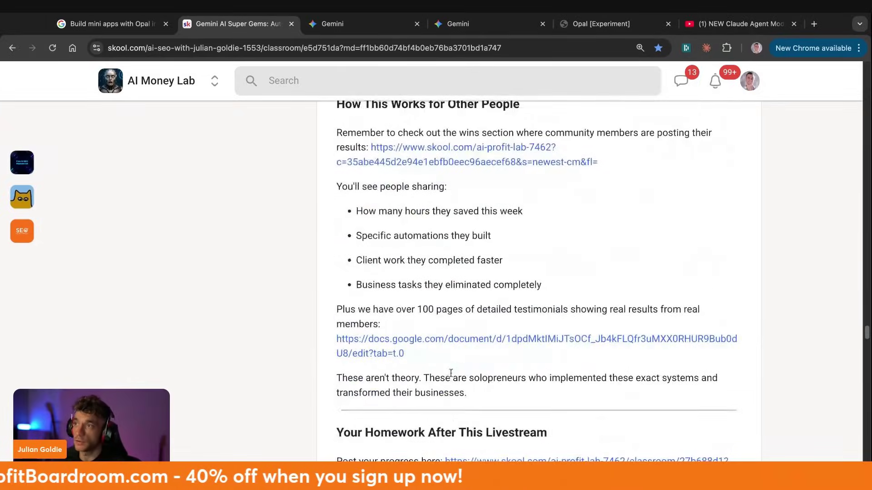
scroll(452, 373, "down", 2)
scroll(452, 373, "up", 8)
left_click(431, 342, "super")
scroll(433, 338, "down", 2)
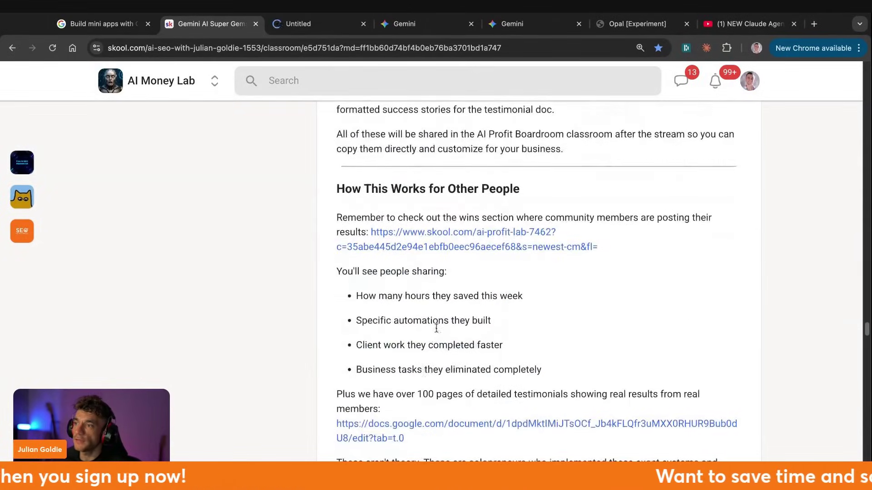
left_click(276, 24)
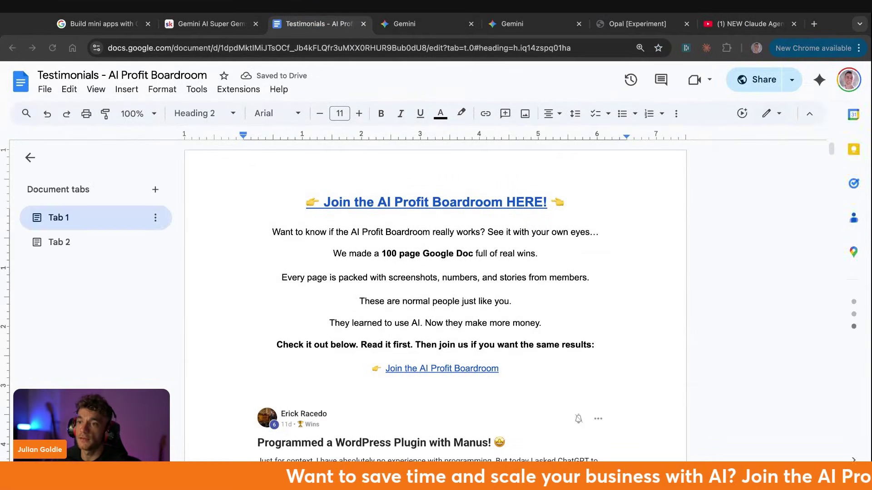
Step: Highlight the testimonials document's introductory lines to read them and collapse the document tabs list
left_click_drag(272, 232, 603, 367)
scroll(282, 321, "down", 5)
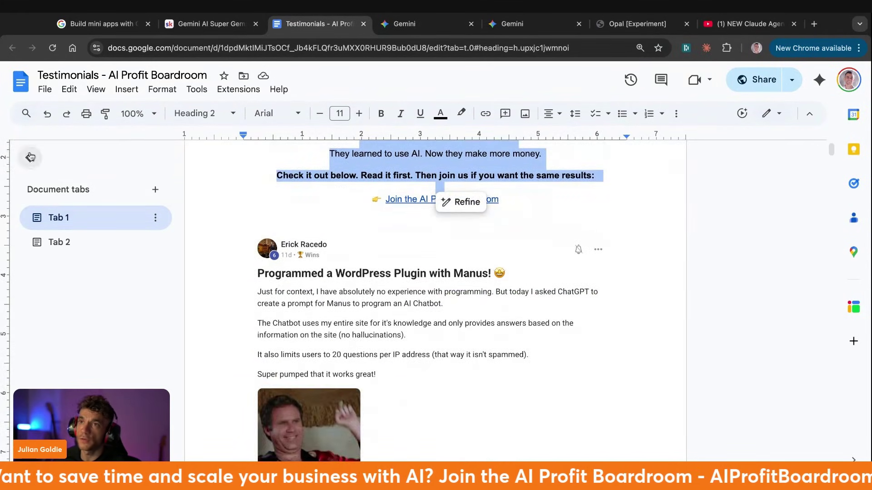
left_click(30, 156)
double_click(597, 236)
Step: Look through the member testimonials on the document's following pages
scroll(597, 236, "down", 3)
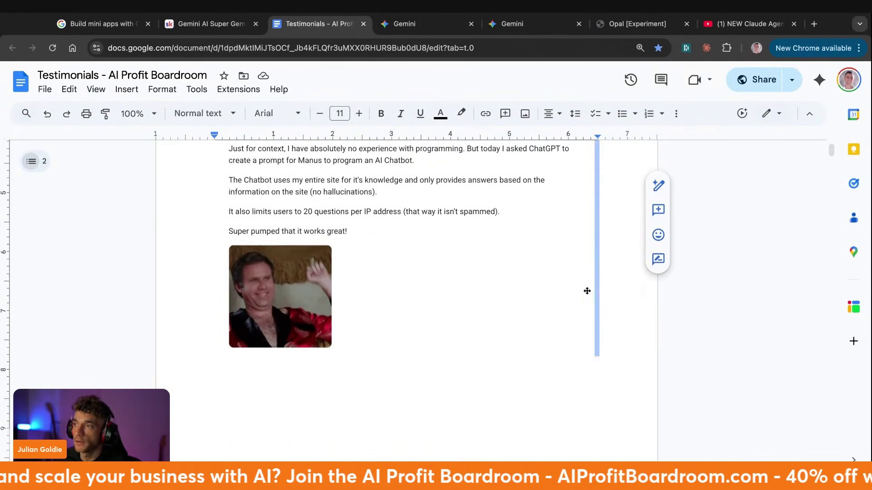
left_click(601, 296)
scroll(597, 300, "down", 4)
scroll(597, 299, "down", 20)
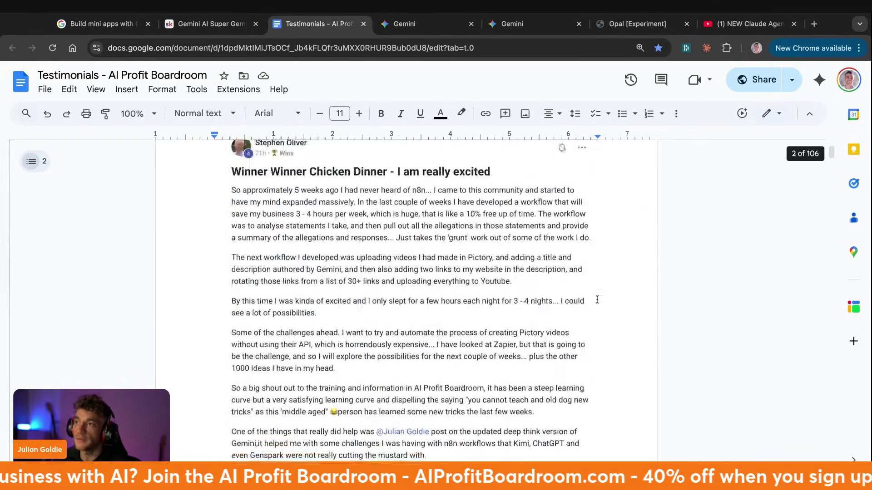
scroll(597, 300, "down", 20)
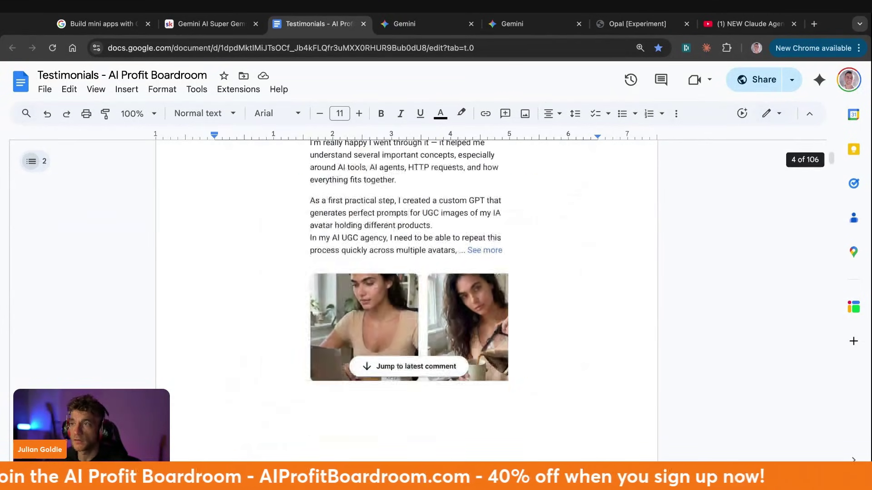
scroll(408, 318, "down", 3)
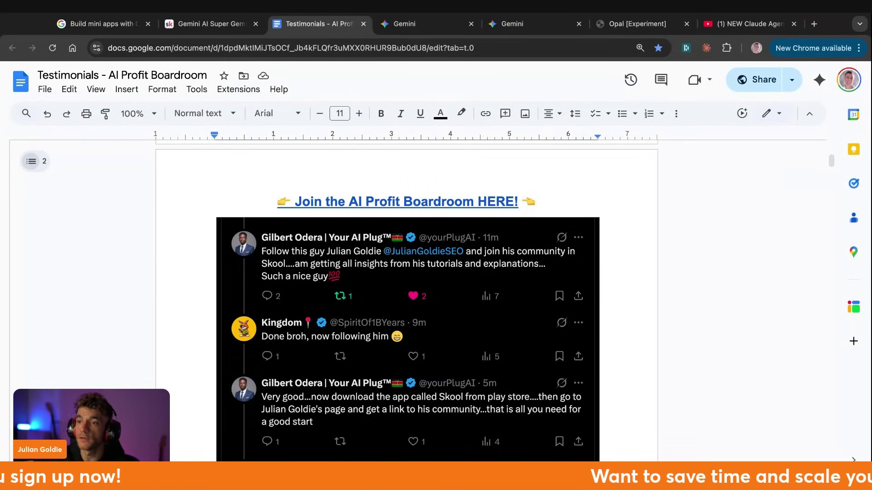
scroll(586, 292, "down", 20)
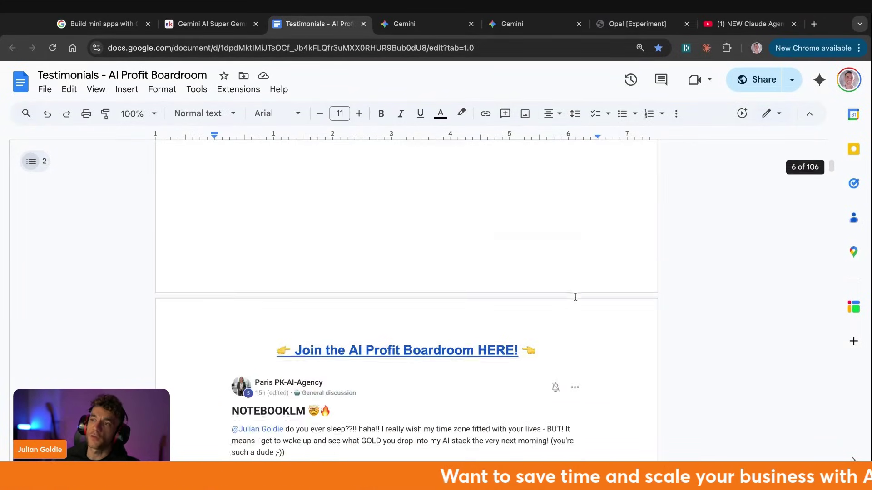
scroll(573, 302, "down", 20)
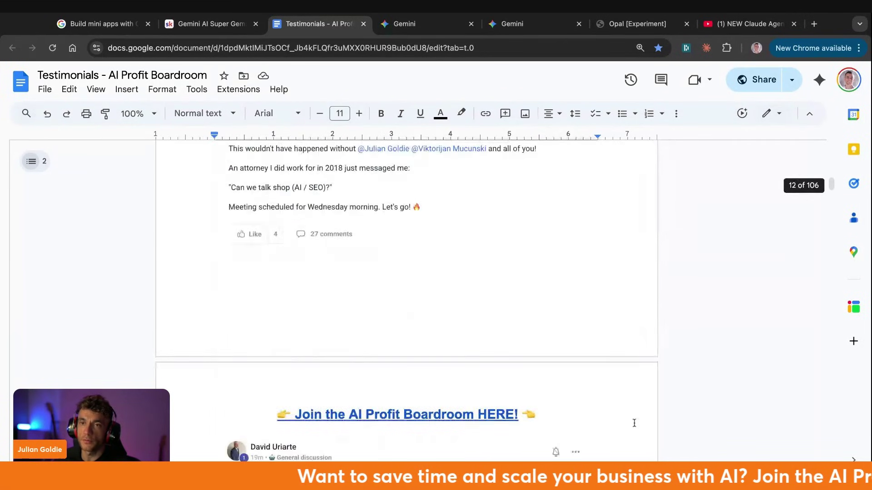
Step: Skim further through the member testimonials, up to about page 44 of the document
scroll(544, 411, "down", 20)
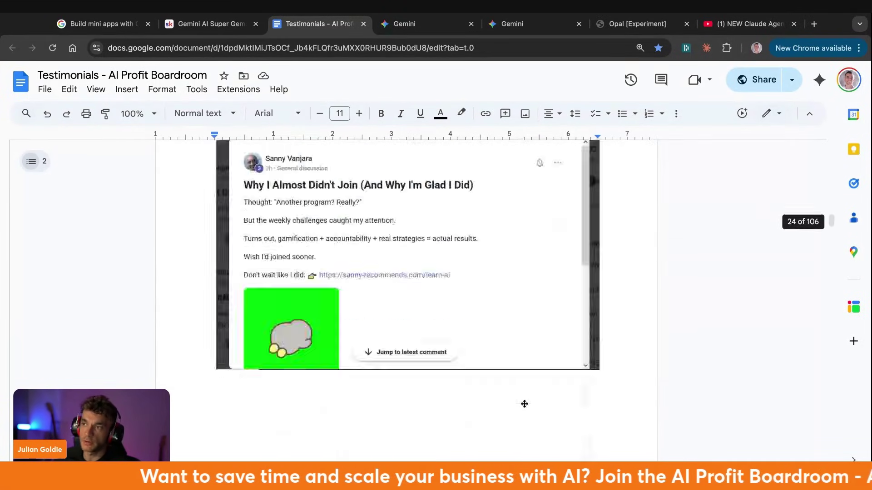
scroll(525, 403, "down", 20)
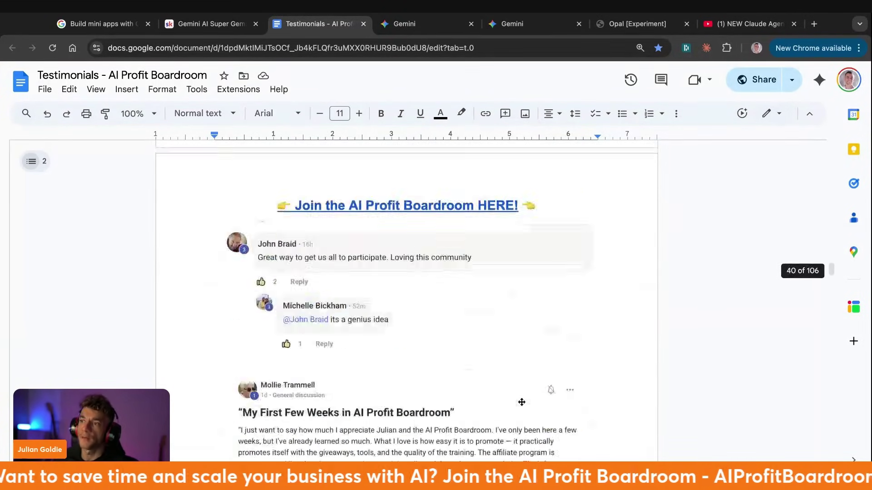
scroll(552, 359, "down", 15)
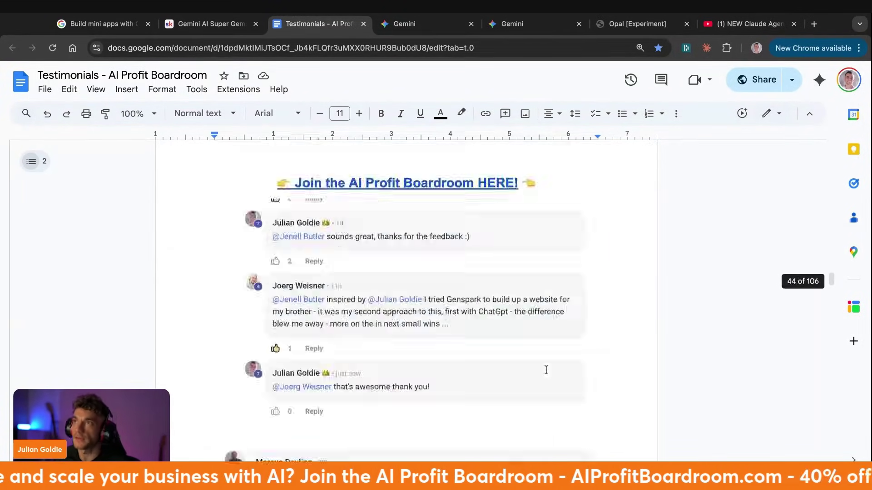
Step: Switch to the Opal tab, load the AI Profit Boardroom Skool community there and open its Classroom
left_click(668, 24)
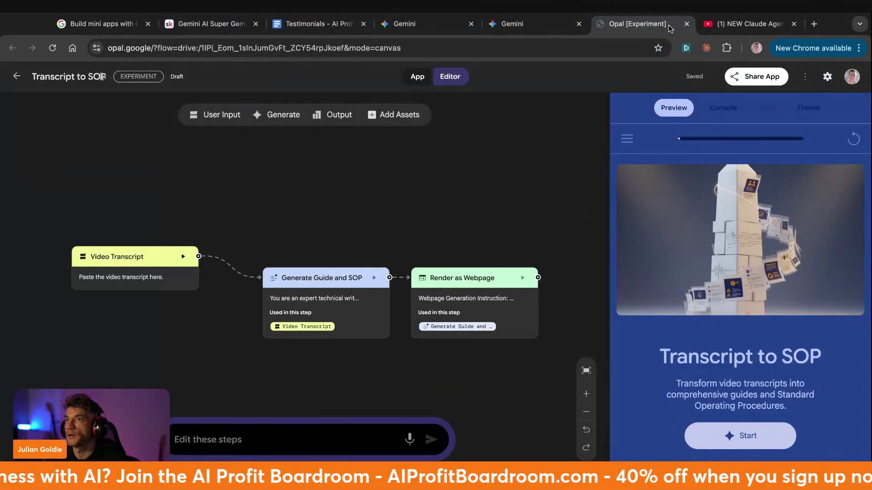
key("ctrl+l")
type("ai pr")
key("Return")
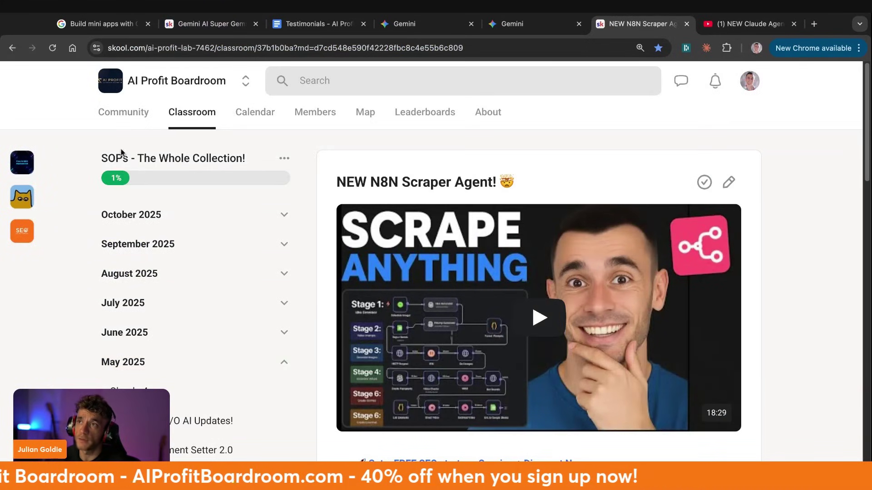
left_click(192, 112)
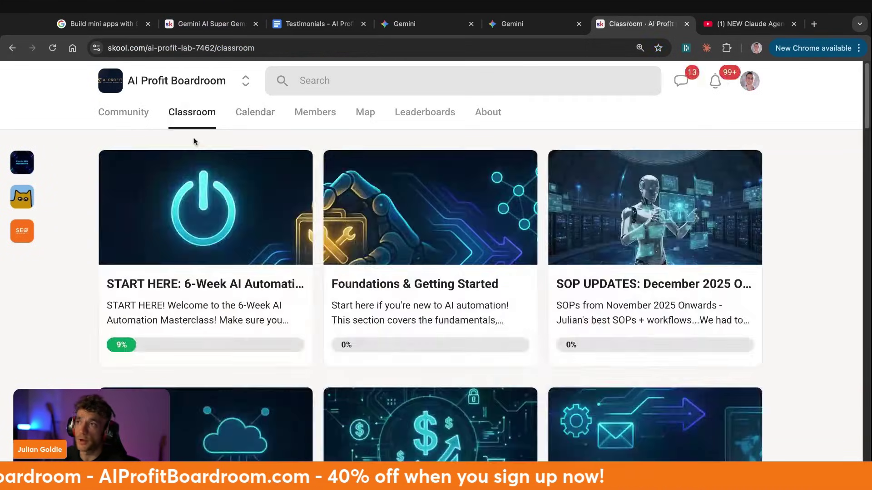
Step: Open the automation playbook course and look through its lessons, including How to Automate Your Emails and AI Avatar Videos
scroll(289, 229, "down", 3)
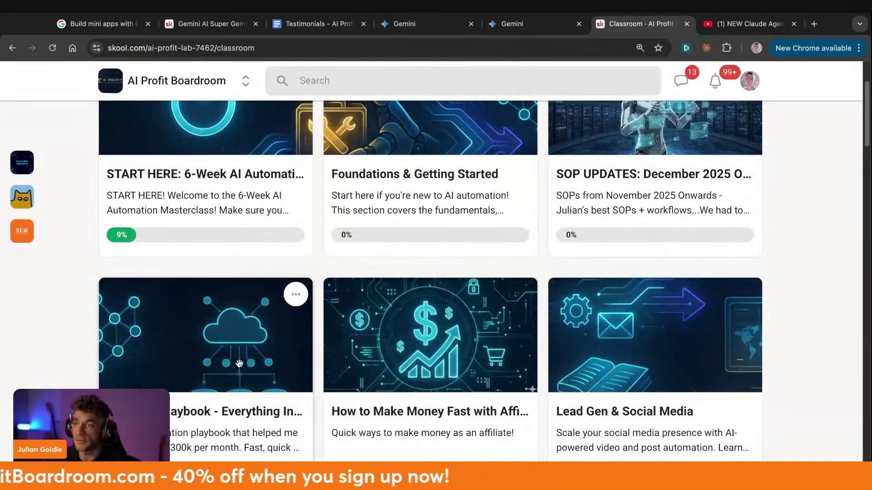
left_click(239, 364)
scroll(155, 264, "down", 2)
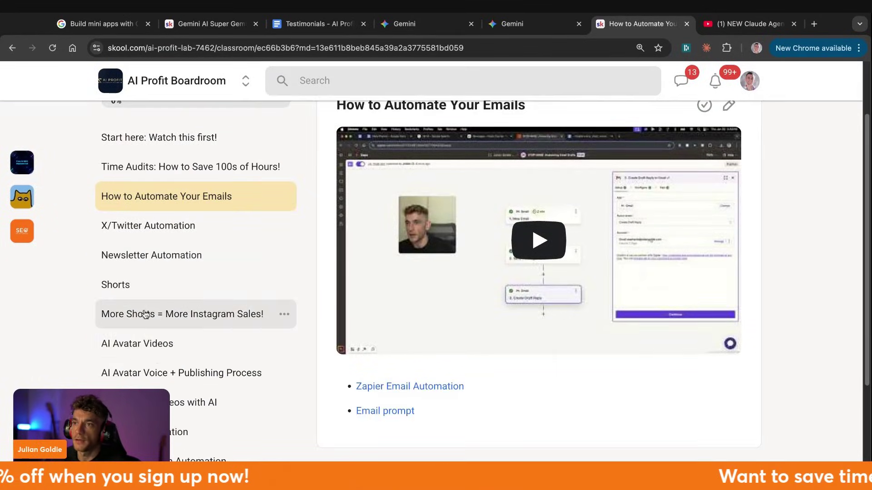
left_click(156, 350)
scroll(182, 312, "down", 4)
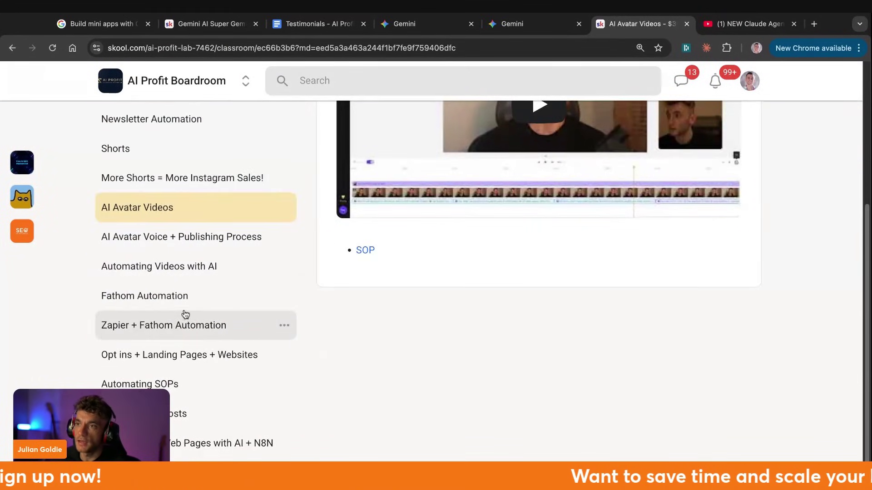
scroll(183, 311, "up", 5)
Step: Return to the Classroom overview and look through the course cards down to Agency Course and Coaching Calls
left_click(188, 122)
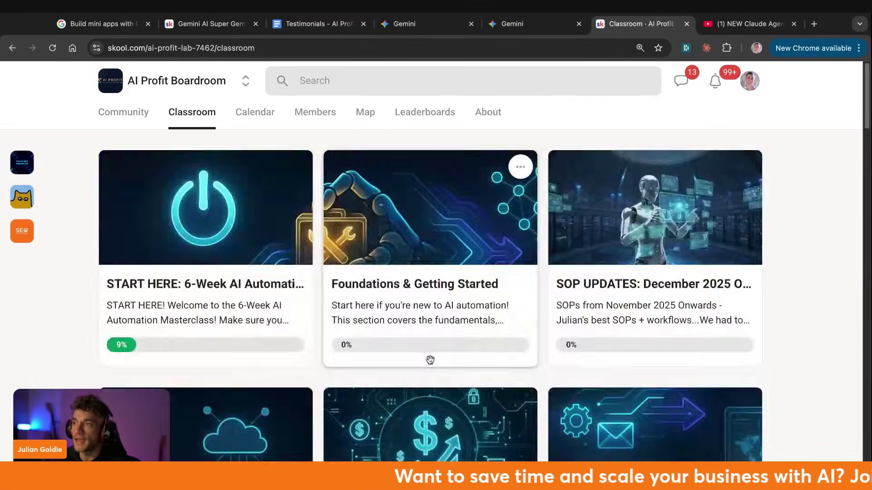
scroll(430, 358, "down", 8)
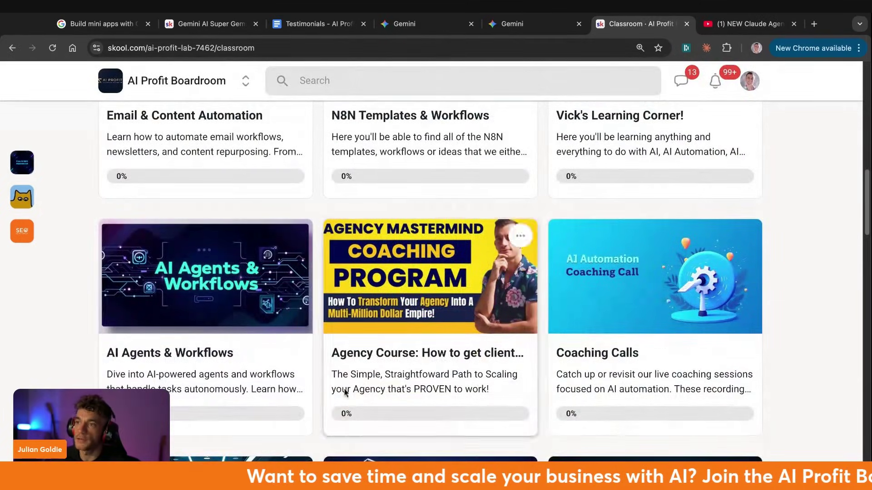
scroll(387, 322, "down", 2)
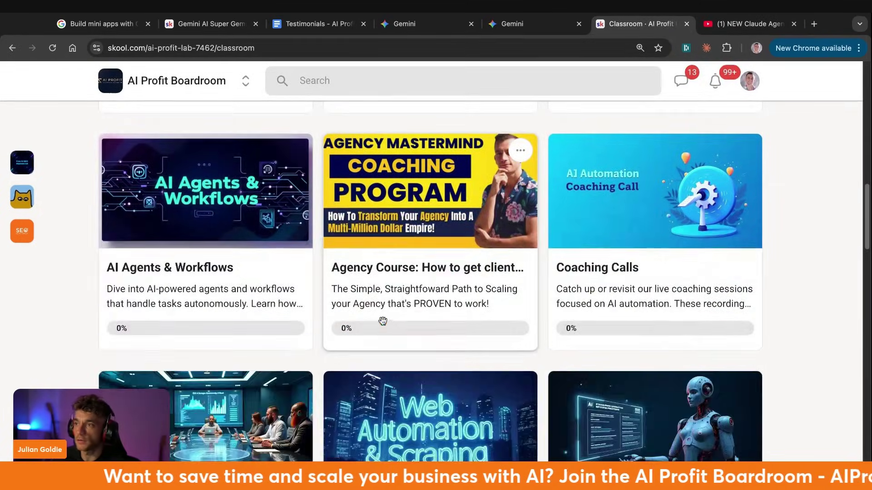
Step: View the December 2025 coaching calls in the community calendar and leave the calendar
scroll(384, 321, "up", 15)
left_click(249, 117)
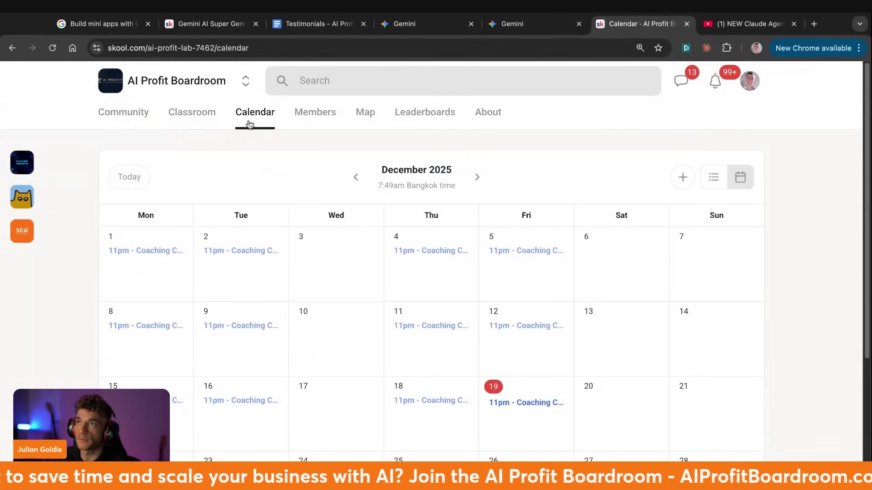
scroll(615, 381, "down", 1)
left_click(204, 77)
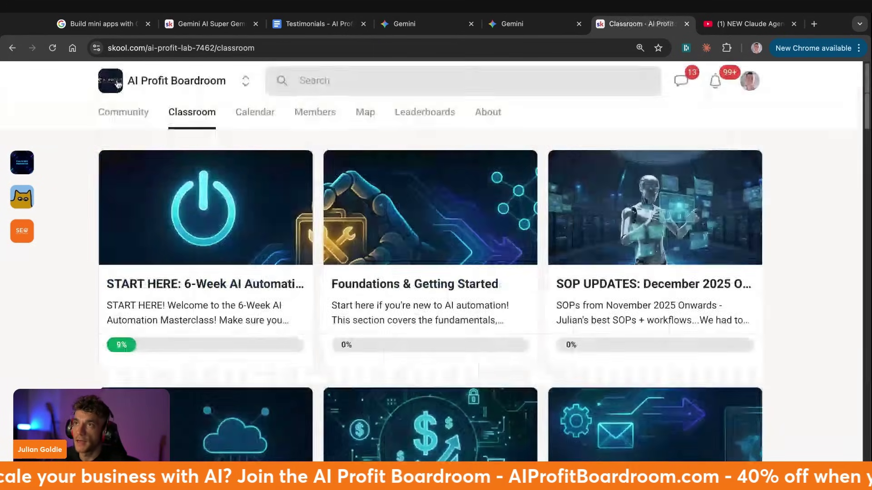
Step: Open the Community feed and filter its posts by Wins and then by Questions
left_click(116, 111)
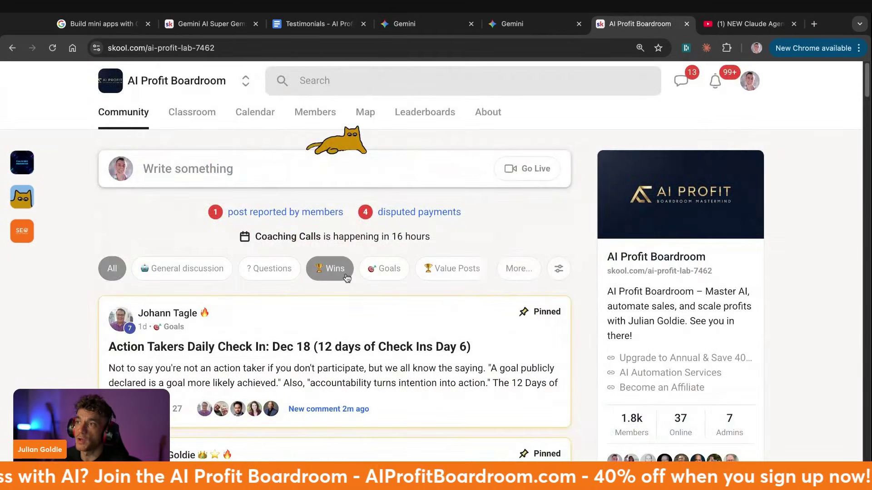
left_click(309, 271)
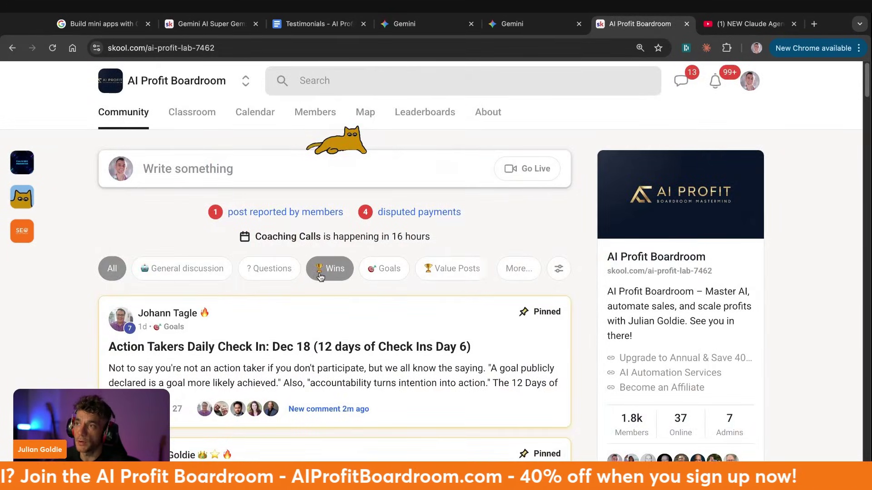
left_click(266, 282)
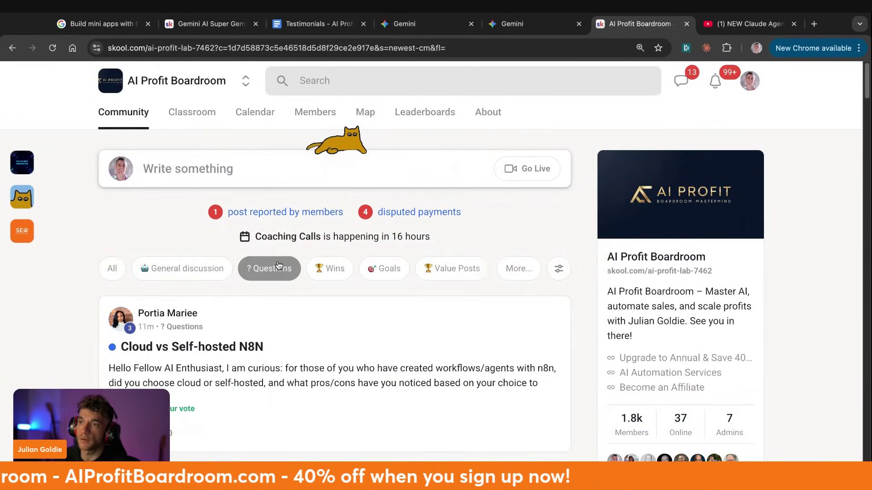
Step: Open the ChatGPT rolling screenshots & stills question from the feed, read through its comments and close the post
scroll(288, 266, "down", 4)
scroll(292, 259, "up", 3)
scroll(292, 259, "down", 10)
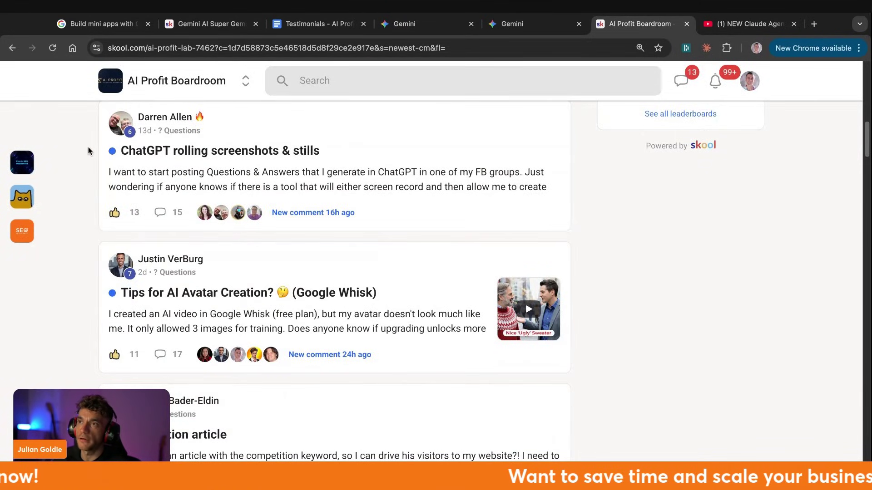
triple_click(101, 149)
left_click(253, 168)
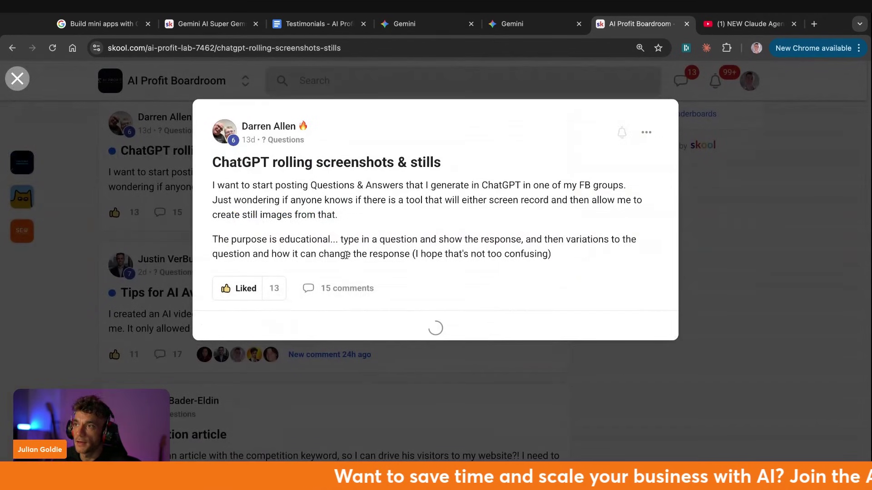
scroll(343, 298, "down", 8)
scroll(343, 298, "down", 10)
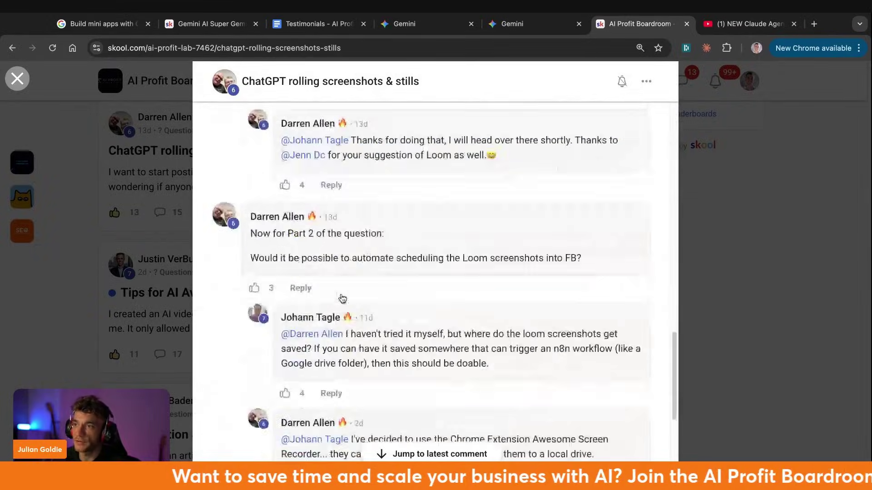
scroll(350, 282, "up", 20)
left_click(96, 323)
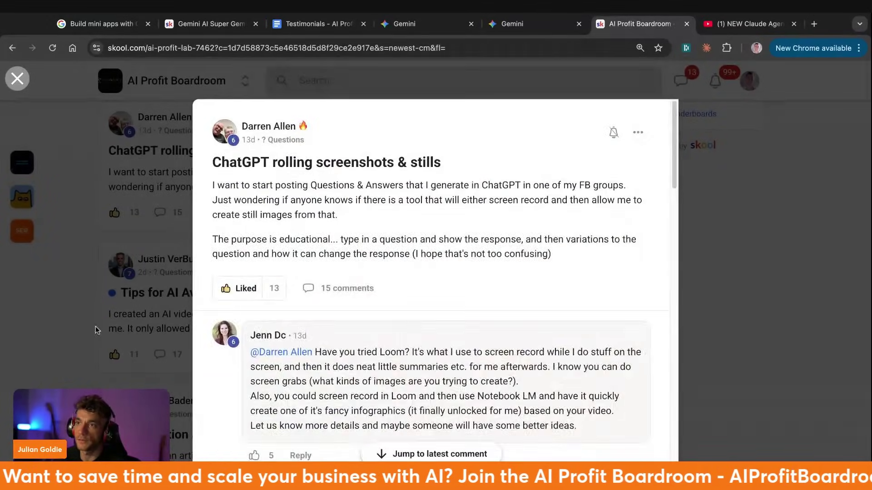
Step: Open the Tips for AI Avatar Creation question, highlight its title and the community owner's reply to read them, and close the post
scroll(268, 254, "down", 2)
left_click(312, 180)
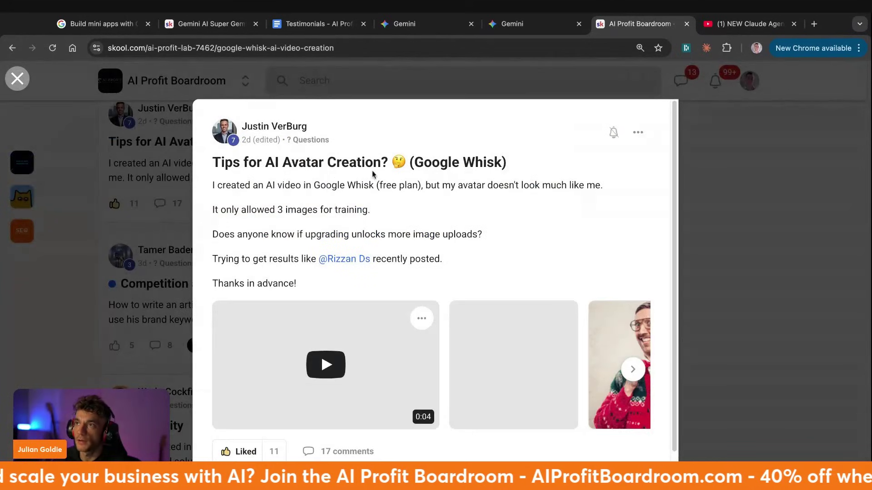
left_click_drag(212, 160, 524, 159)
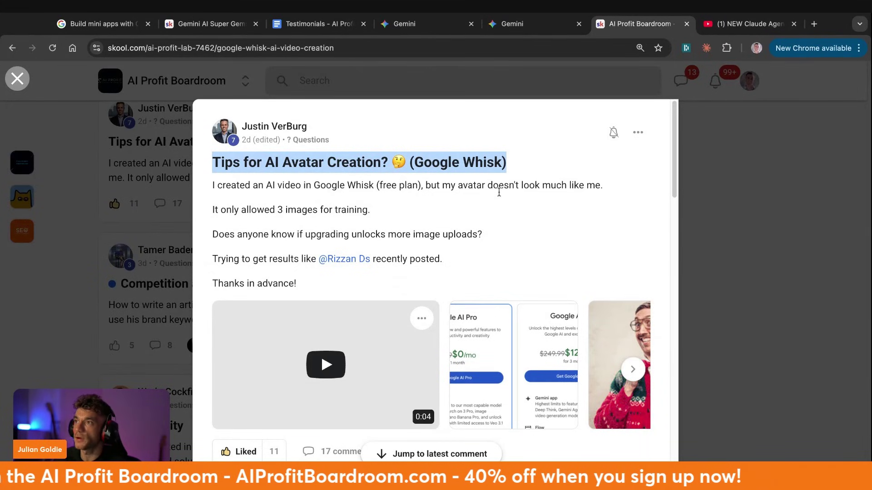
scroll(499, 191, "down", 10)
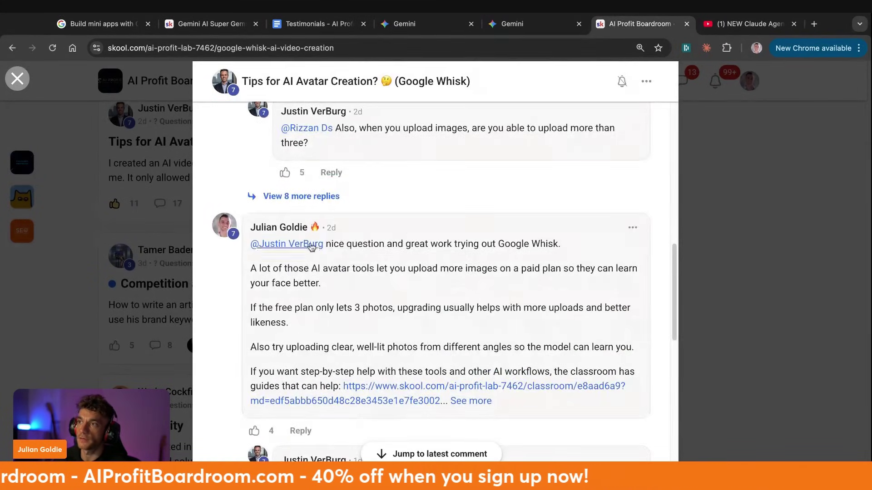
left_click_drag(249, 244, 612, 416)
scroll(484, 372, "down", 5)
scroll(376, 286, "up", 15)
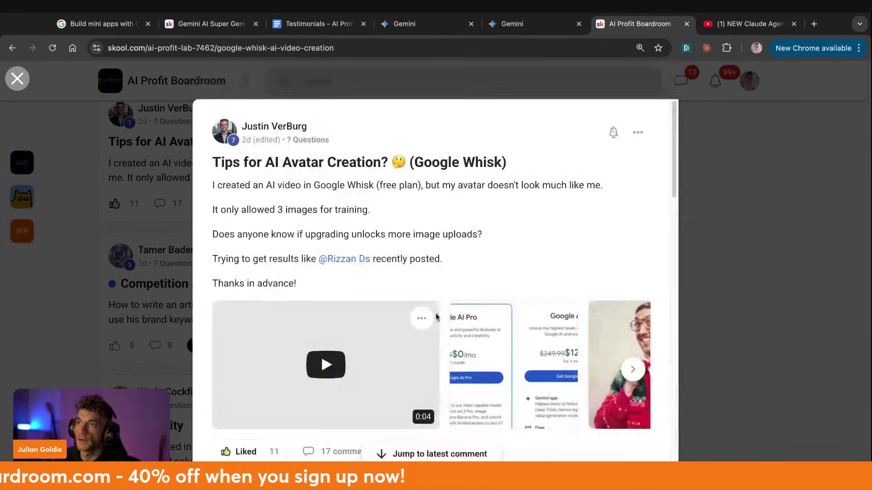
left_click(154, 300)
Step: Reset the Community feed filter to All and open the community calendar again
scroll(216, 190, "up", 5)
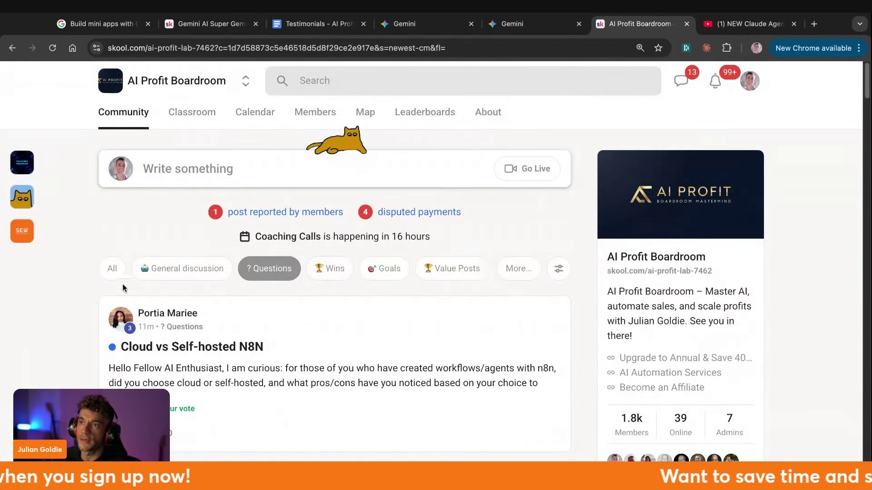
left_click(118, 272)
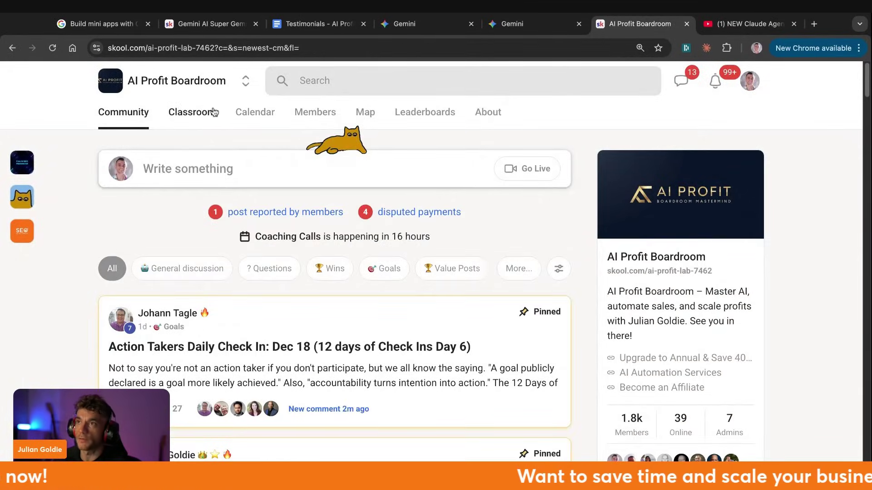
left_click(247, 112)
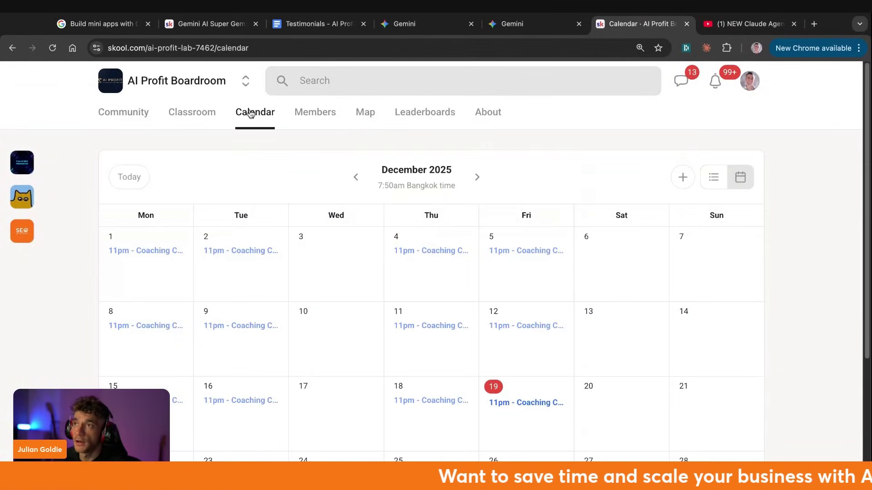
Step: Go back to the Classroom overview and close the YouTube tab
left_click(196, 119)
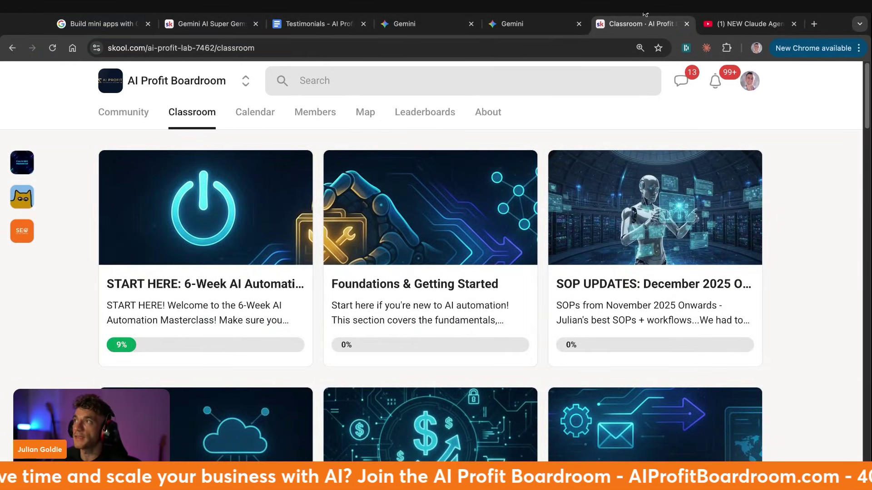
left_click(793, 24)
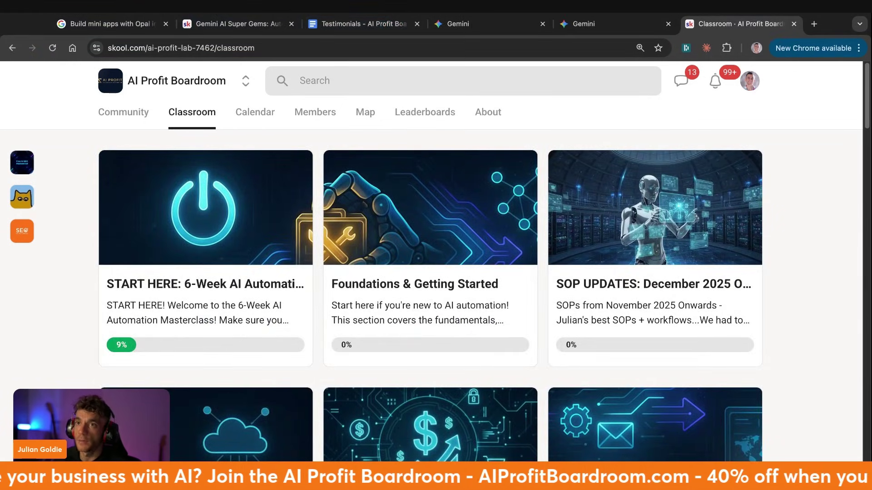